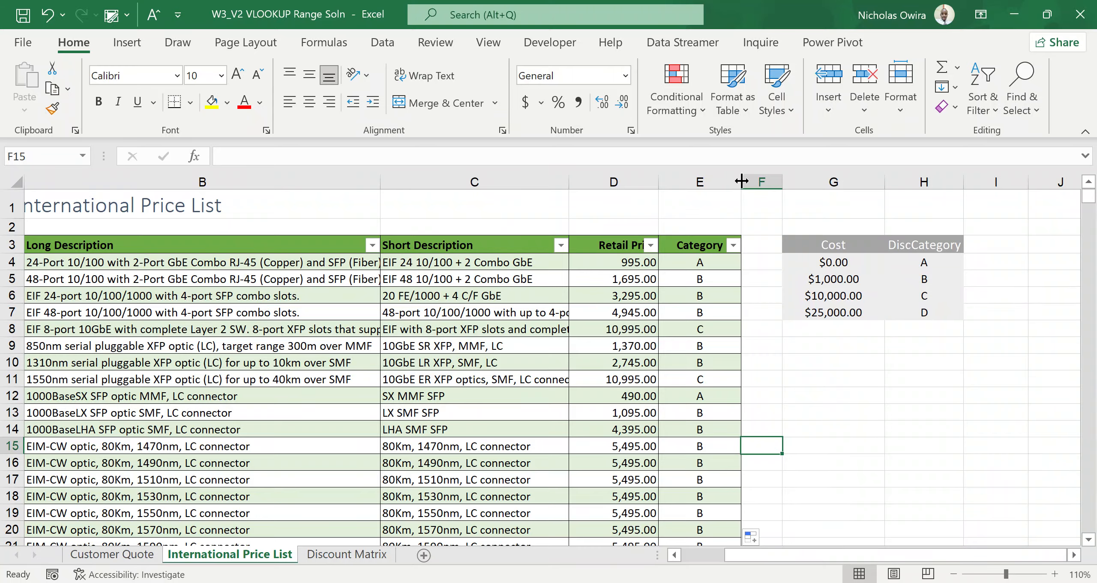
Widen column E slightly and clear all existing formulas from the table's Category column, starting at E4.
mouse_move(742, 181)
mouse_down()
mouse_move(770, 187)
mouse_move(753, 187)
mouse_up()
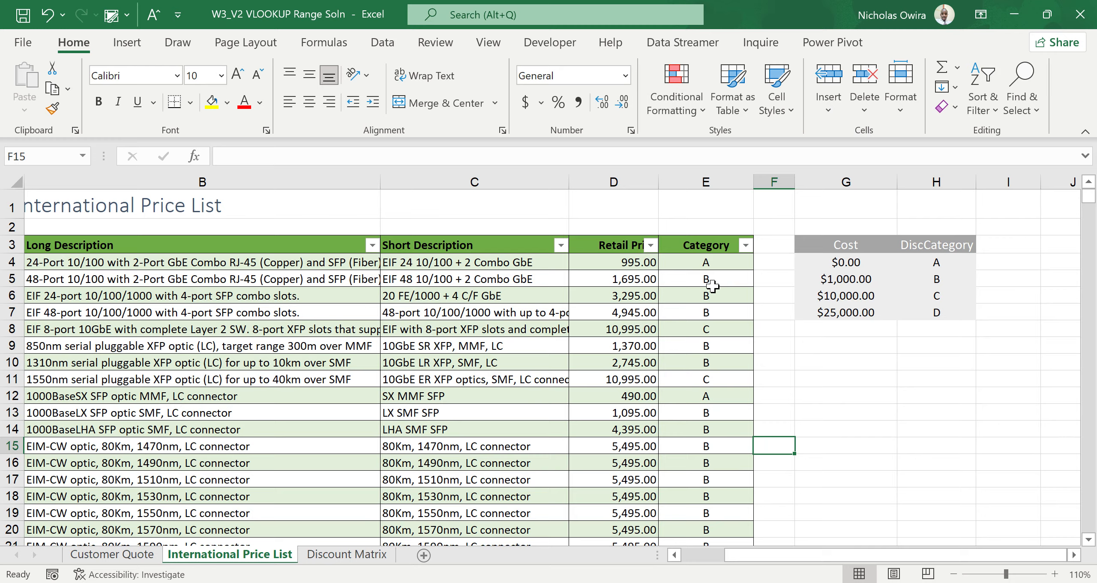
click(707, 263)
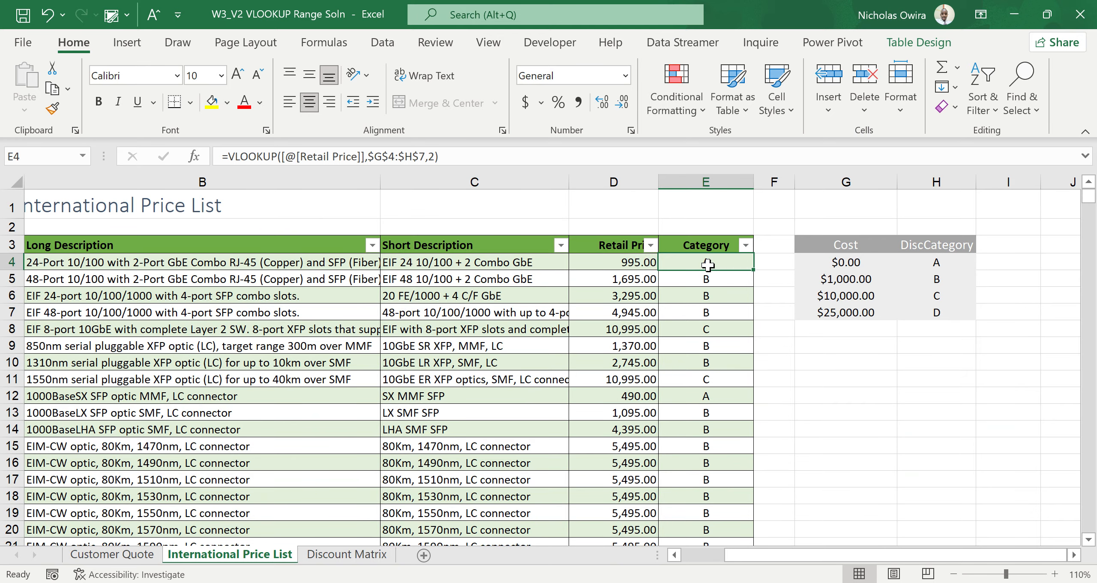
key(ctrl+shift+Down)
key(ctrl+BackSpace)
key(Delete)
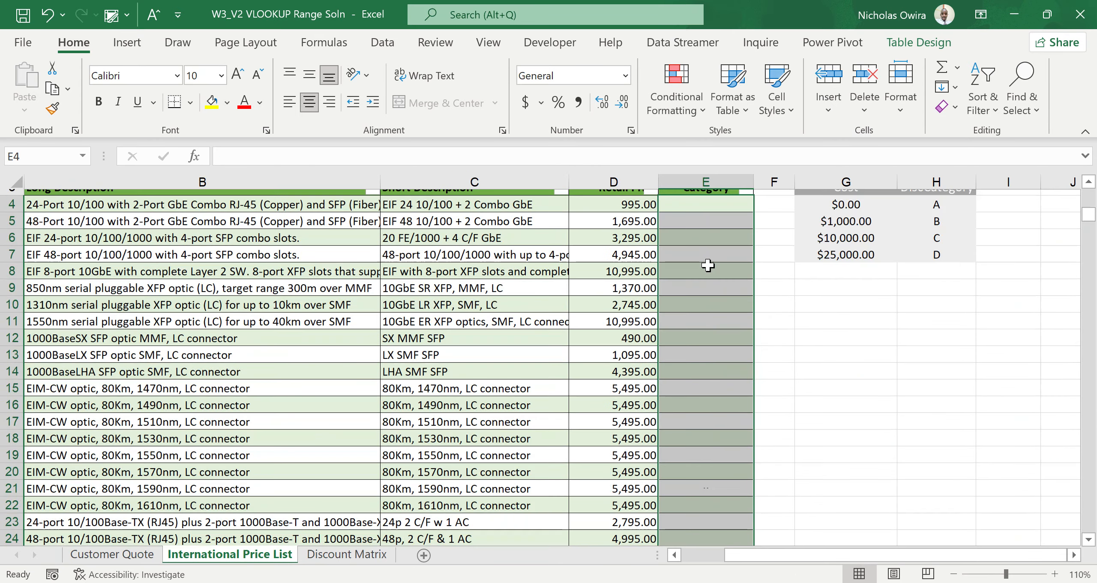
click(707, 264)
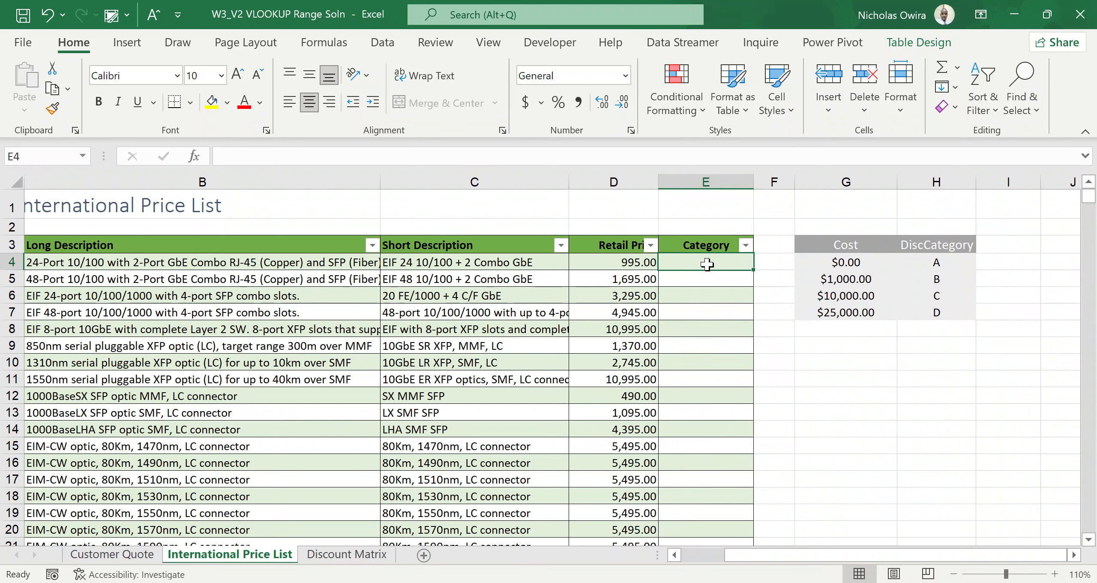
click(825, 362)
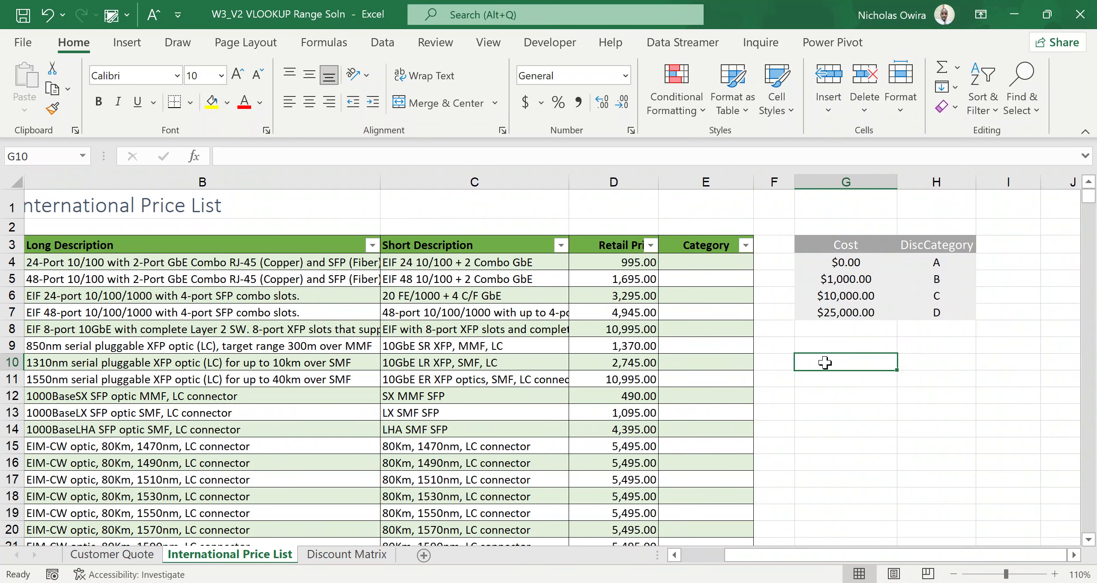
text(=)
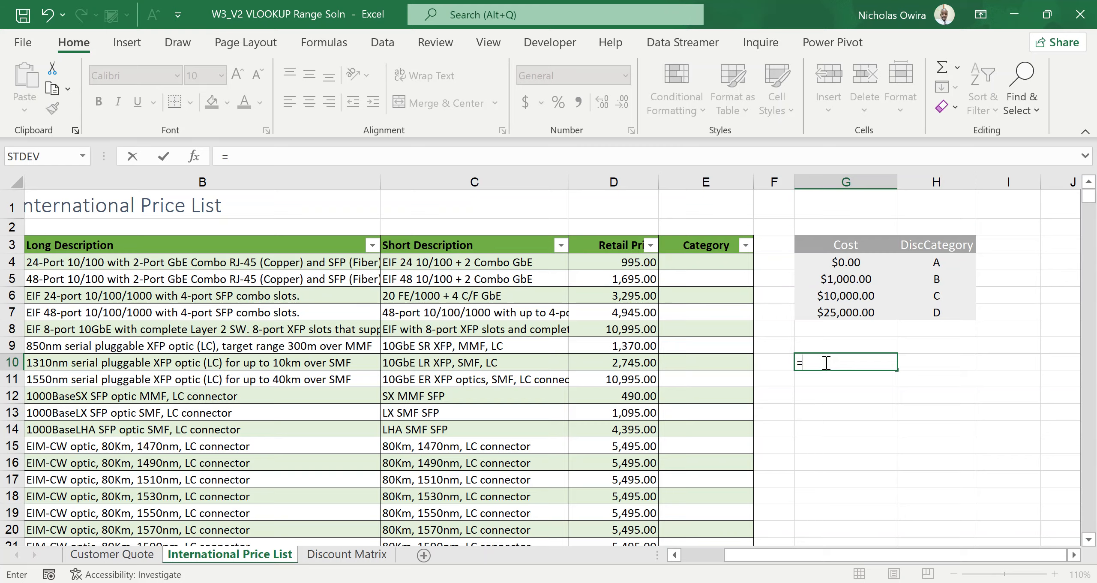
text(VL)
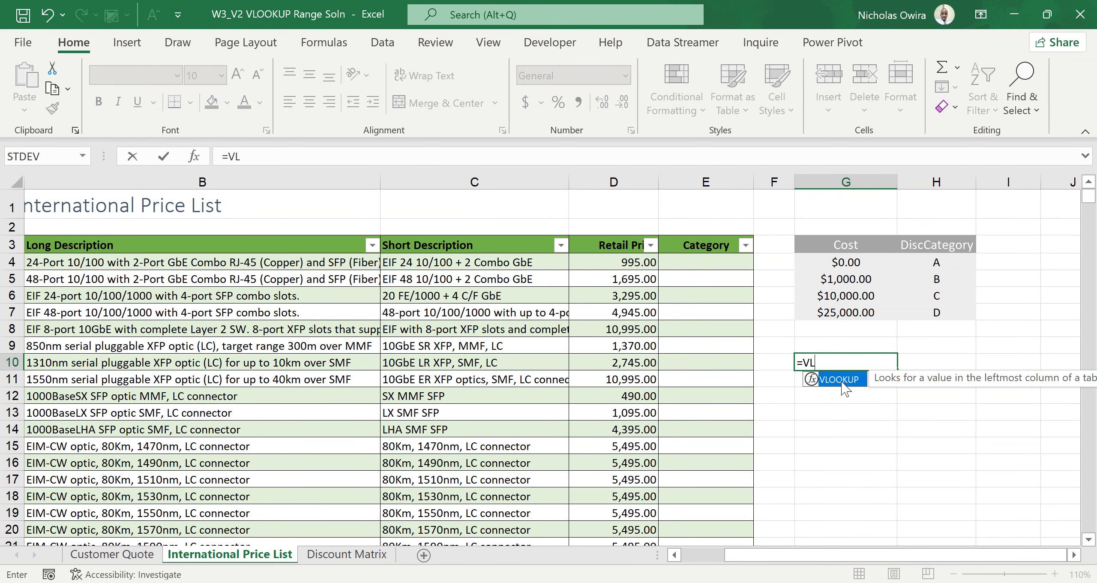
click(1074, 554)
click(1073, 554)
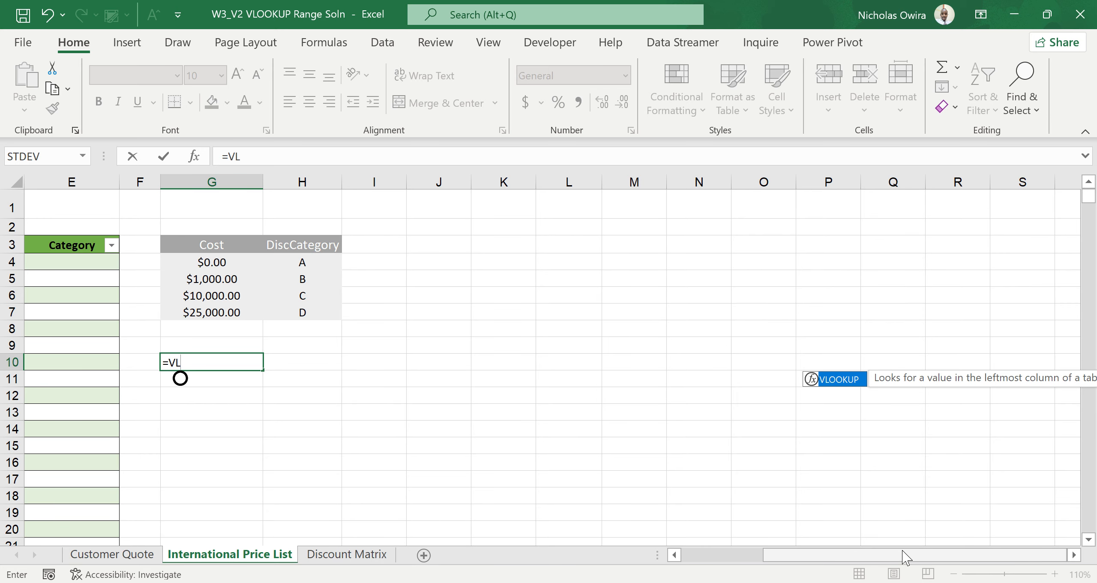
drag(903, 557, 763, 570)
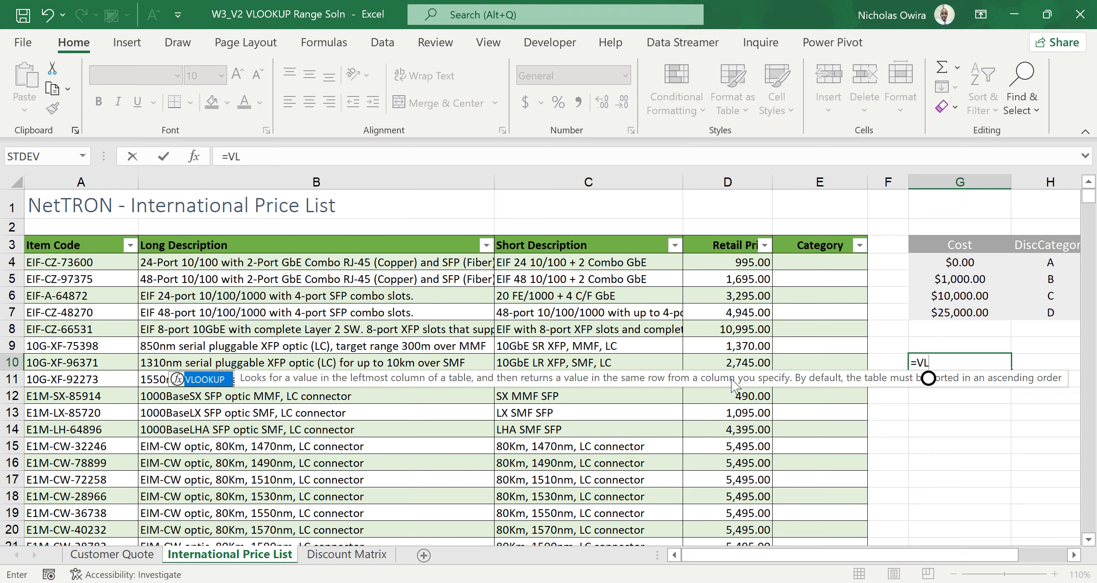
key(BackSpace)
key(BackSpace)
key(BackSpace)
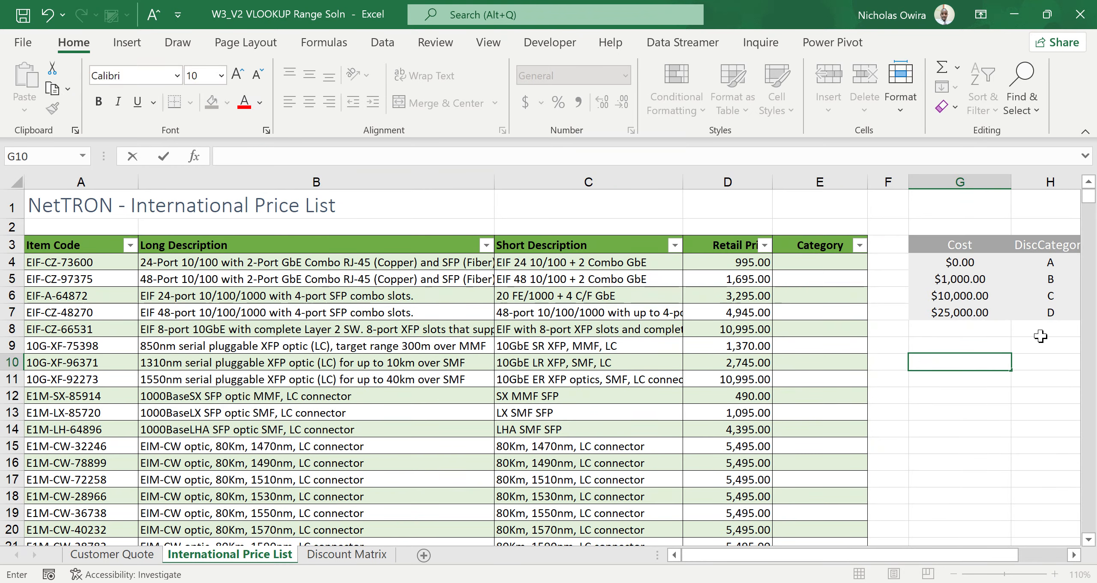
click(1073, 556)
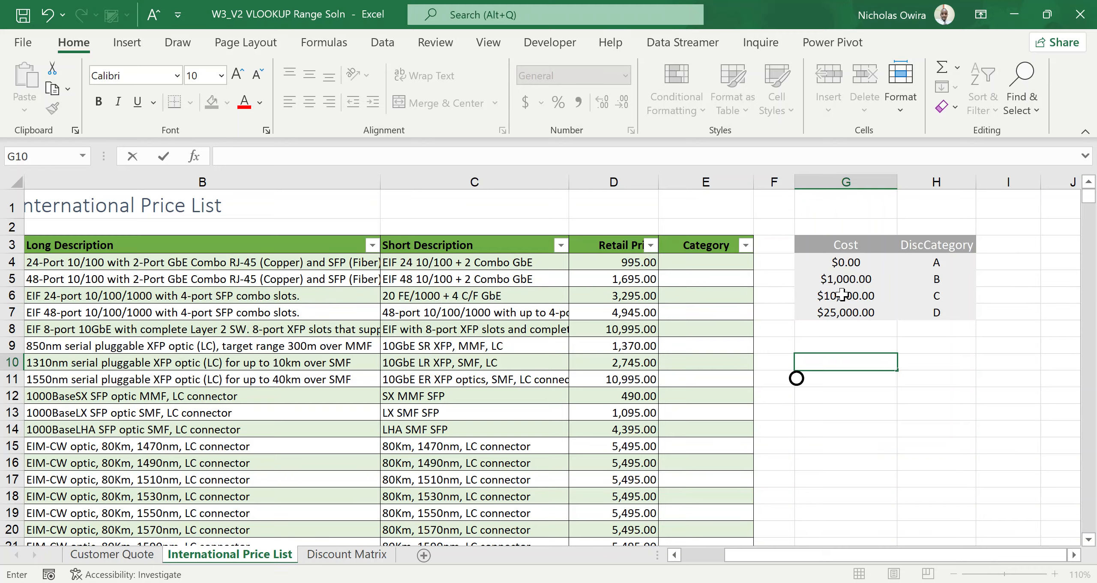
Begin a VLOOKUP formula in E4 with the same row's Retail Price as the lookup value.
click(684, 260)
text(=)
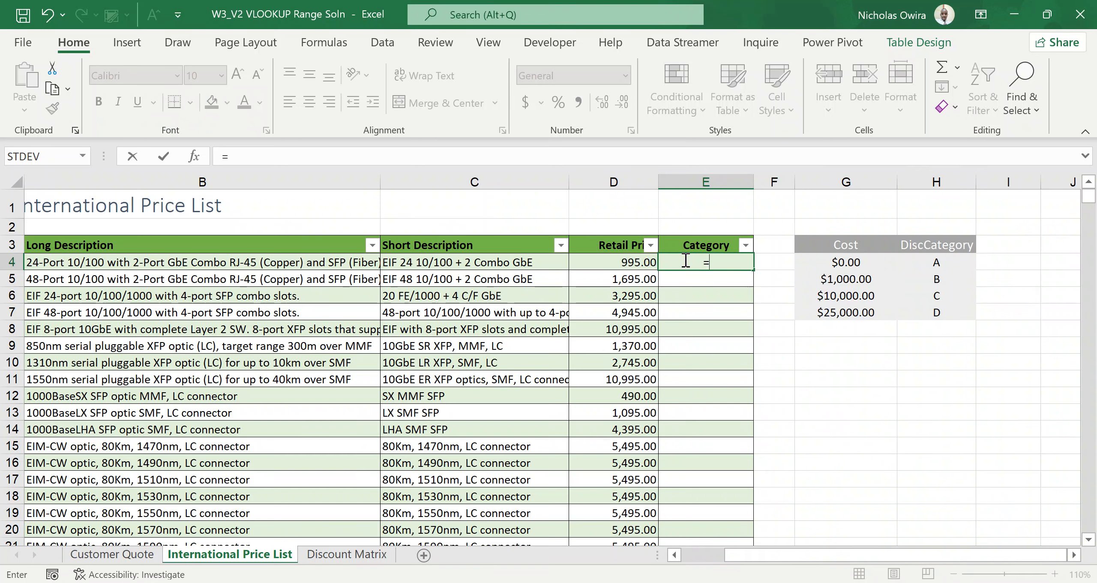
text(VLOO)
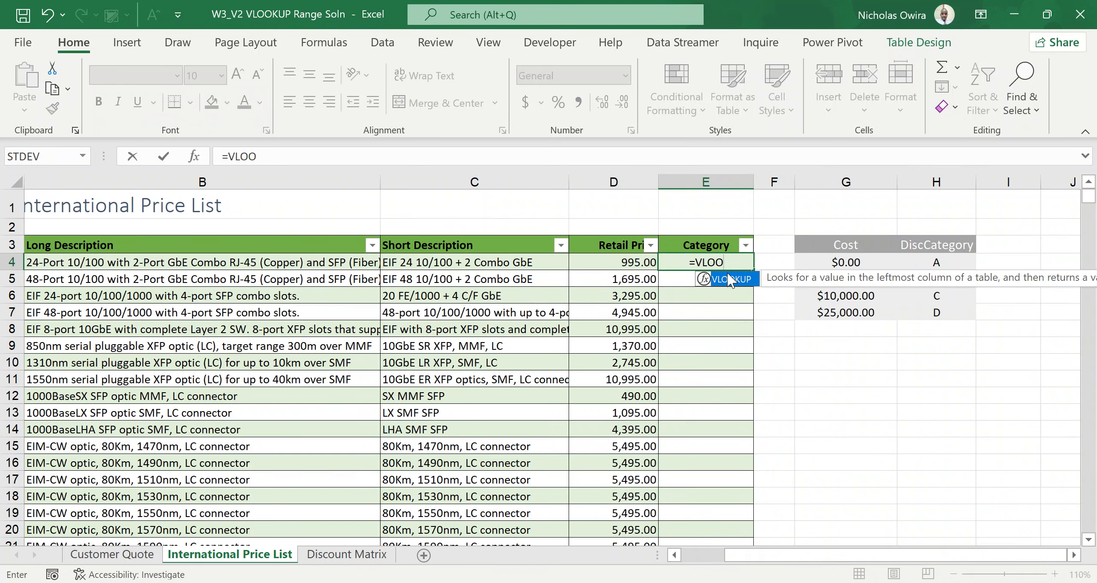
double_click(729, 279)
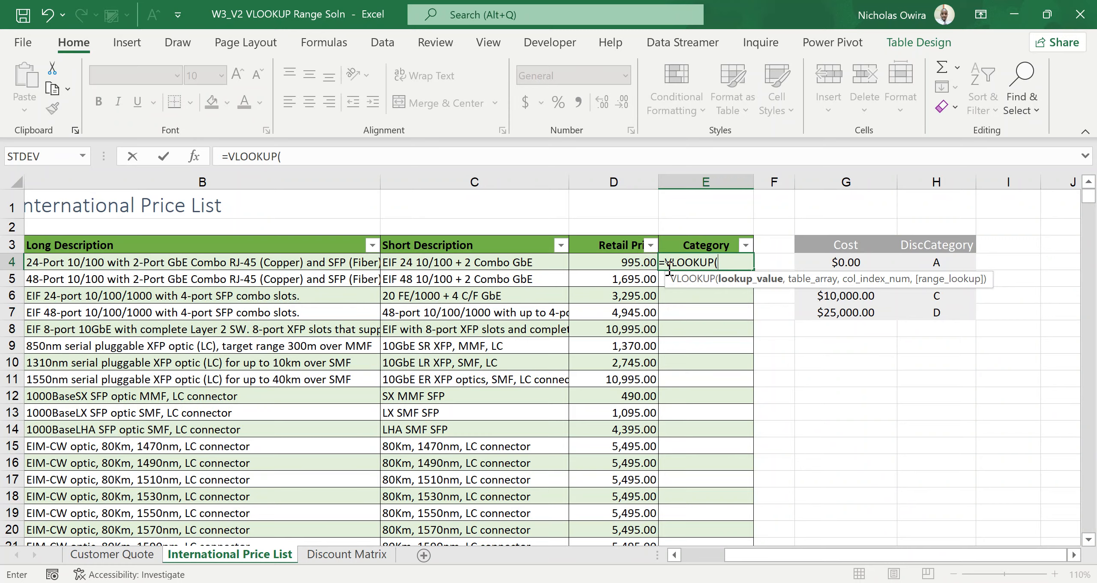
click(626, 260)
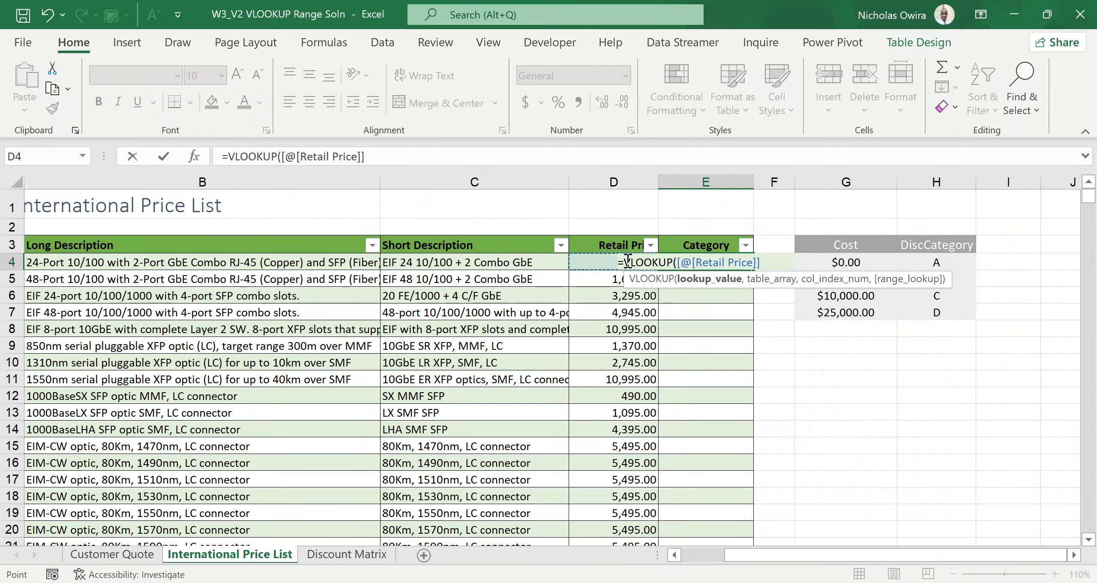
text(,)
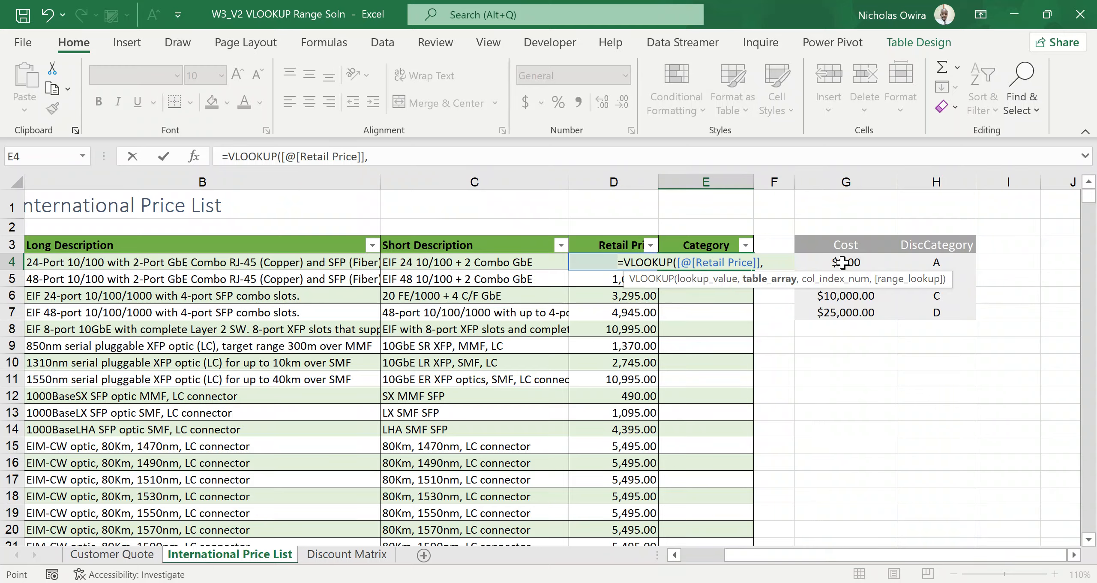
Complete the E4 VLOOKUP with absolute table range $G$4:$H$7 and column index 2, omitting the range lookup argument.
drag(842, 262, 928, 311)
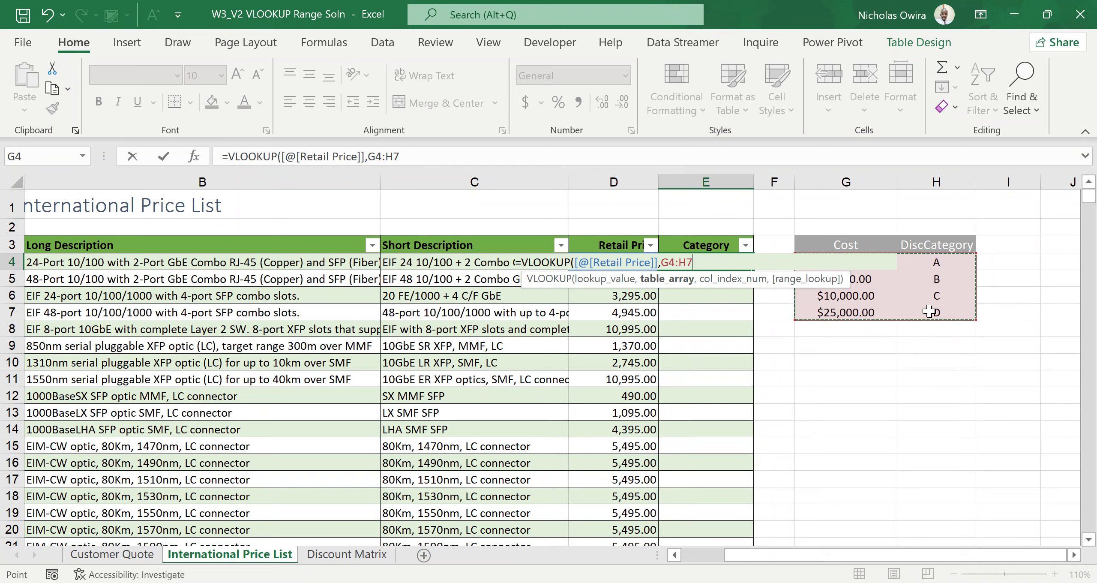
key(F4)
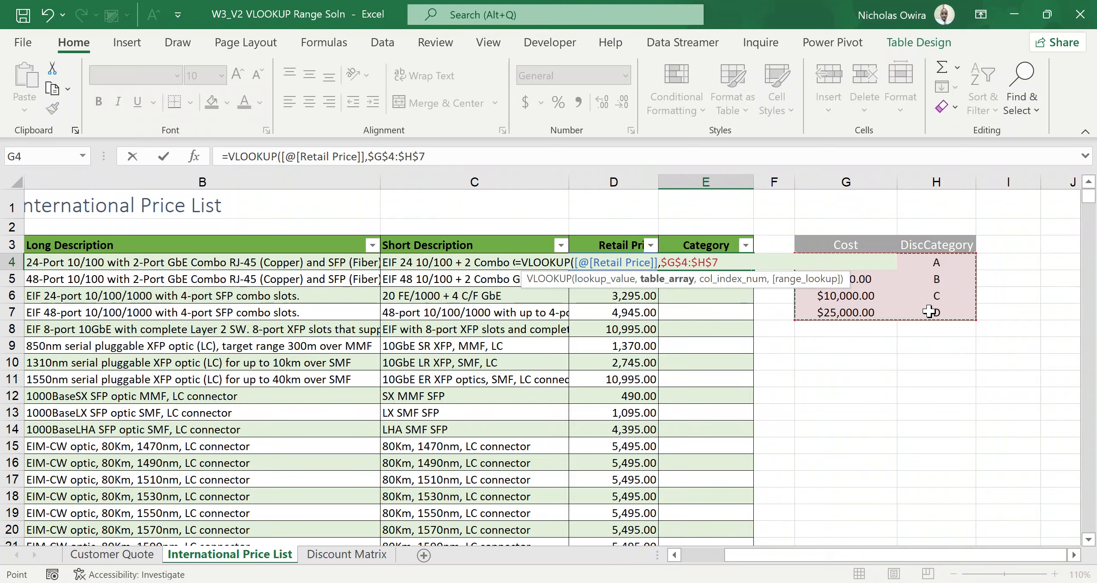
text(,2)
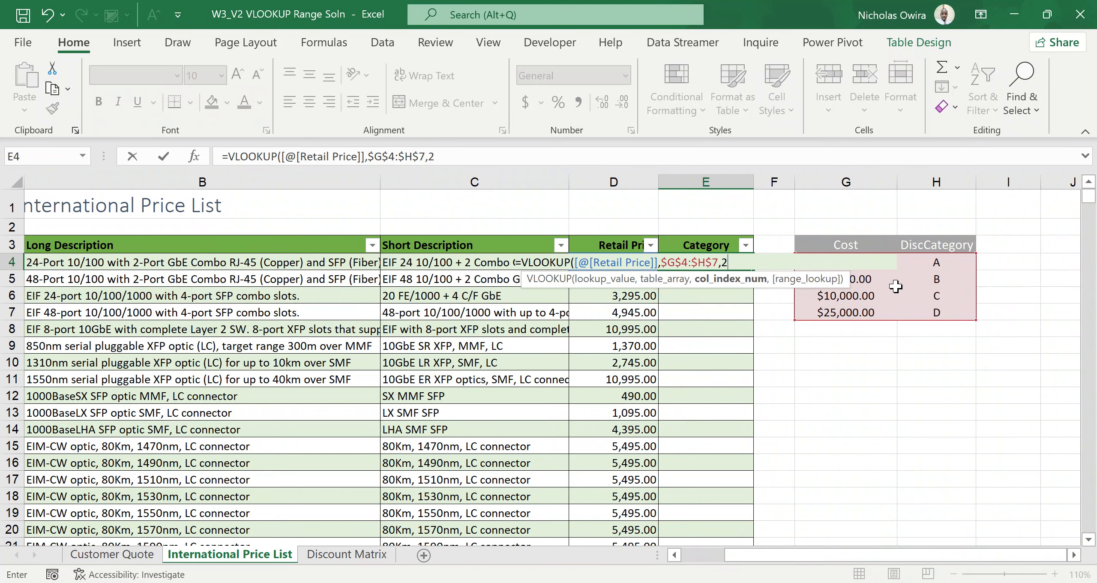
text(,)
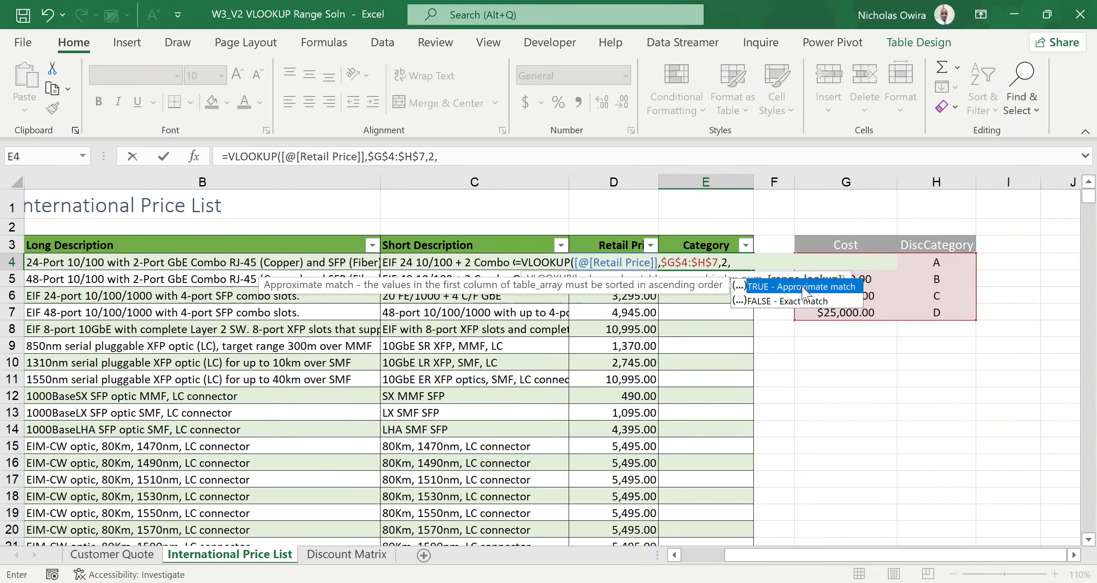
key(BackSpace)
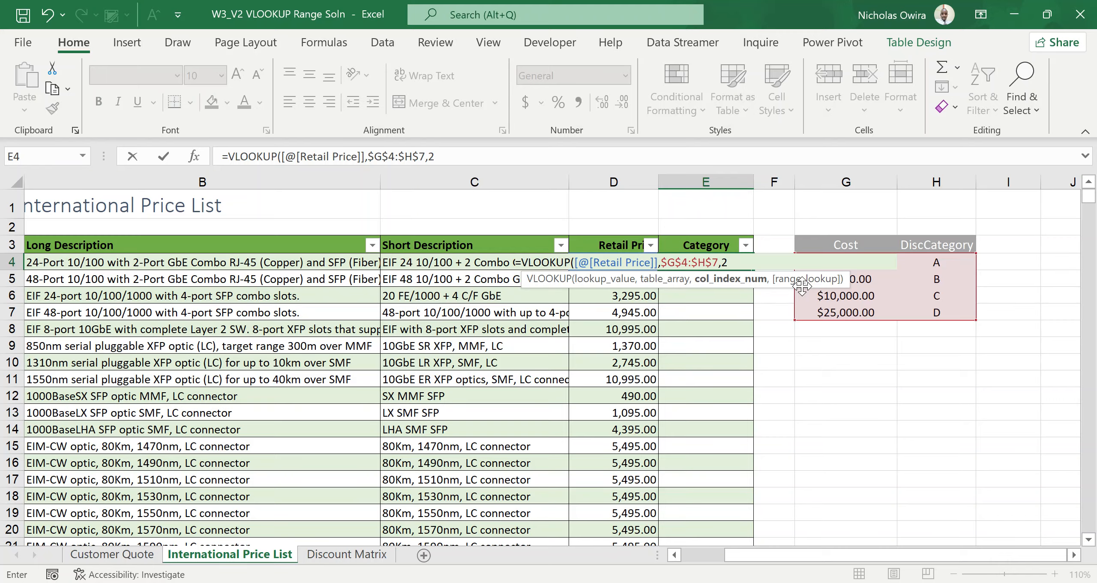
text())
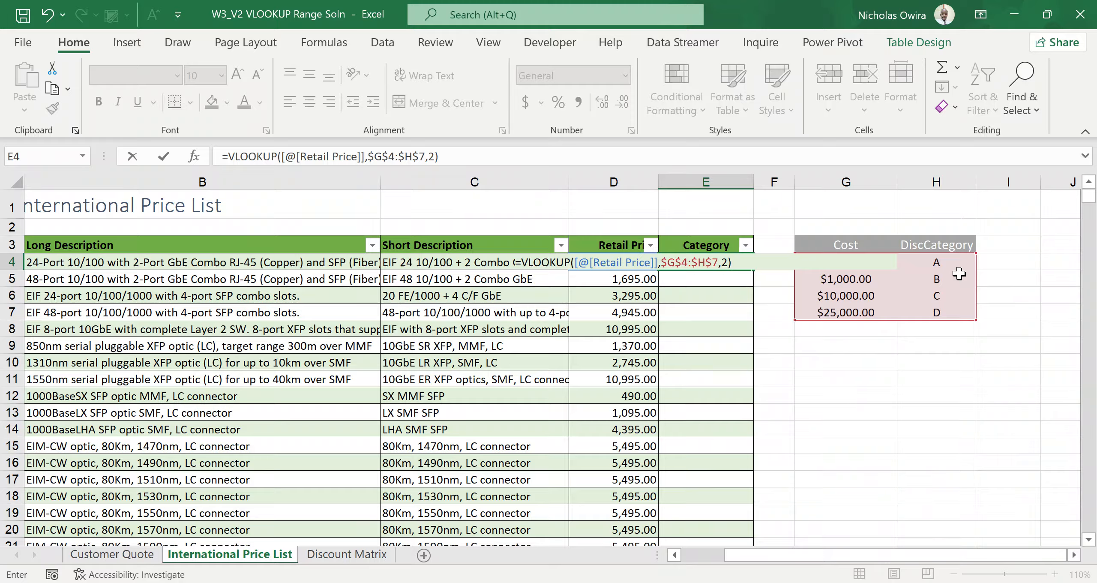
key(Return)
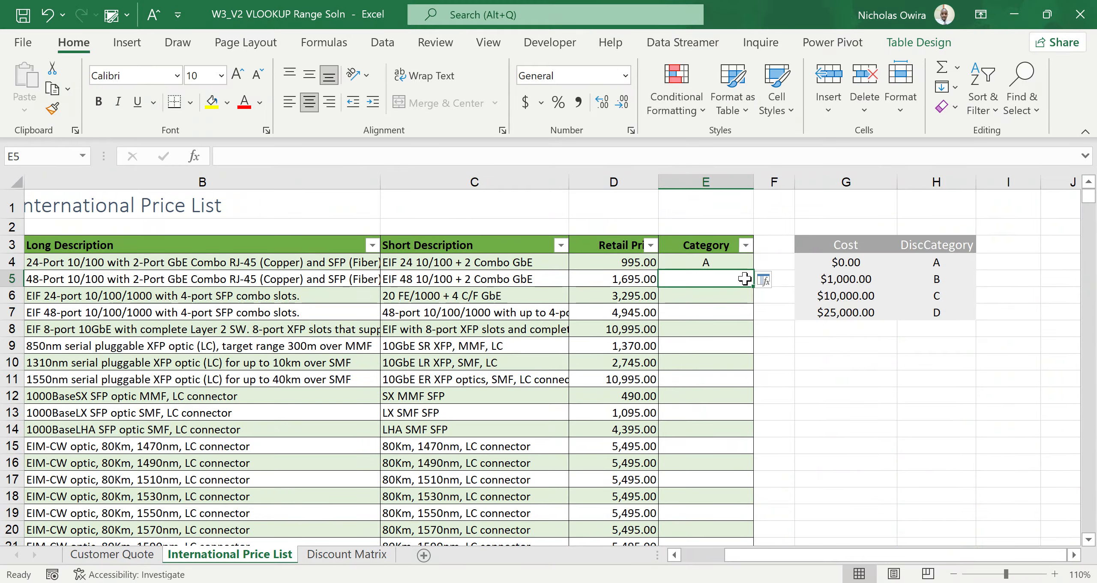
Fill the VLOOKUP formula from E4 down the entire Category column.
click(709, 260)
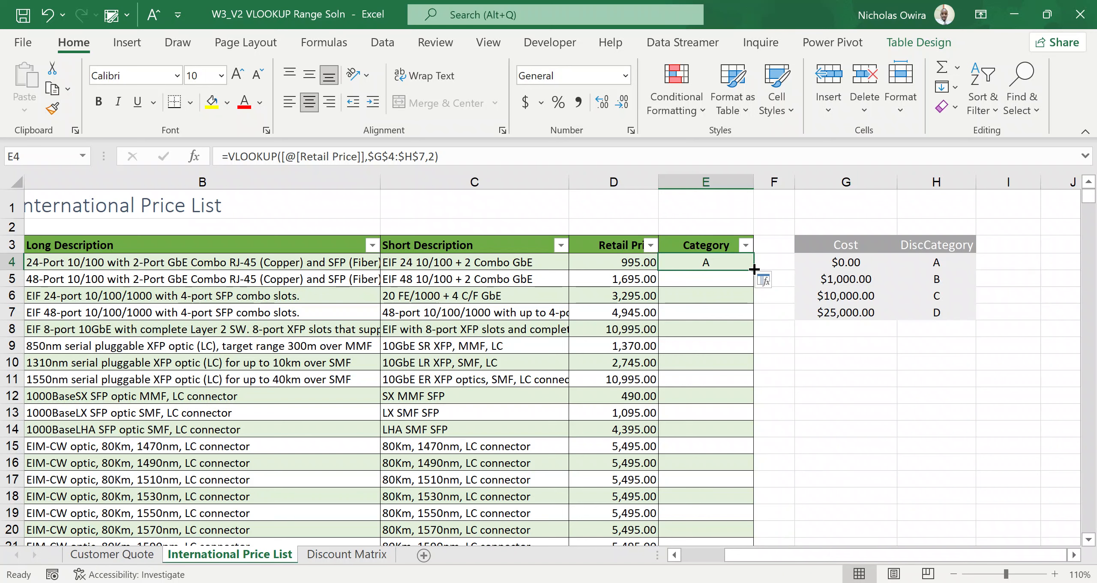
drag(754, 269, 754, 302)
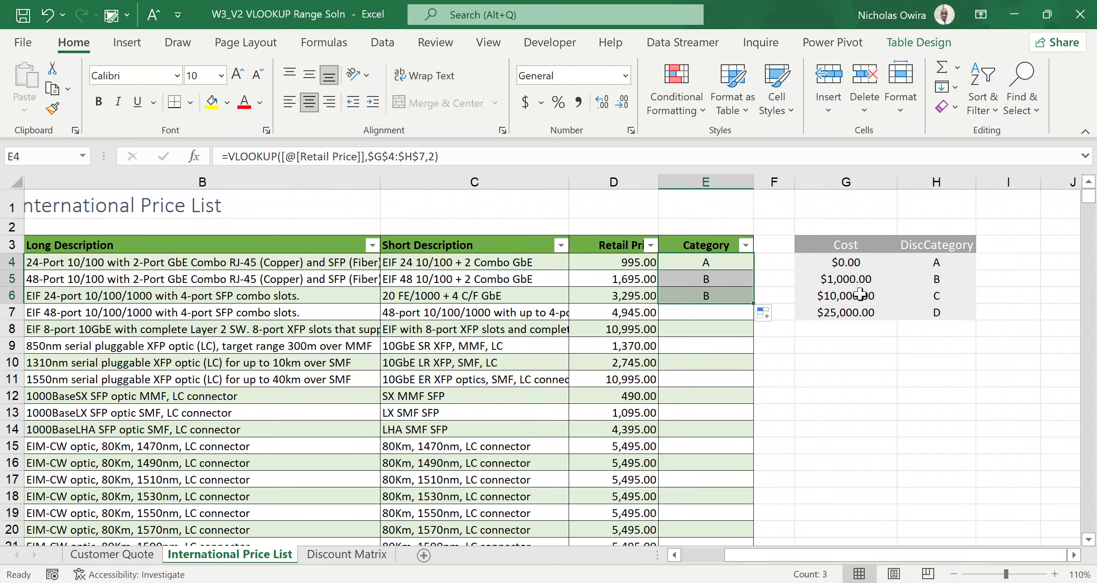
double_click(753, 302)
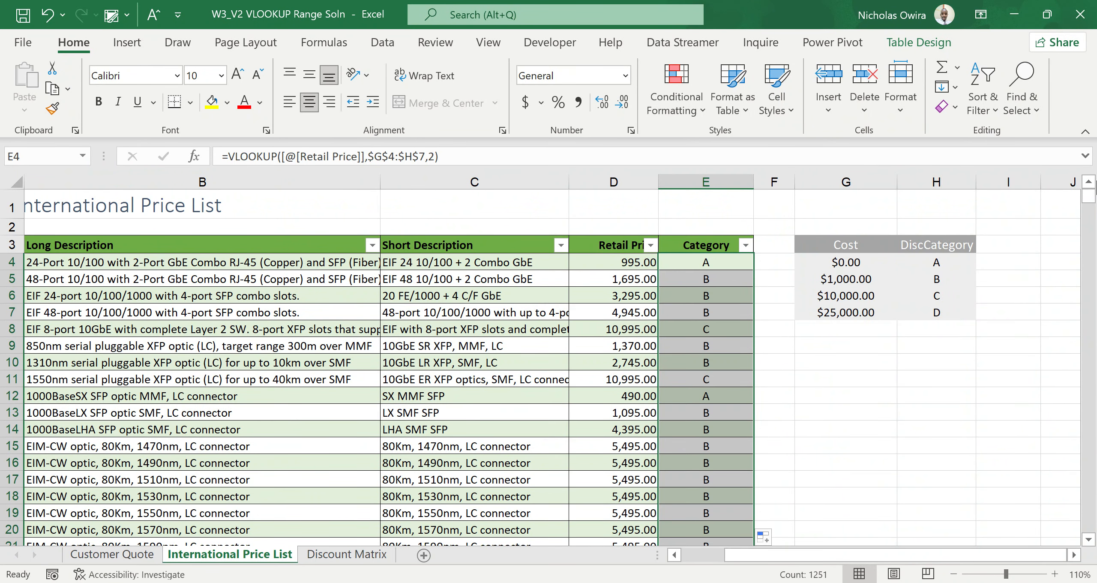
Check the assigned categories against the retail prices in D11 and D430 and the cost thresholds.
mouse_move(1090, 201)
mouse_down()
mouse_move(1090, 216)
mouse_move(1090, 197)
mouse_up()
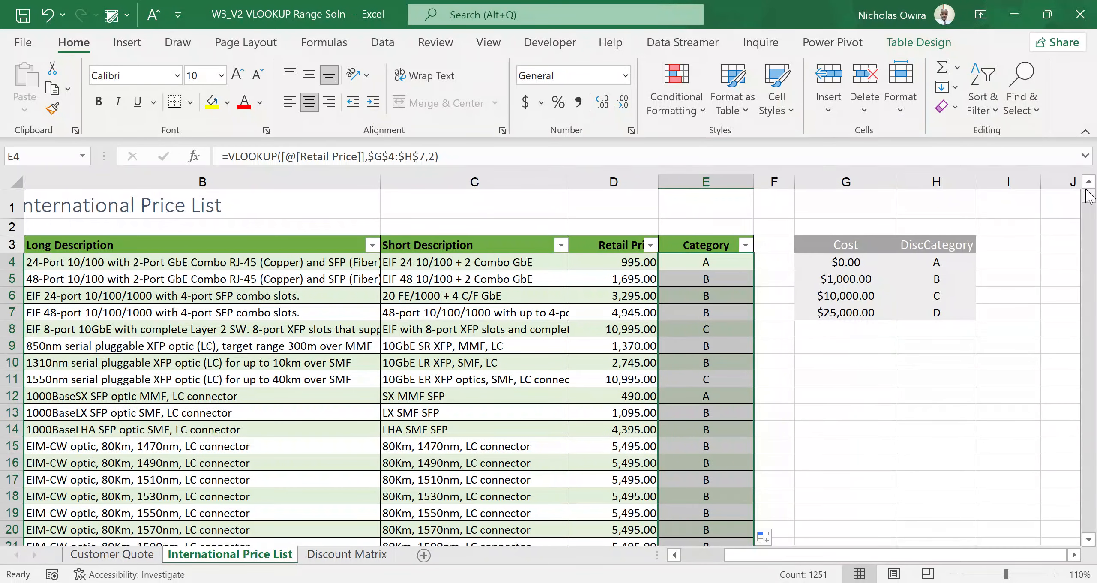
click(601, 380)
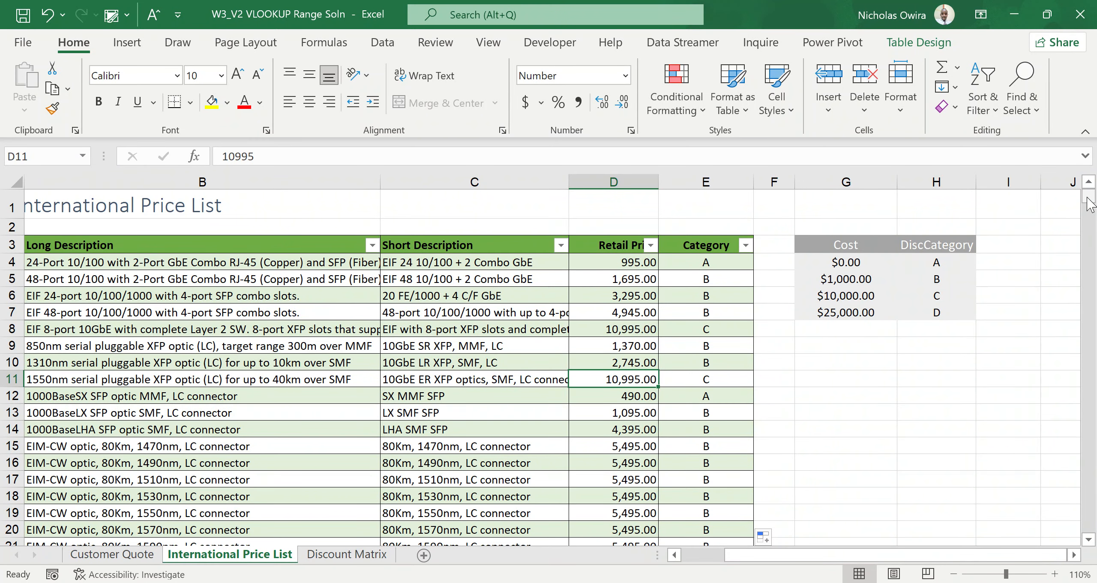
drag(1087, 199, 1094, 314)
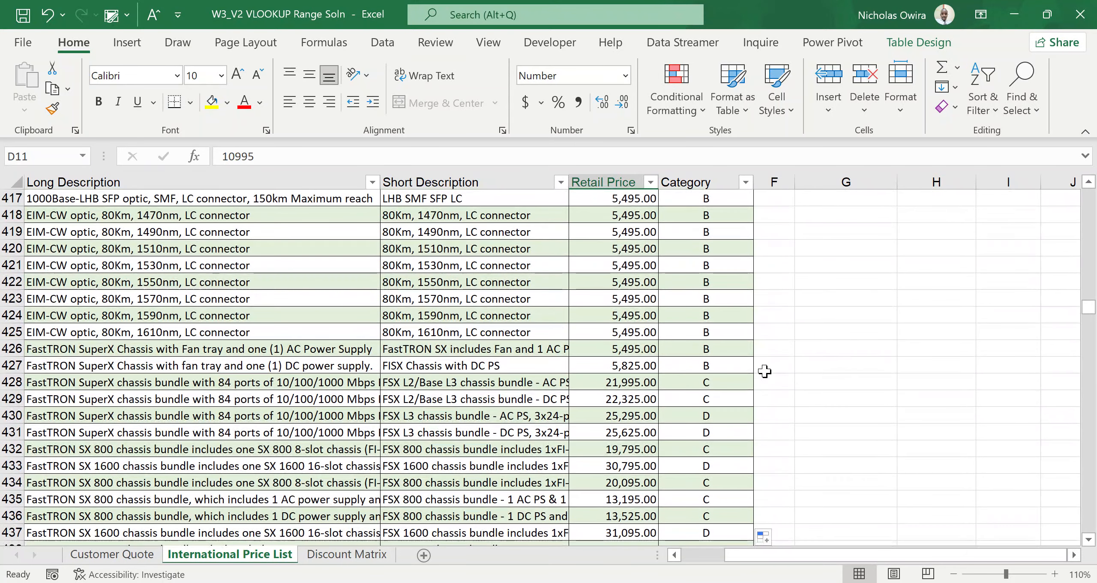
click(604, 421)
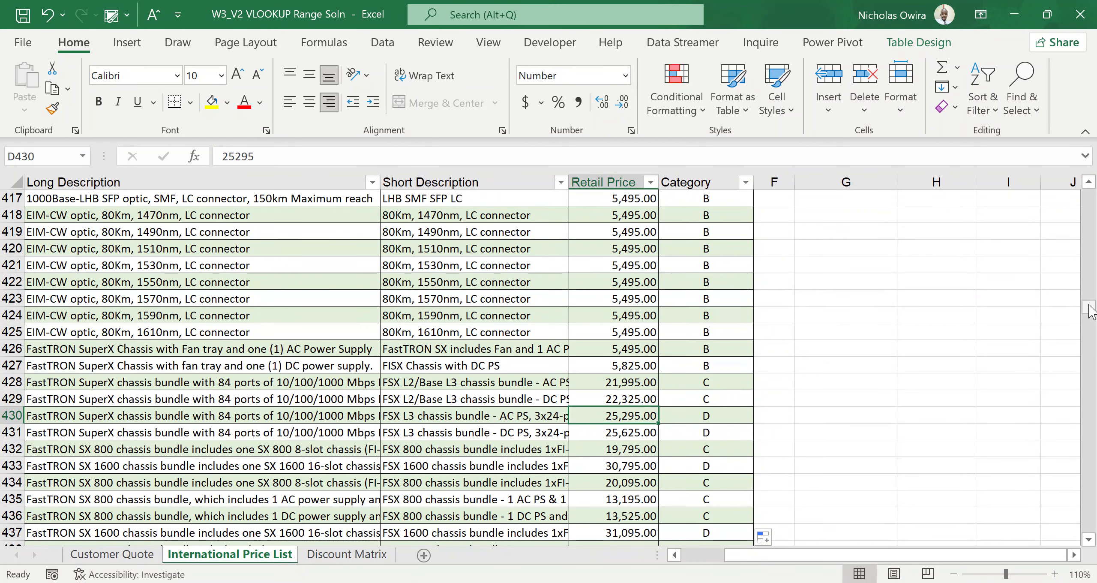
drag(1090, 311, 1070, 143)
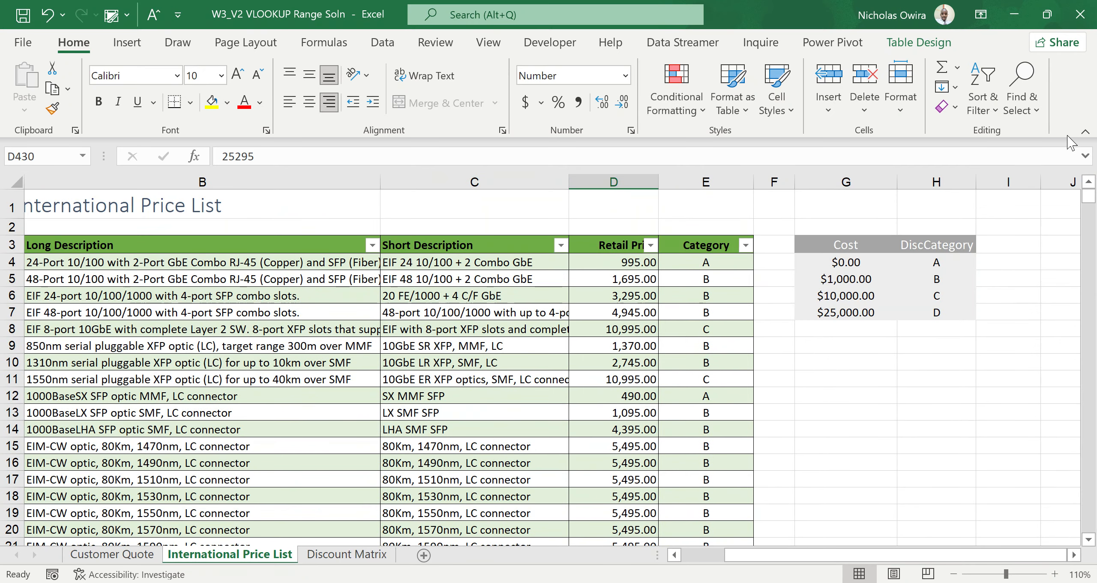
click(822, 364)
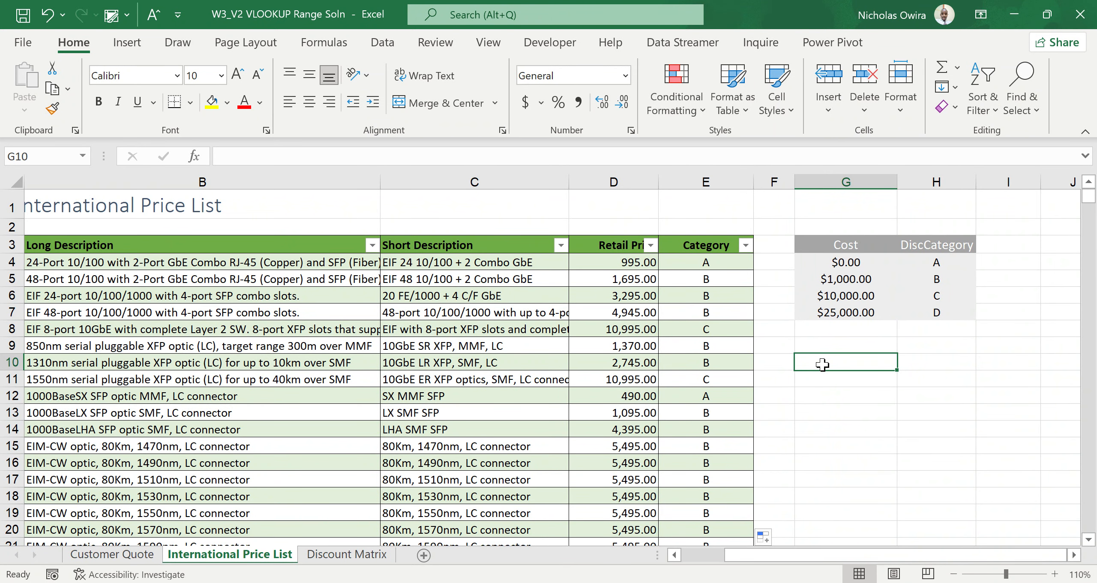
click(852, 346)
click(841, 364)
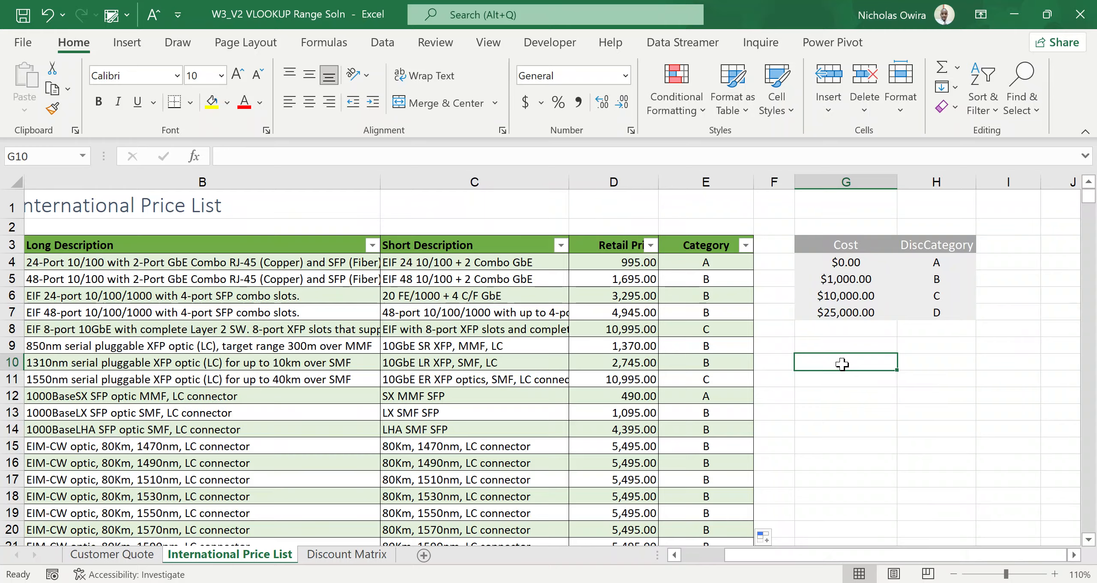
text(=)
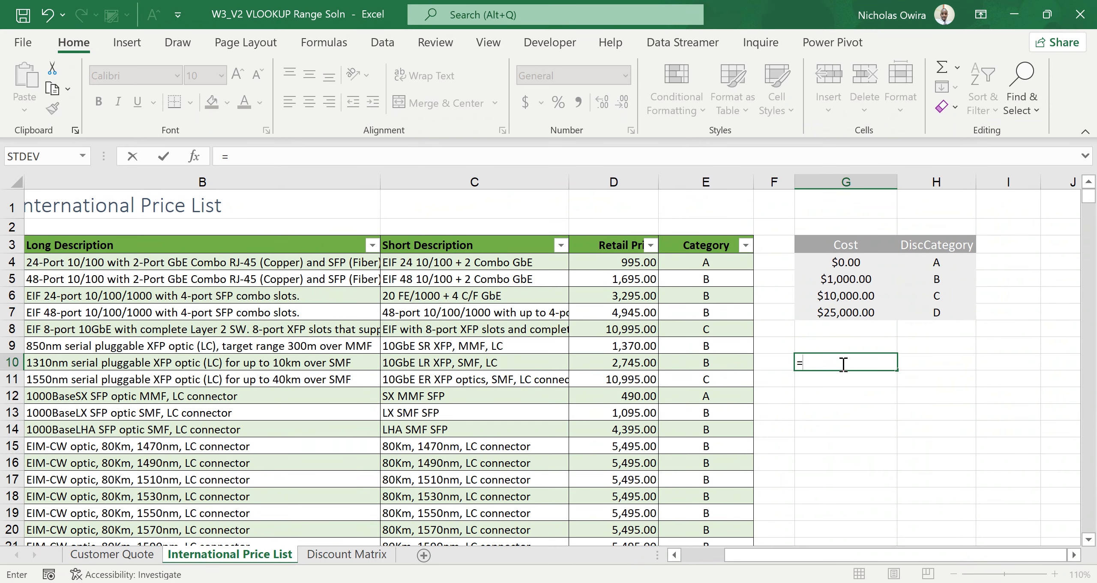
text(XLOO)
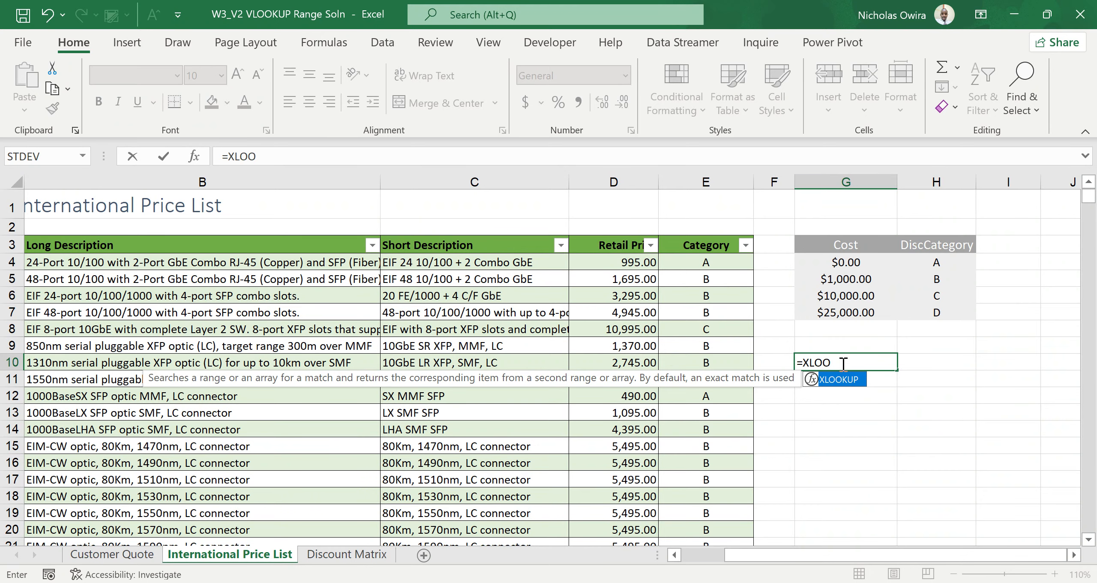
key(BackSpace)
key(BackSpace)
key(BackSpace)
key(BackSpace)
key(BackSpace)
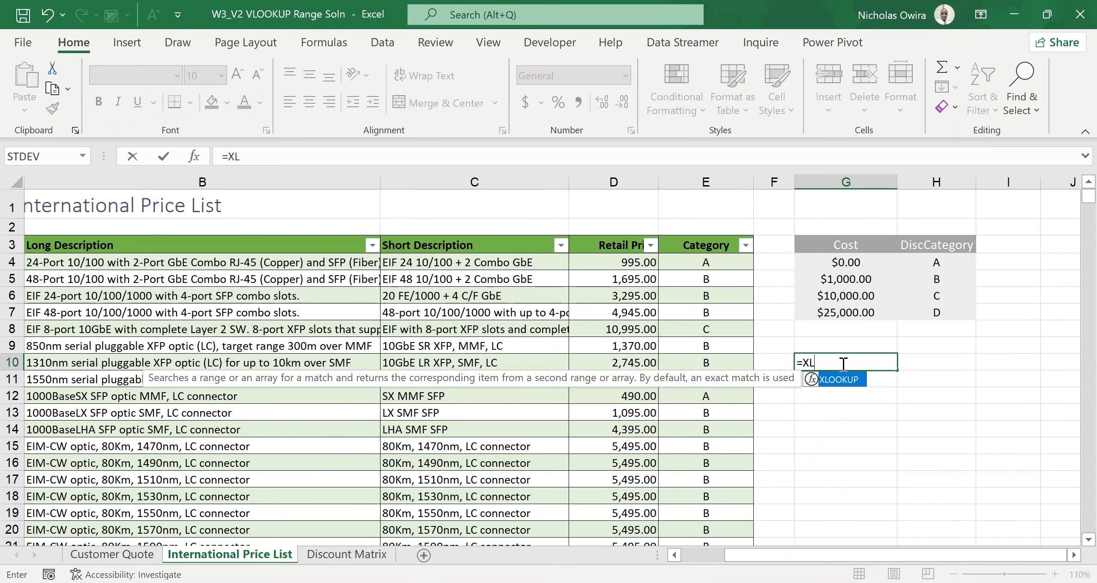
Clear all VLOOKUP formulas from the Category column, from E4 to the last row of the table.
click(728, 266)
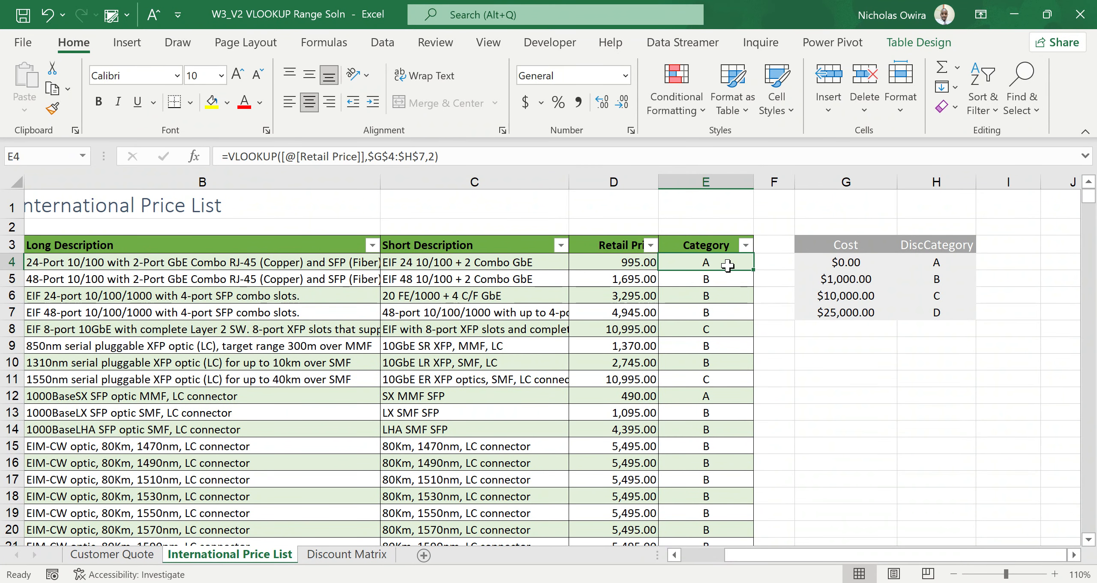
key(ctrl+shift+Down)
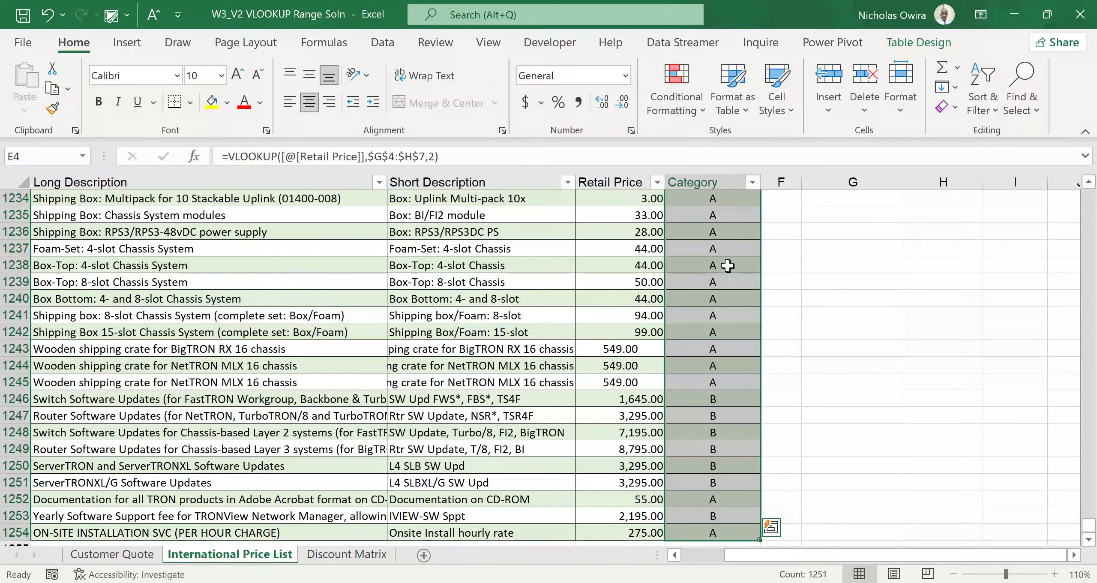
key(Delete)
key(ctrl+BackSpace)
Begin an XLOOKUP formula in E4 with the same row's Retail Price as the lookup value.
click(721, 266)
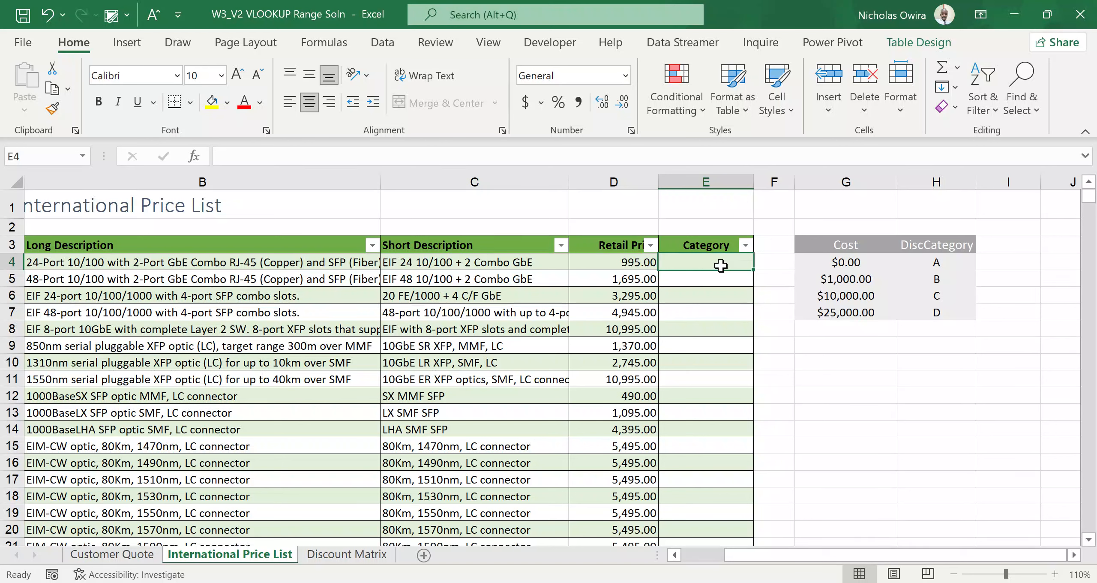
text(=)
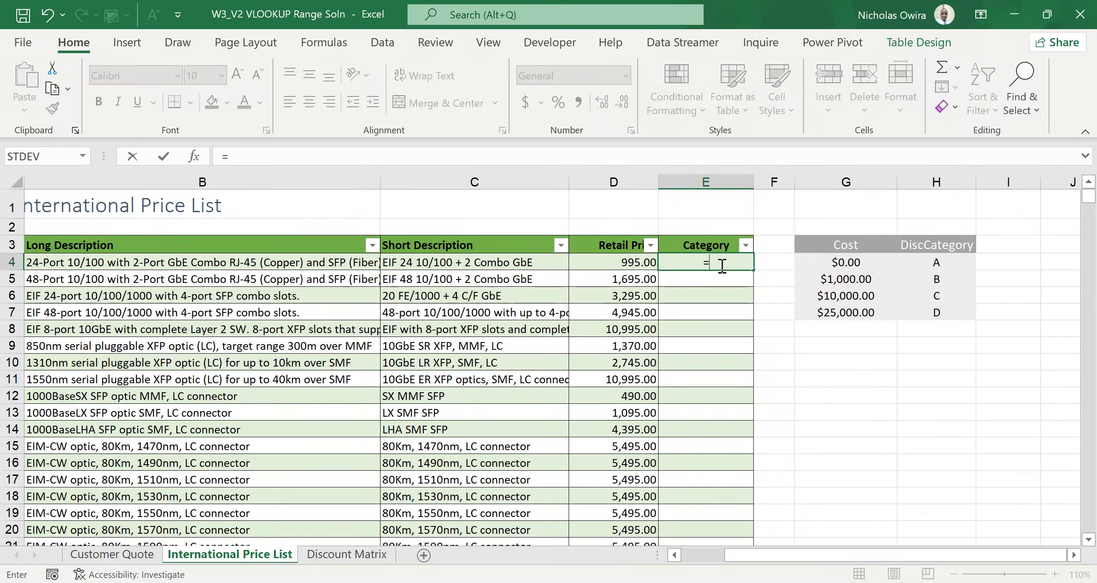
text(XL)
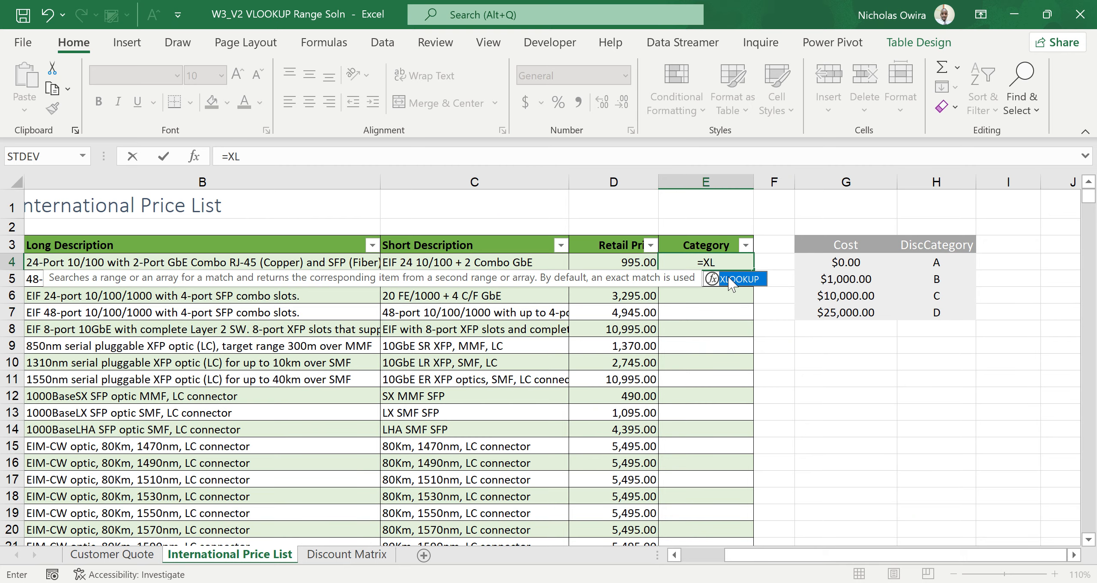
double_click(728, 279)
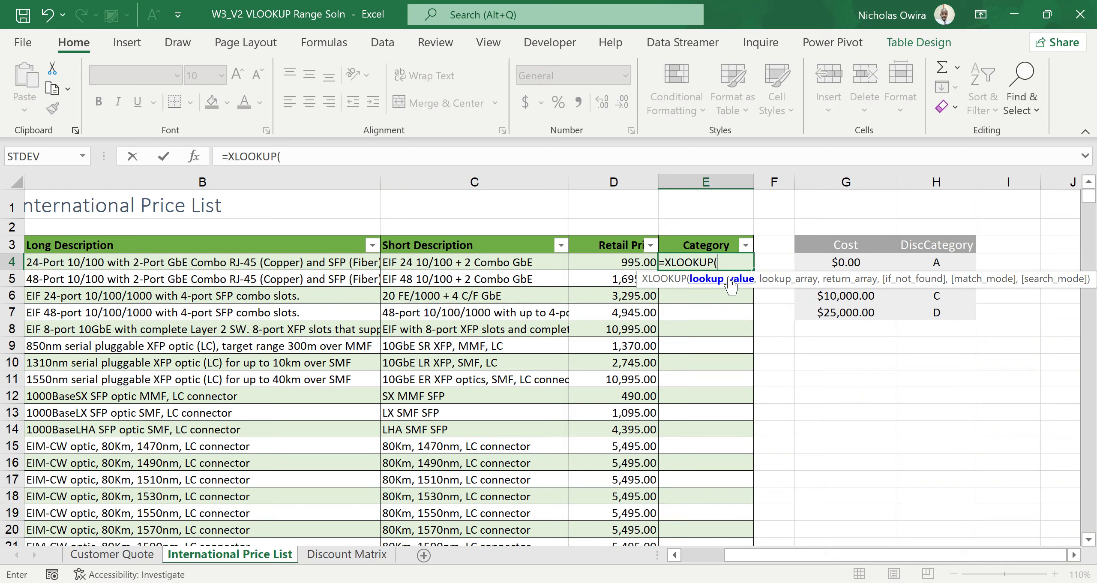
click(616, 261)
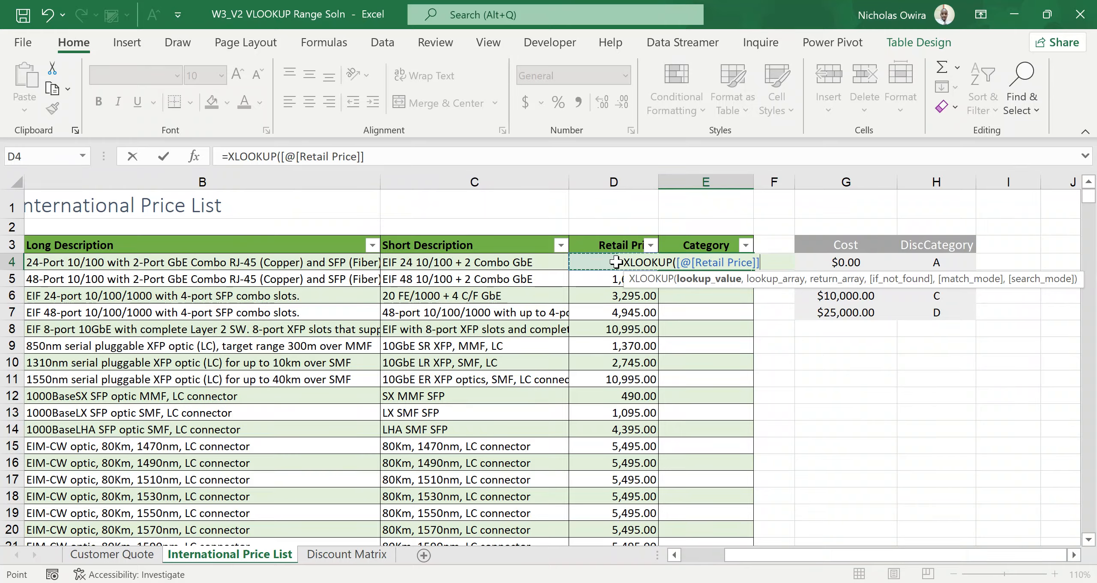
text(,)
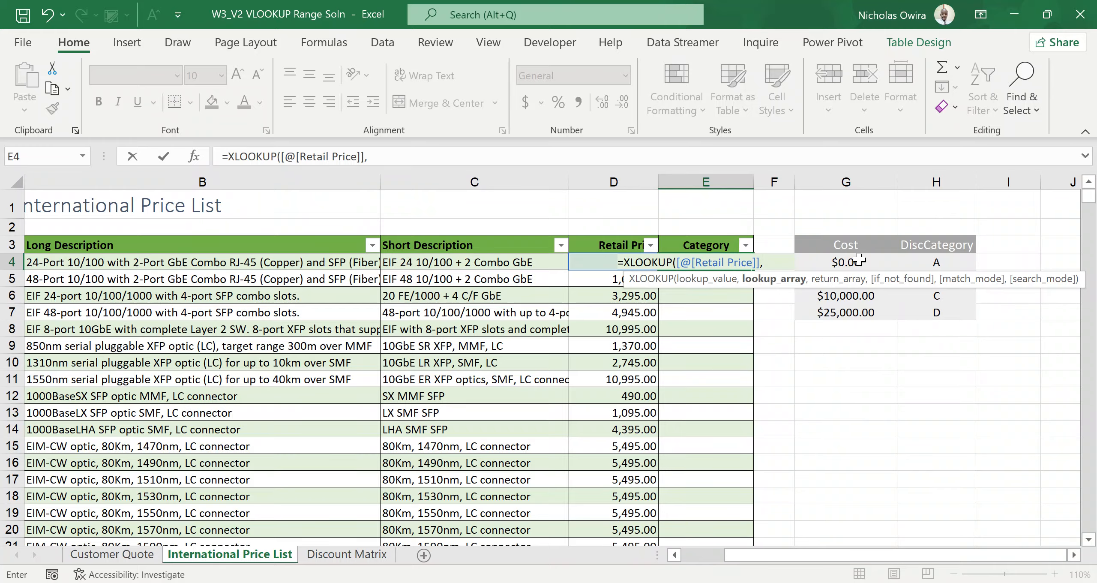
Add absolute lookup array $G$4:$G$7 and absolute return array $H$4:$H$7 to the E4 XLOOKUP.
drag(859, 259, 860, 308)
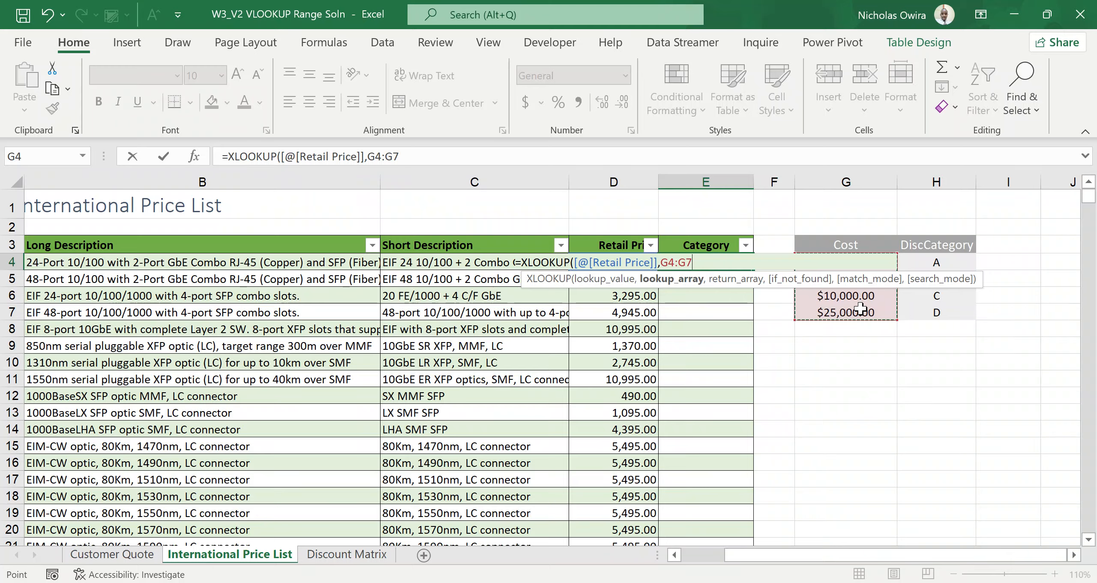
key(F4)
text(,)
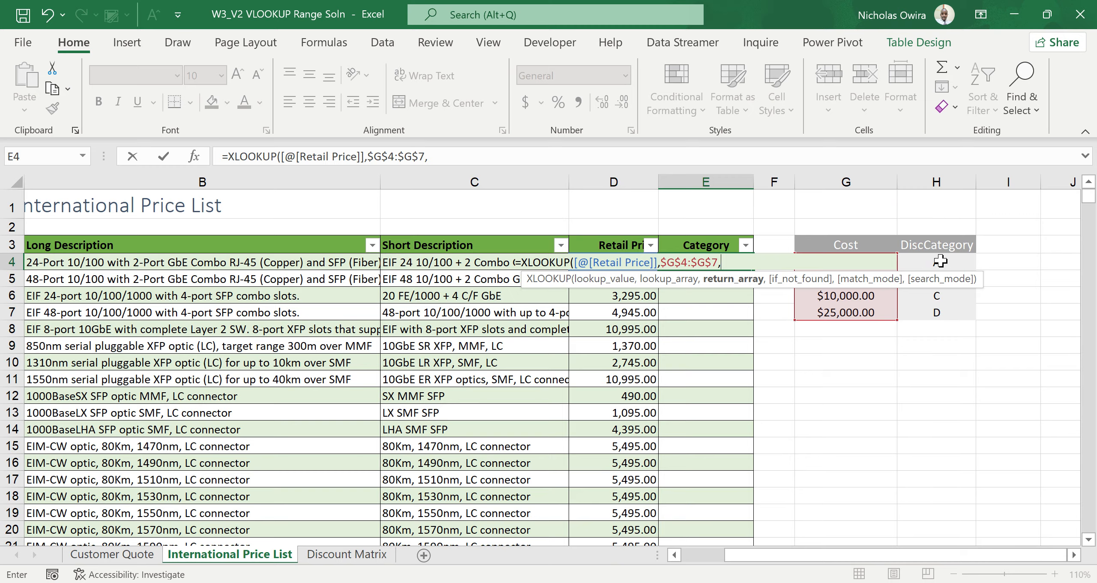
drag(940, 261, 942, 311)
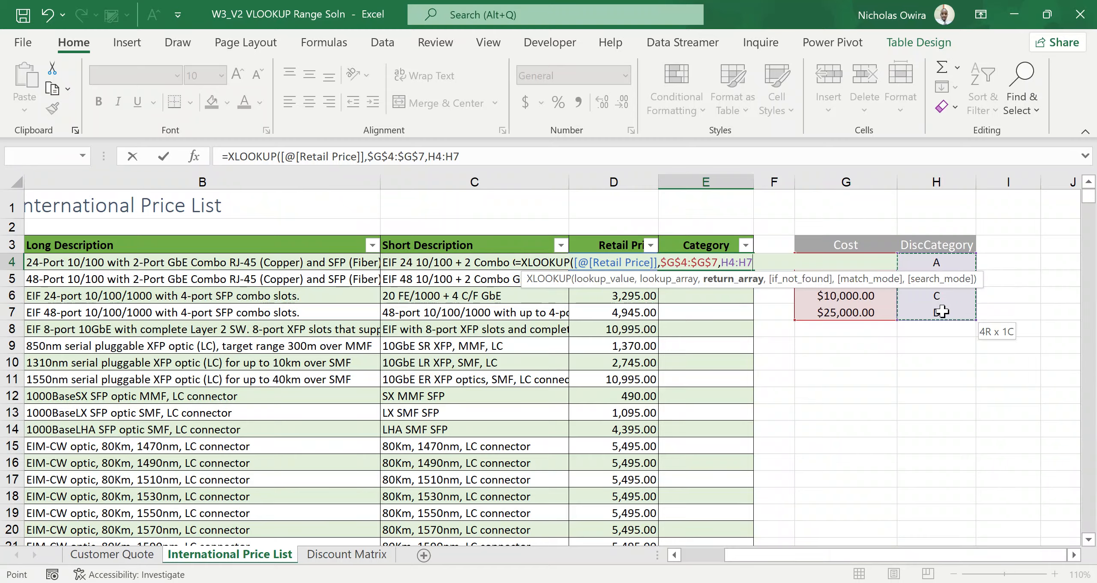
key(F4)
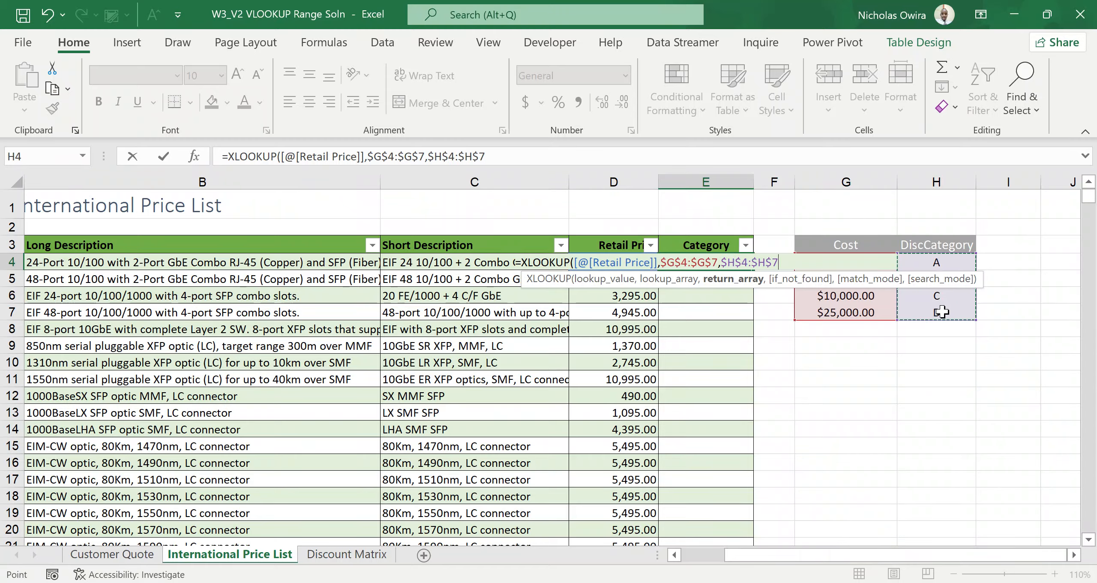
text(,)
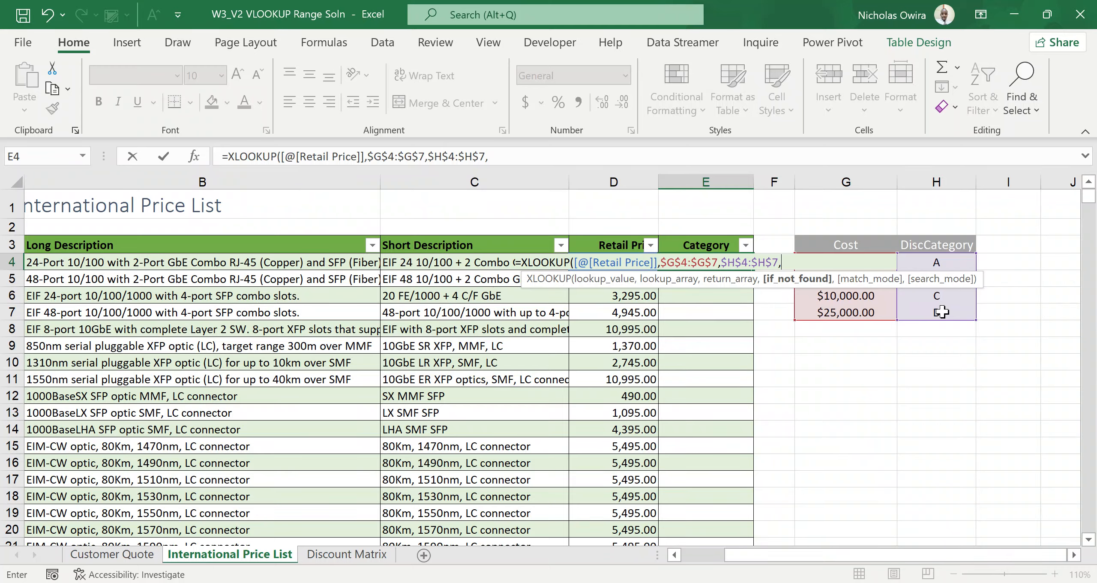
Complete the E4 XLOOKUP with an empty if_not_found argument and match mode -1, exact match or next smaller item.
text(,)
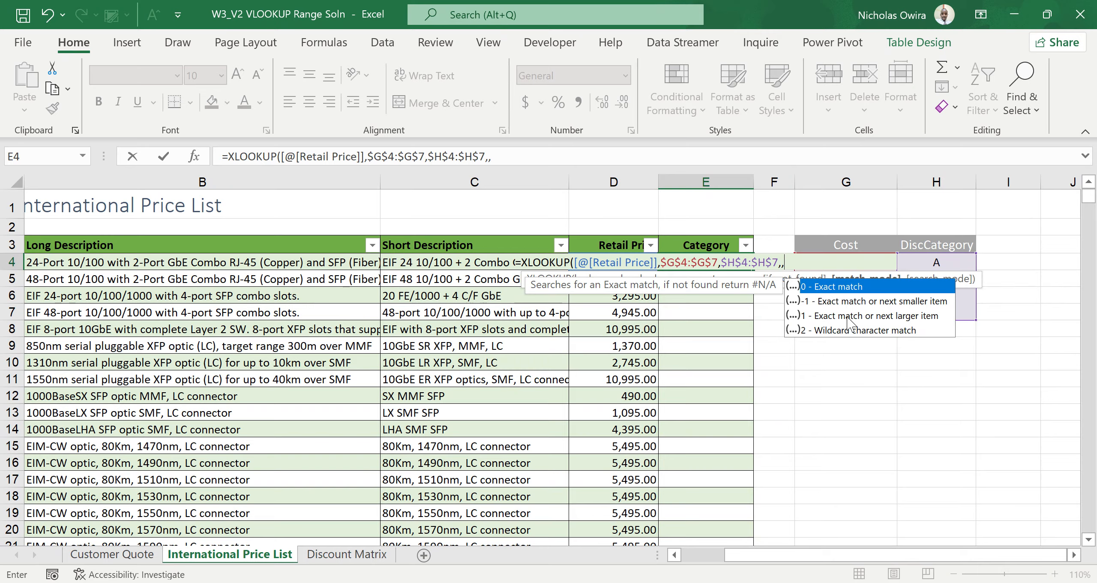
click(862, 301)
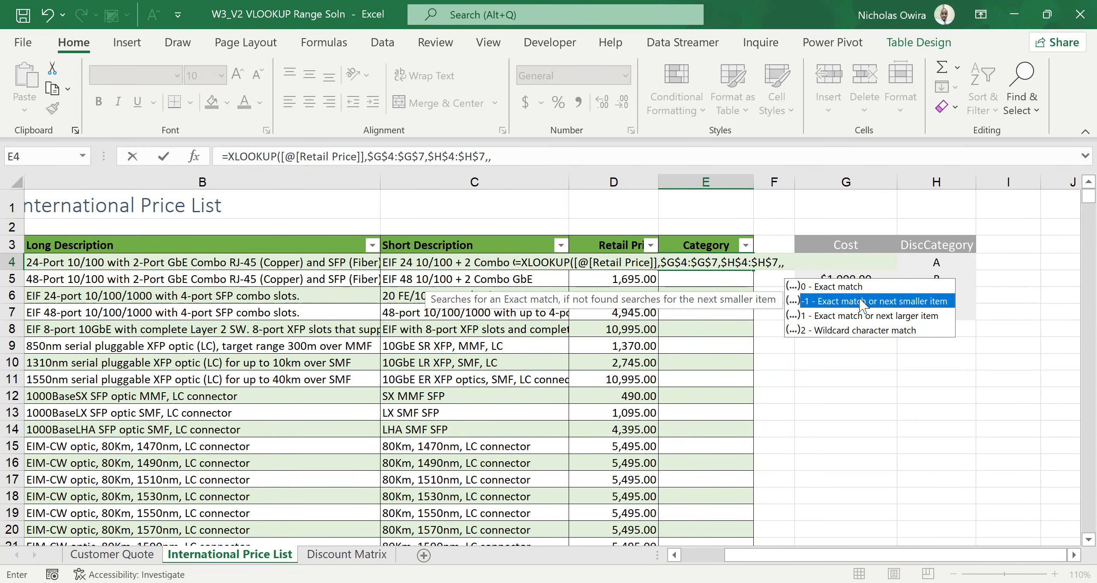
double_click(862, 301)
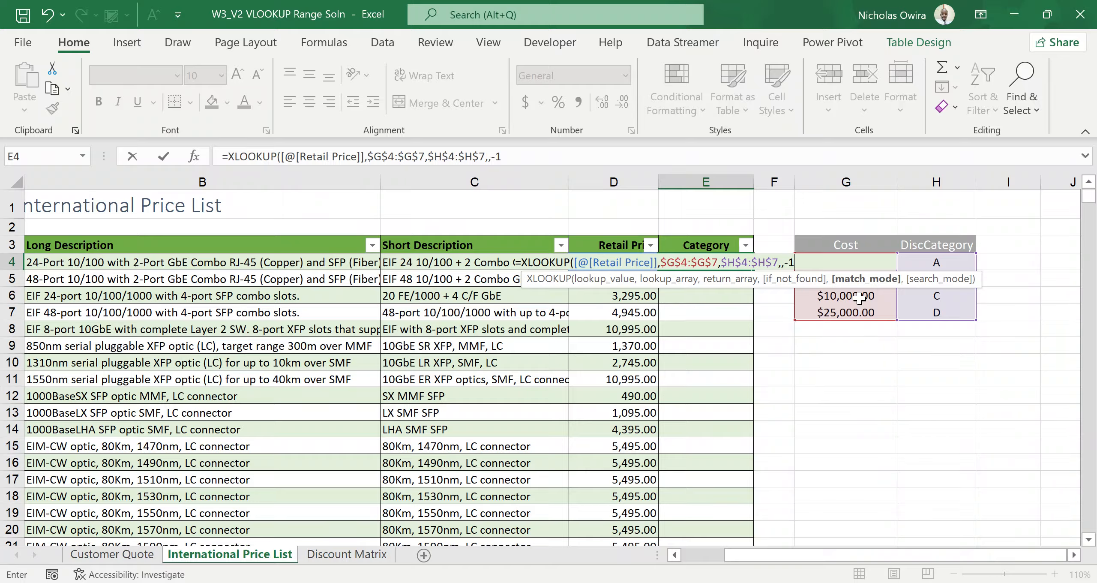
text())
key(Return)
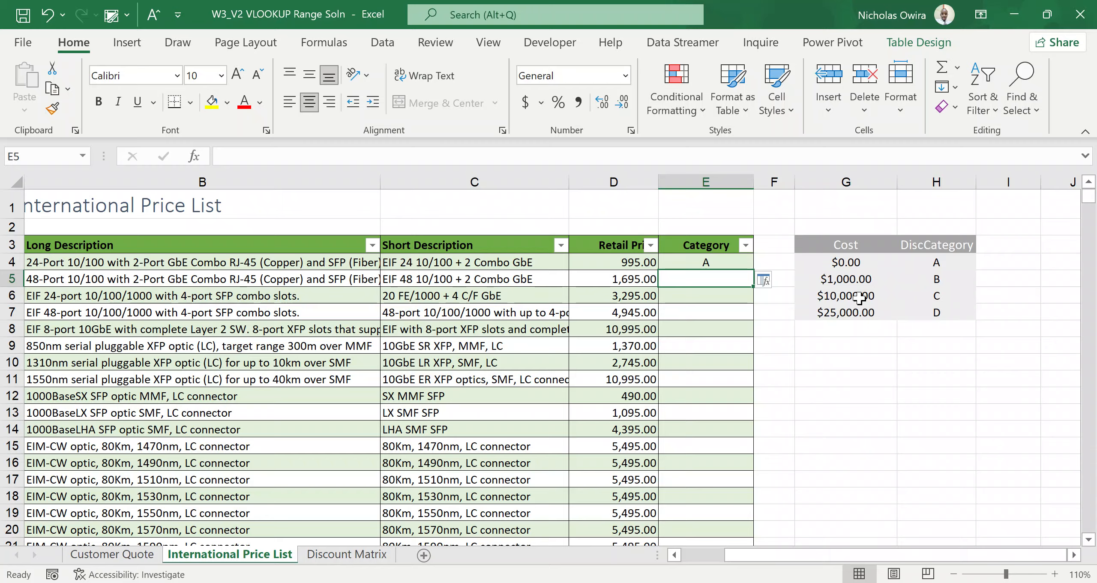
Fill the XLOOKUP formula from E4 down the entire Category column and select E8 to inspect its copy.
click(724, 263)
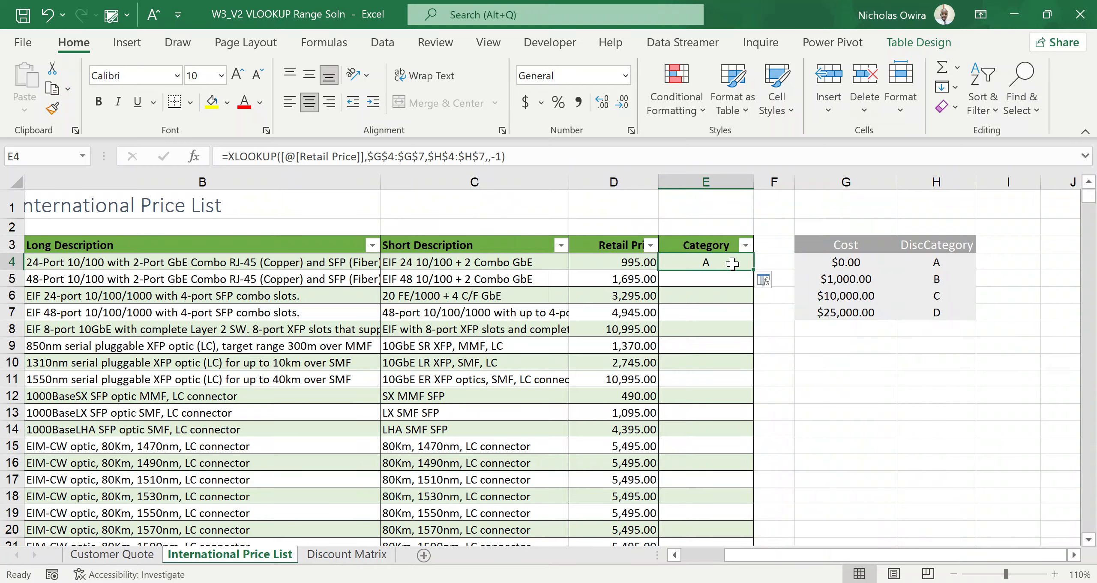
double_click(753, 268)
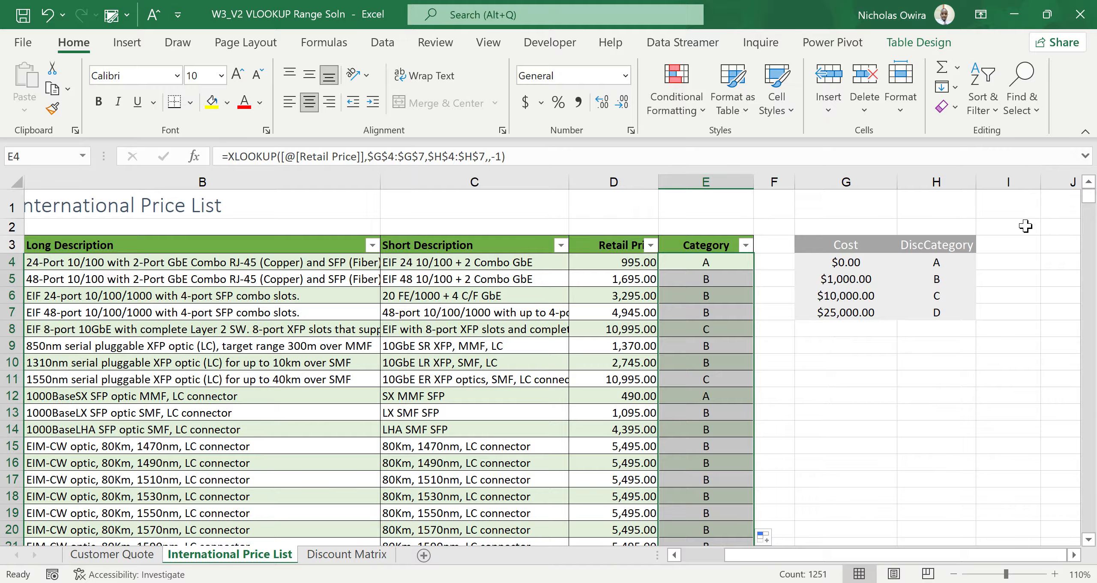
click(698, 328)
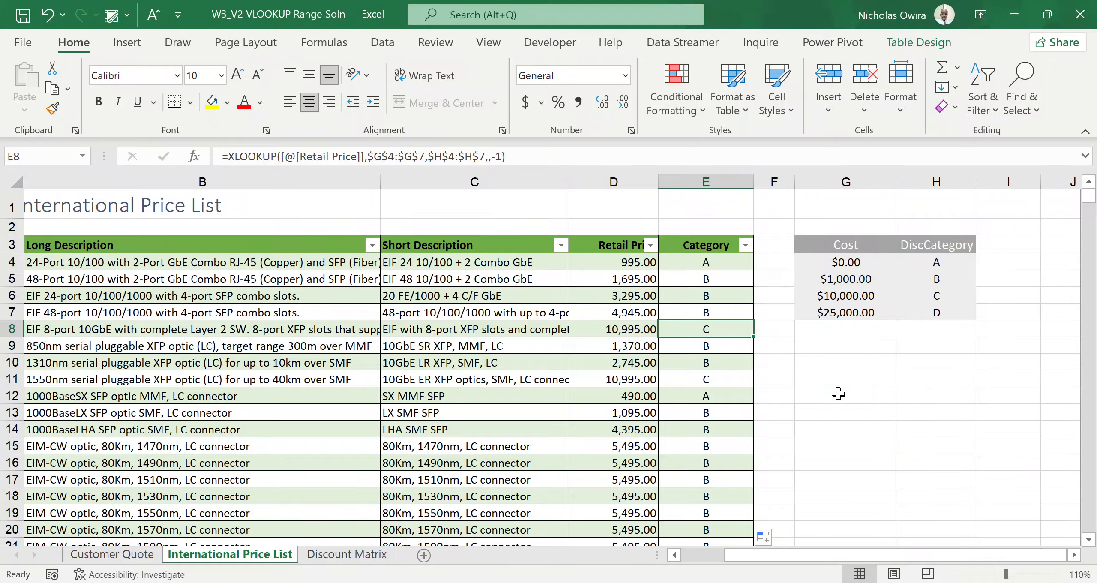
click(806, 346)
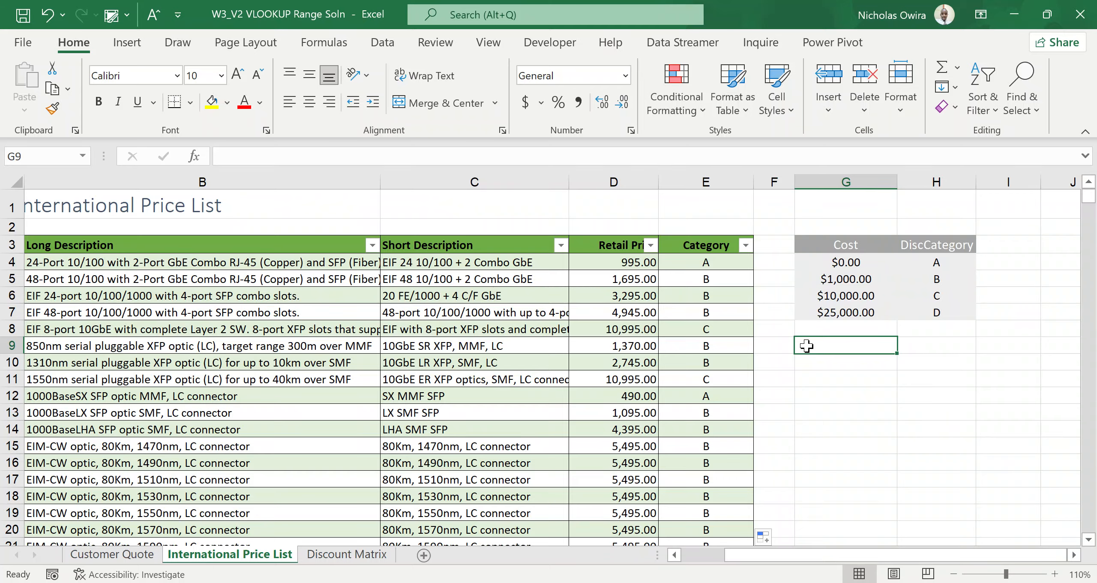
text(=M)
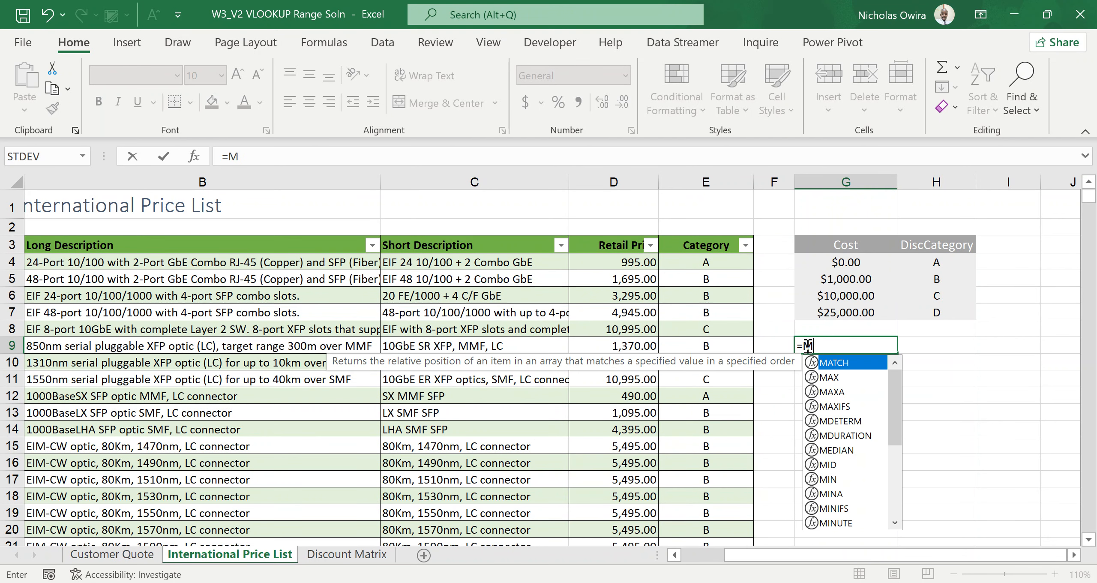
text(AT)
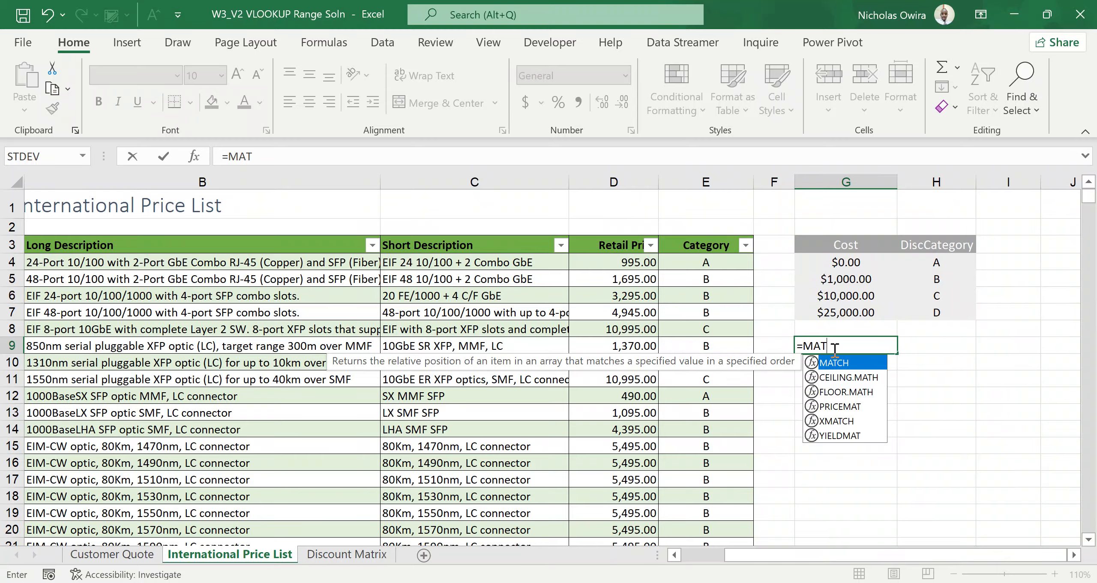
key(Tab)
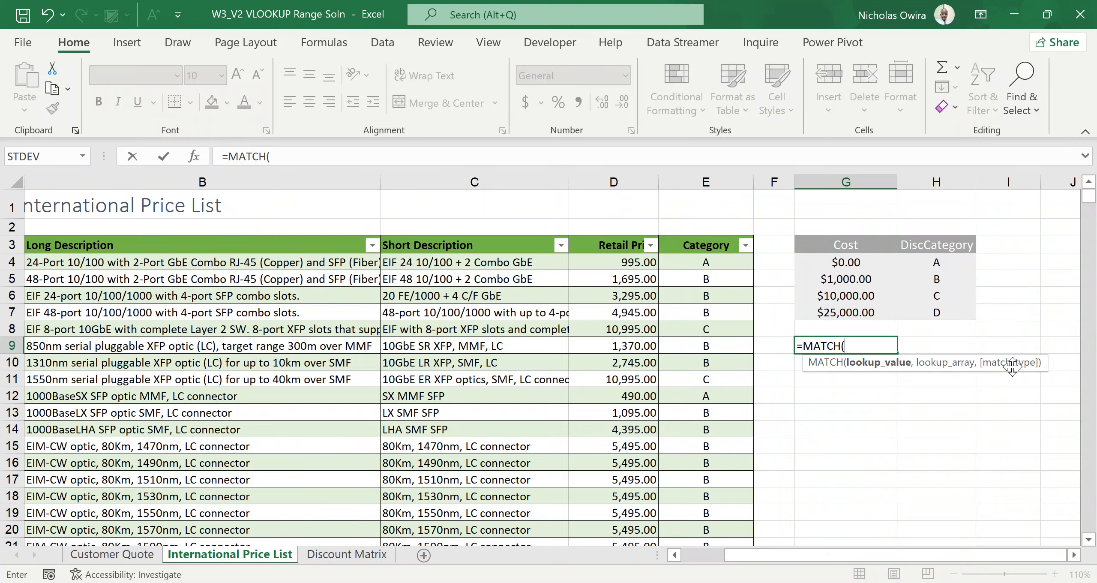
key(BackSpace)
key(BackSpace)
key(BackSpace)
key(BackSpace)
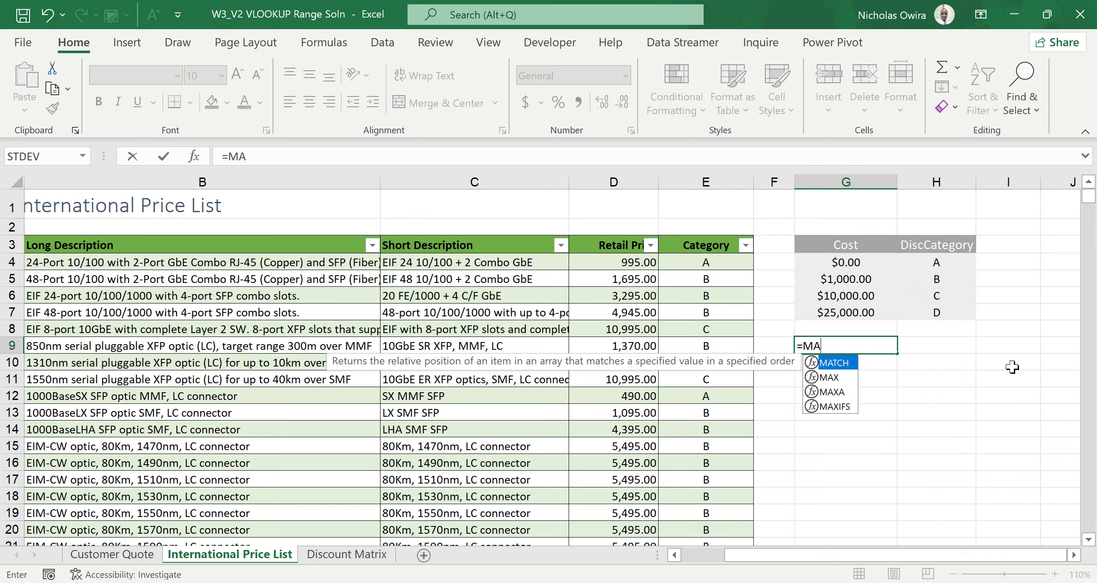
key(BackSpace)
key(BackSpace)
key(BackSpace)
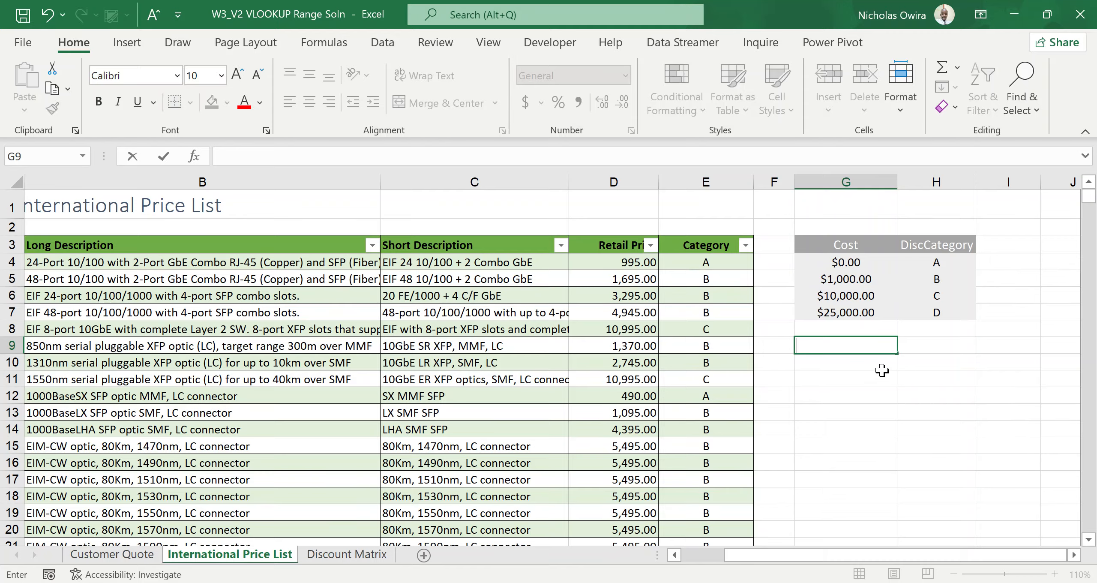
key(Return)
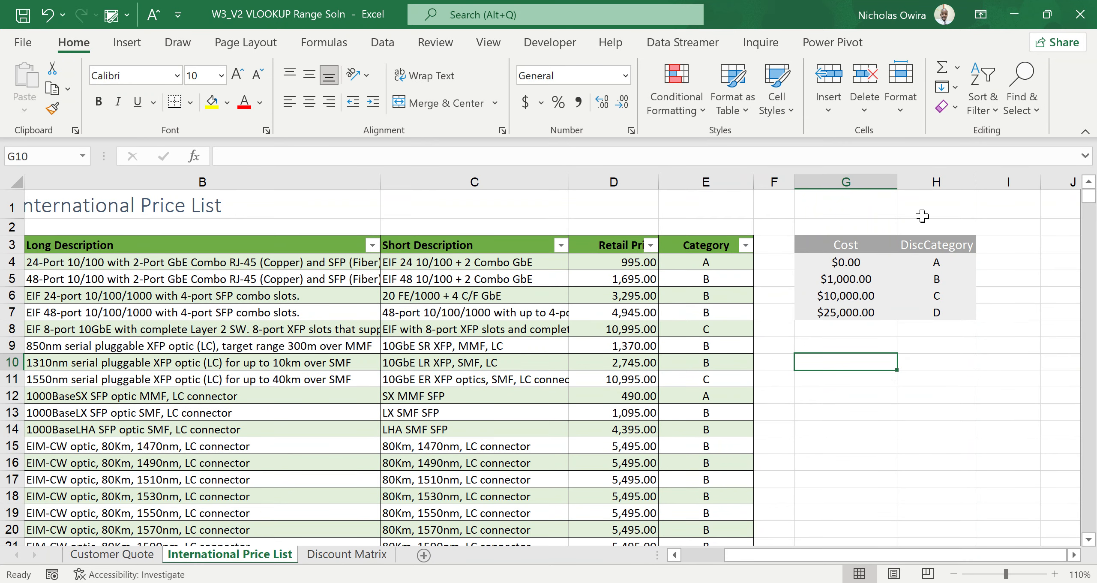
Try copying the DiscCategory header into H2 above the discount table, and undo the paste.
click(930, 245)
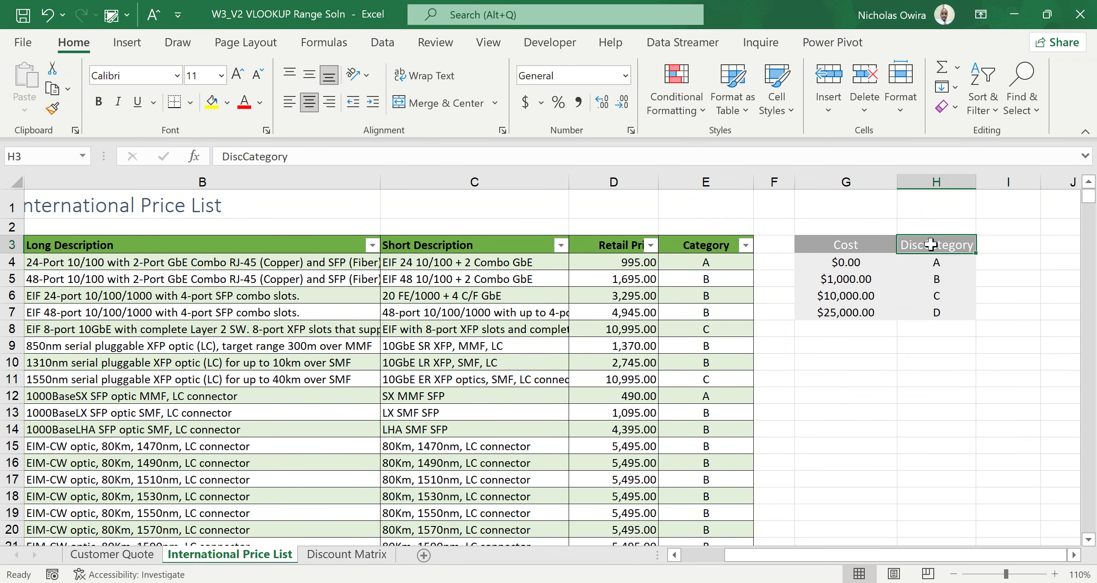
key(ctrl+c)
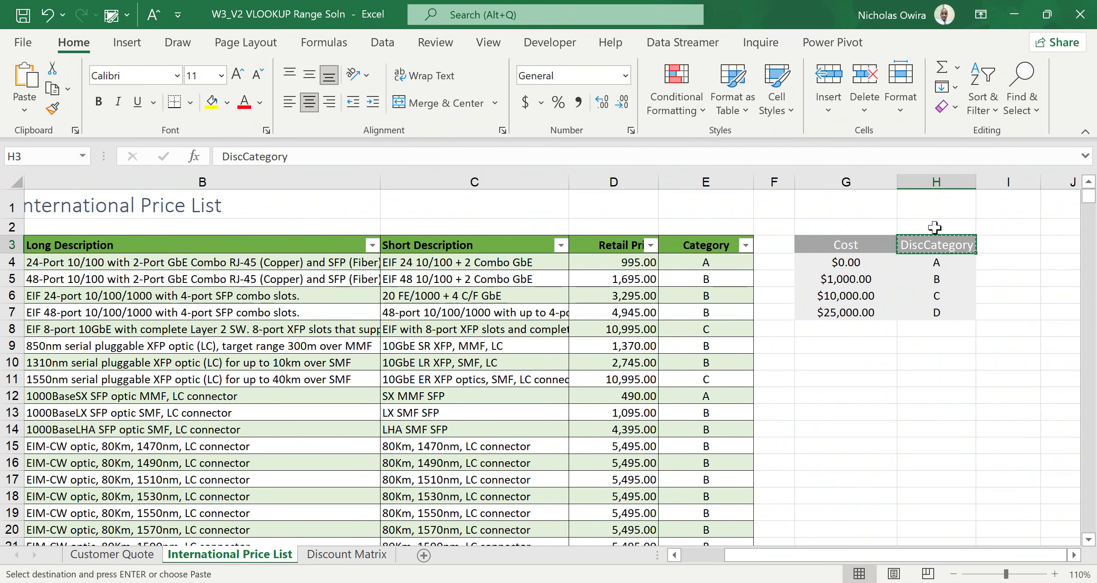
click(934, 227)
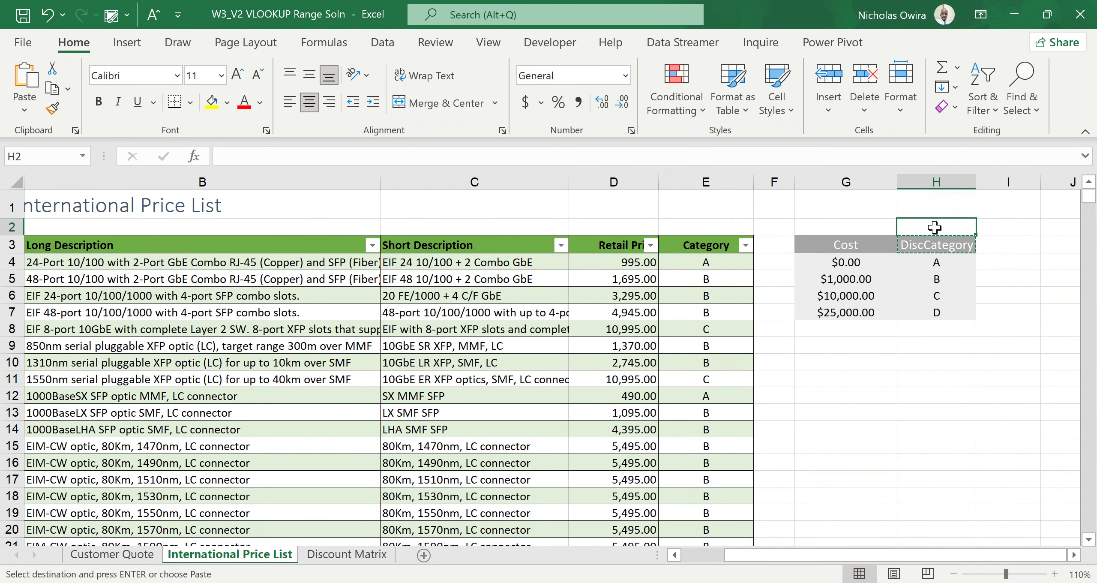
key(ctrl+v)
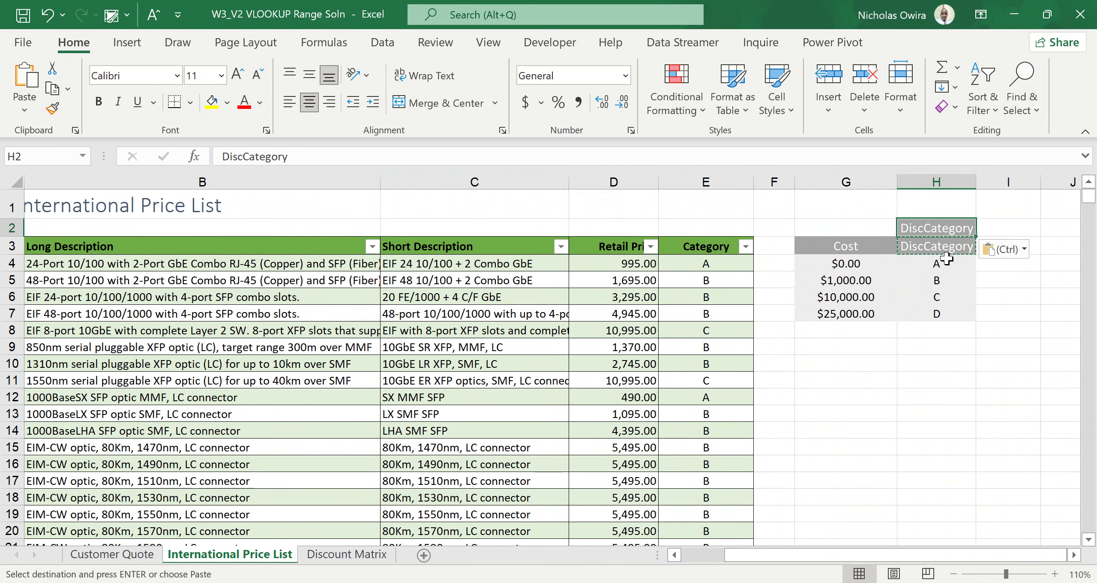
key(ctrl+z)
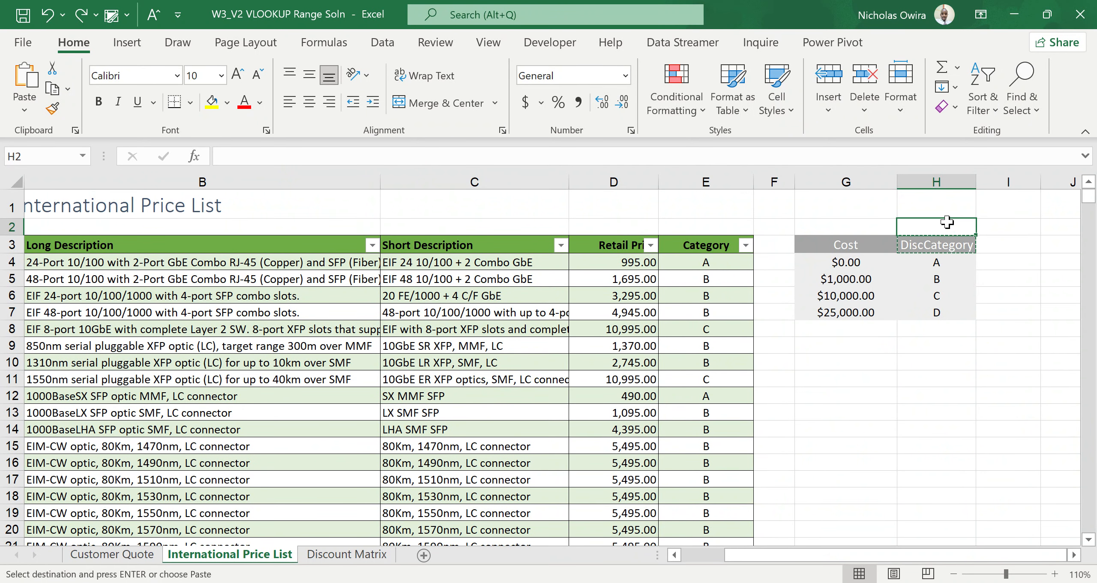
Copy the DiscCategory header into H1 and the Cost header into G1 above the discount table.
click(945, 207)
key(ctrl+v)
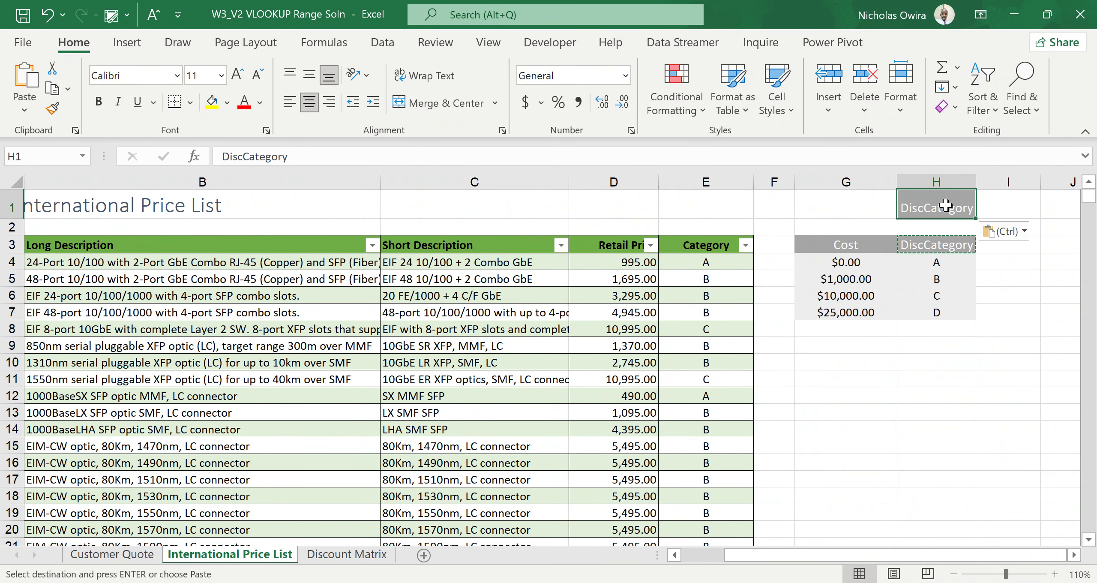
click(853, 247)
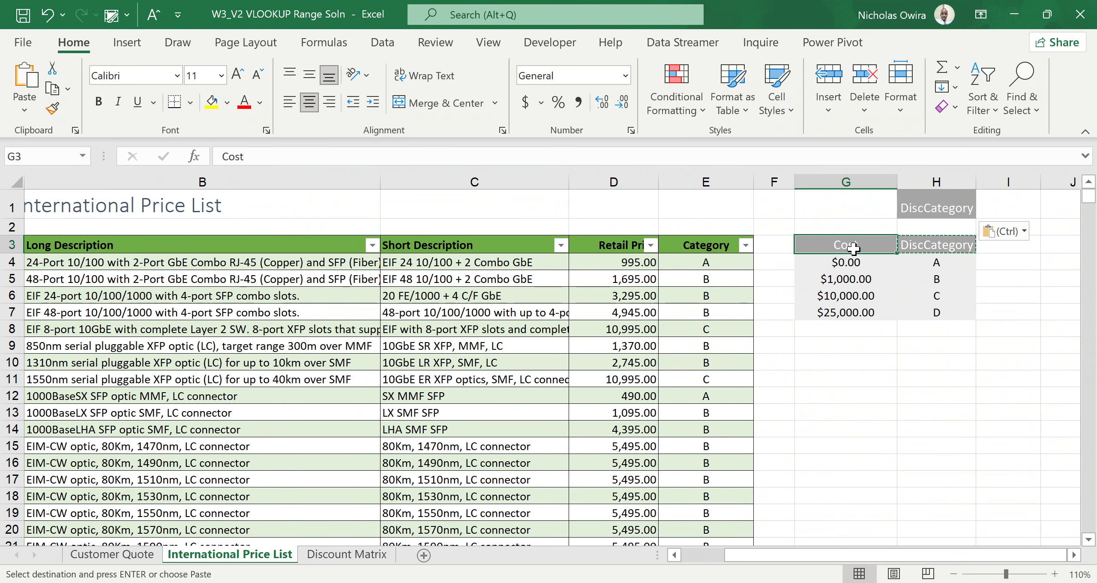
key(ctrl+c)
click(845, 209)
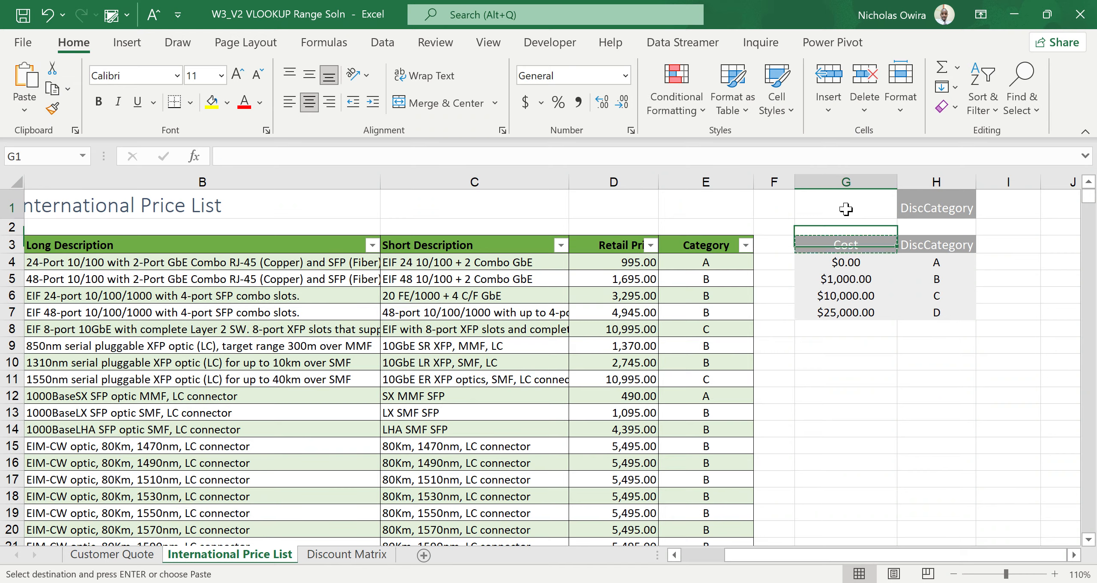
key(ctrl+v)
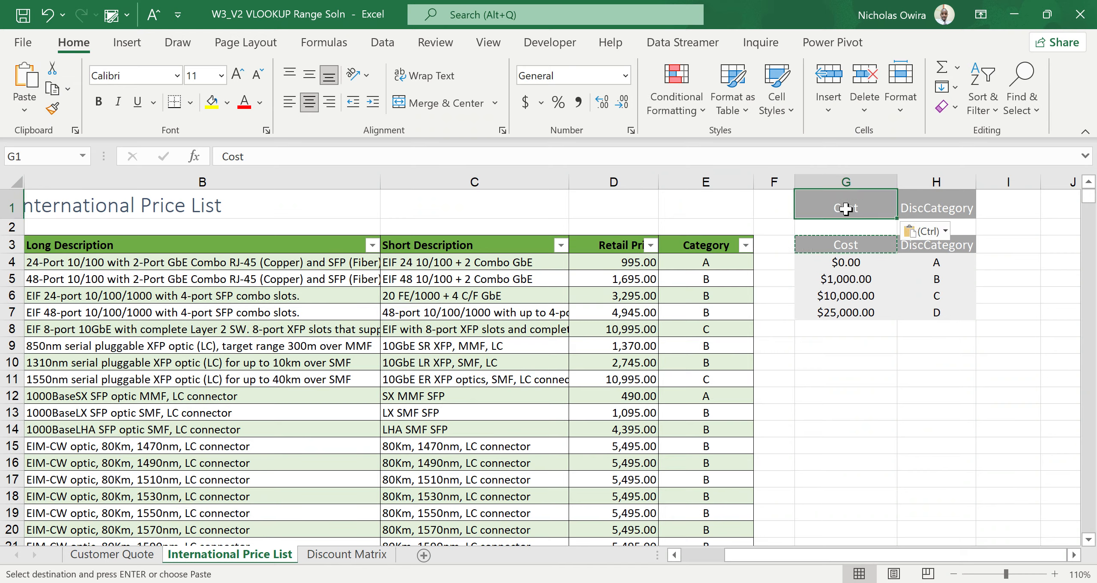
click(905, 294)
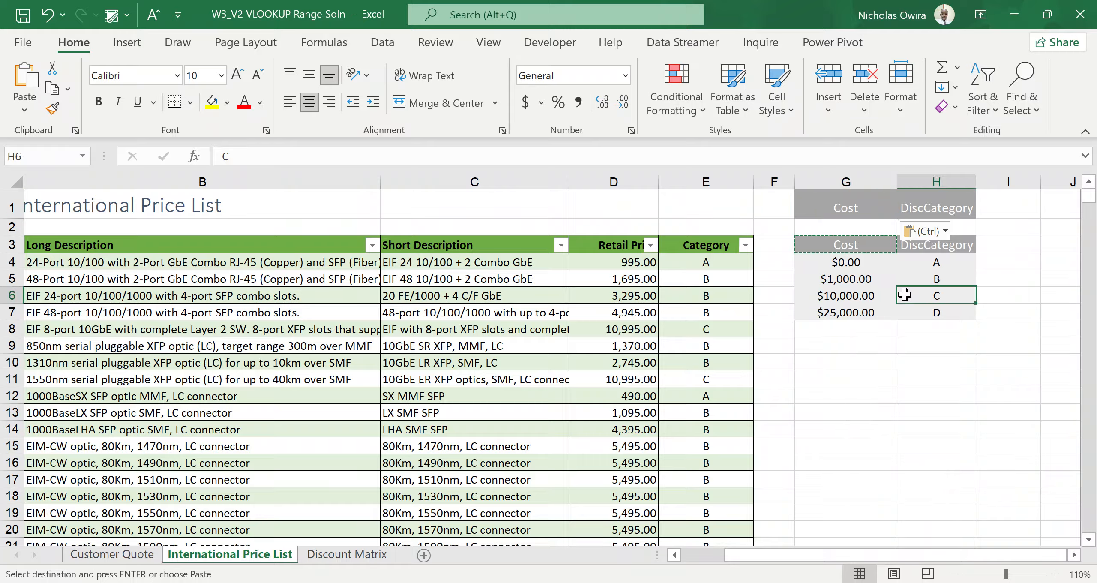
key(Escape)
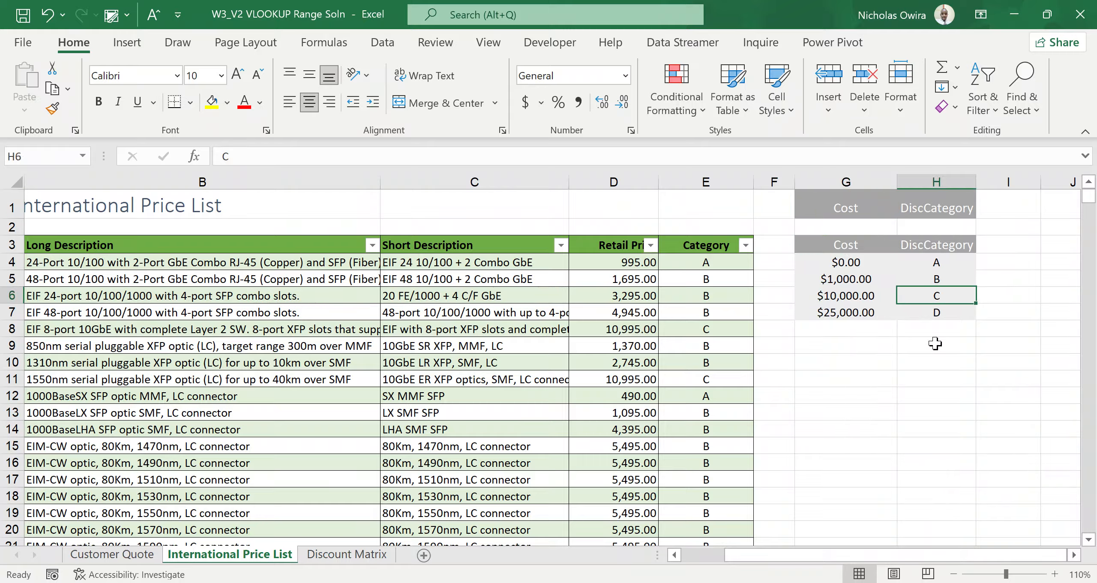
Clear the Cost header from G1, and undo that along with both header copies in row 1.
click(854, 209)
key(Delete)
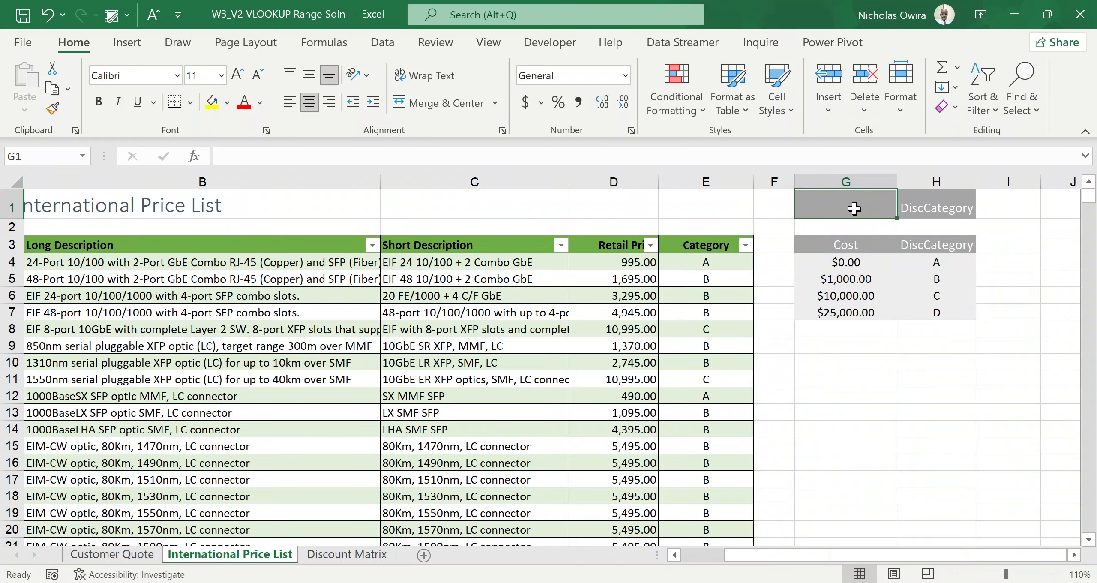
key(ctrl+z)
key(ctrl+z)
key(ctrl+z)
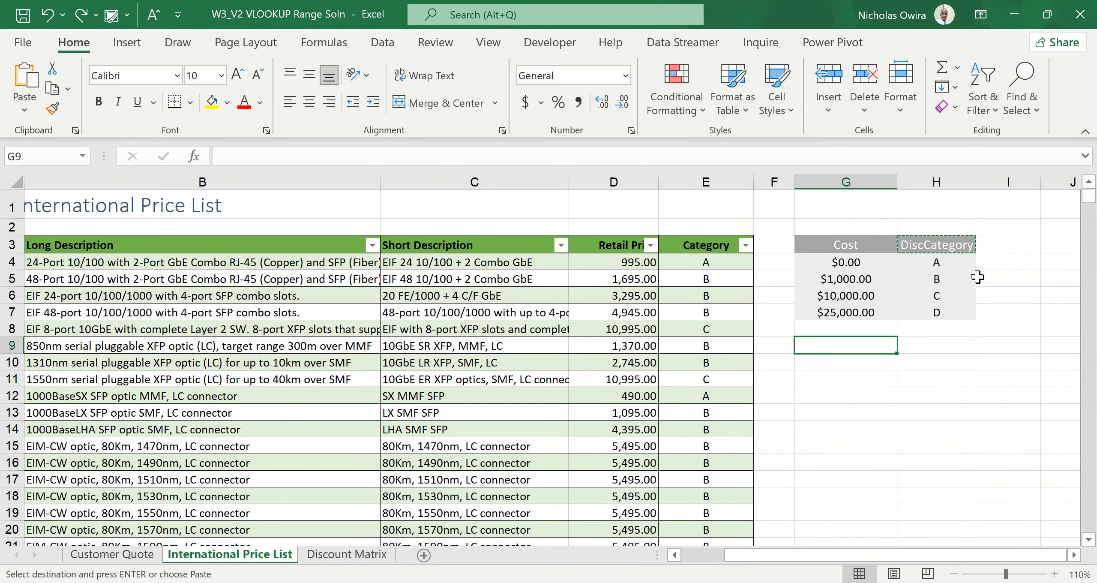
key(Escape)
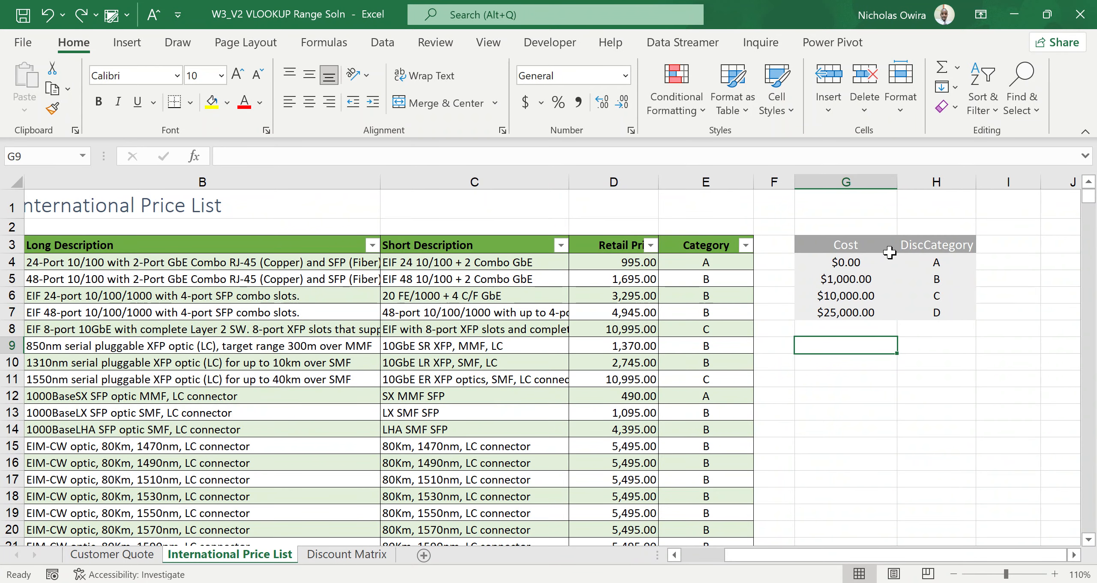
Copy the discount table's Cost header from G3 into K2.
click(1073, 555)
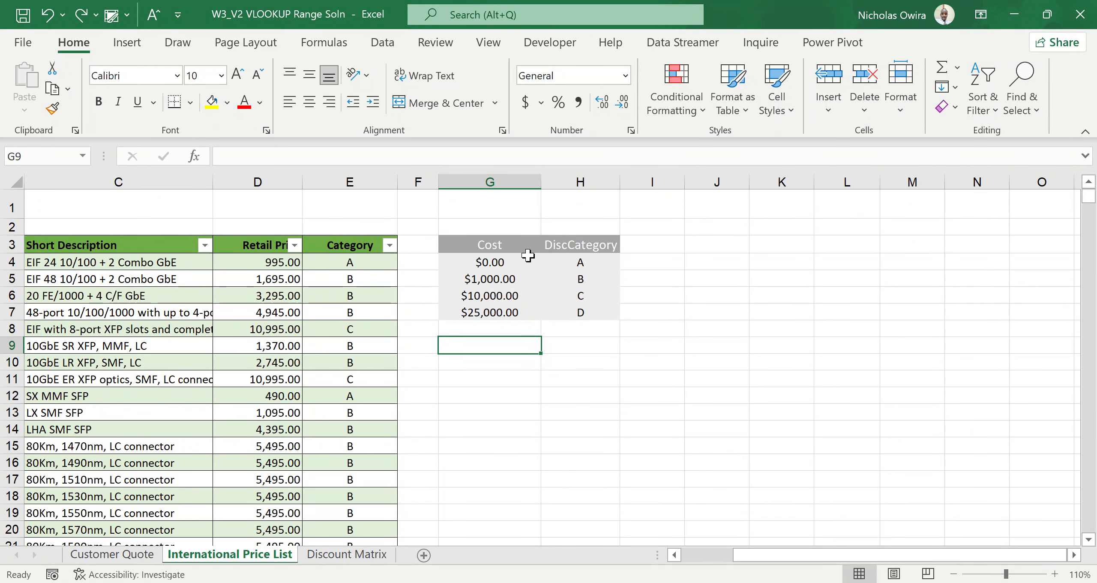
click(486, 244)
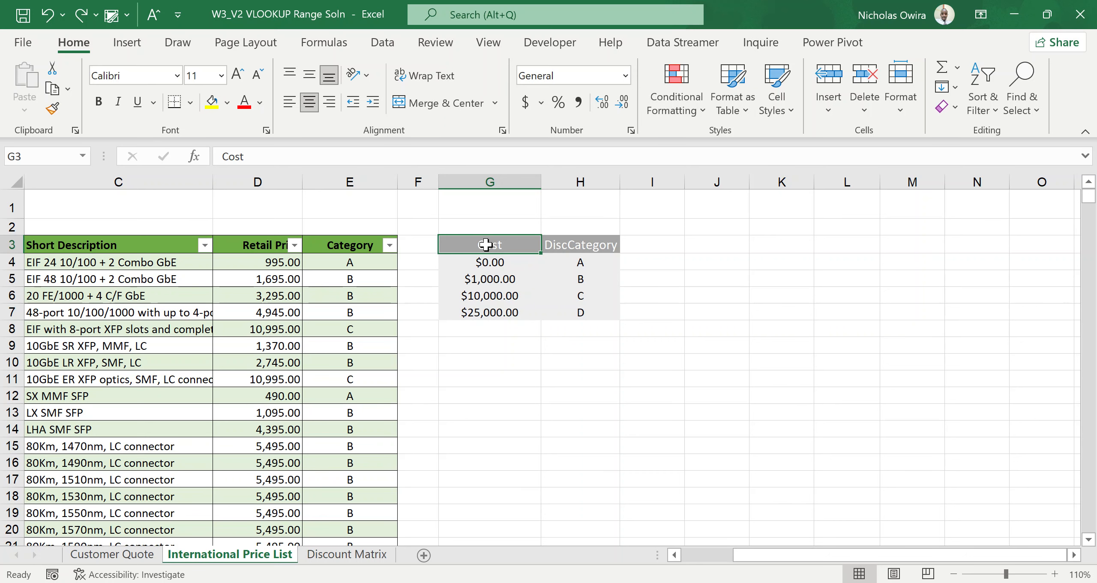
key(ctrl+c)
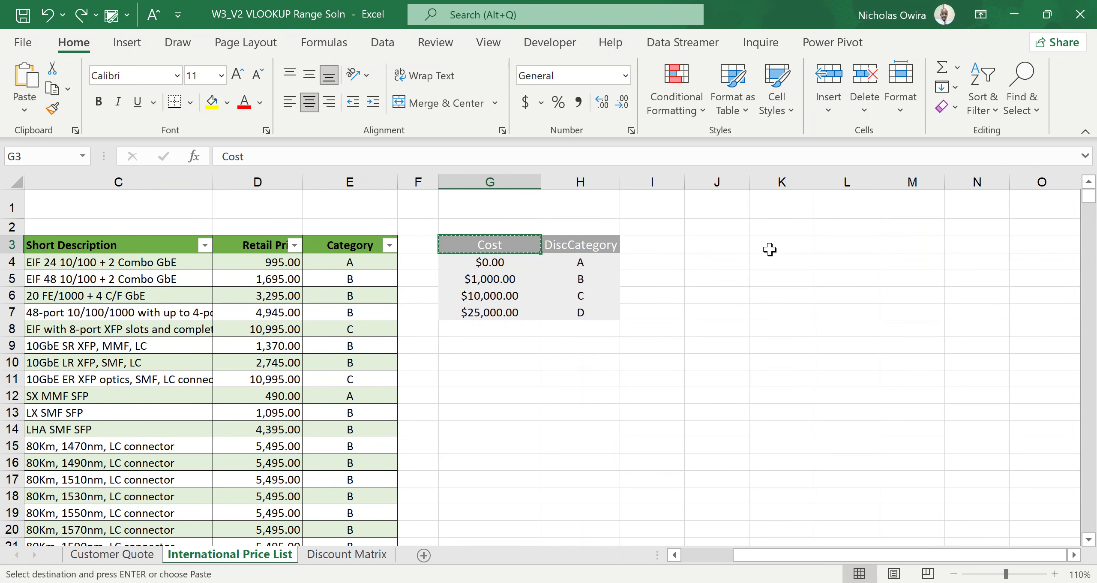
click(781, 227)
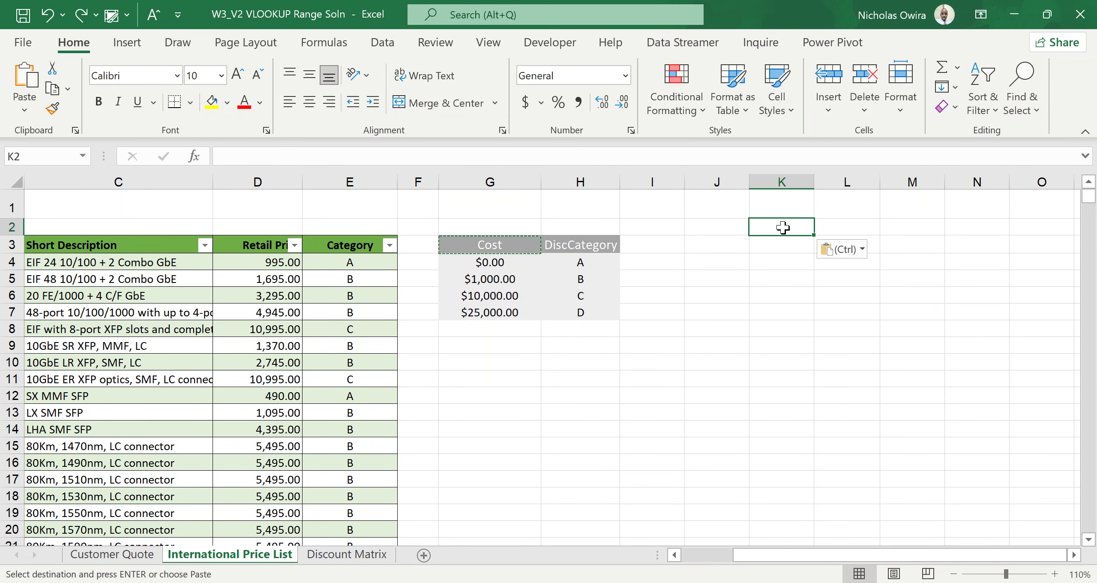
key(ctrl+v)
Copy the discount table's DiscCategory header from H3 into M2.
click(600, 245)
key(ctrl+c)
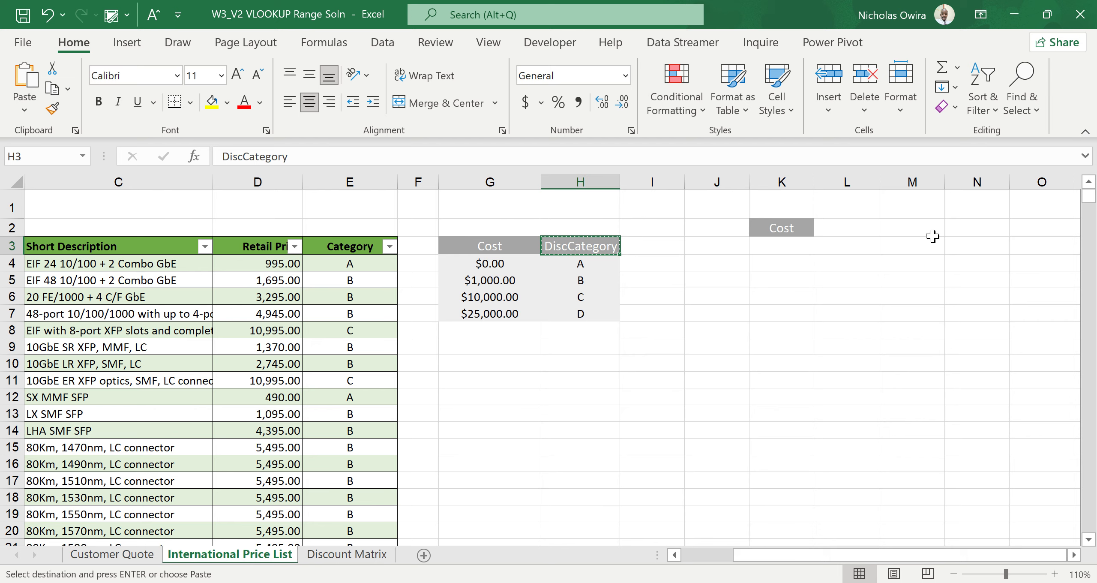
click(917, 228)
key(ctrl+v)
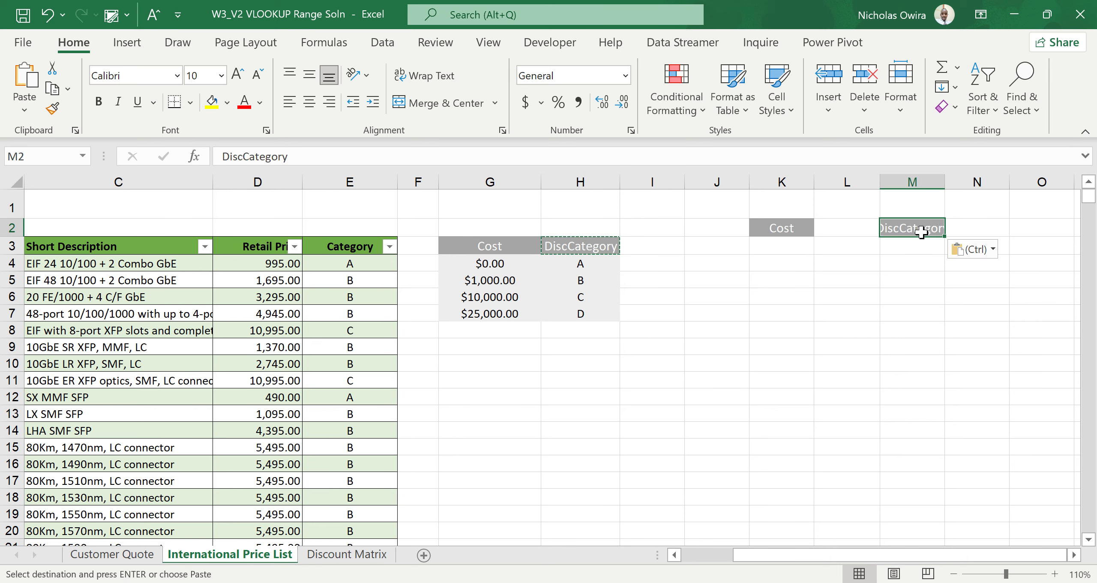
click(867, 287)
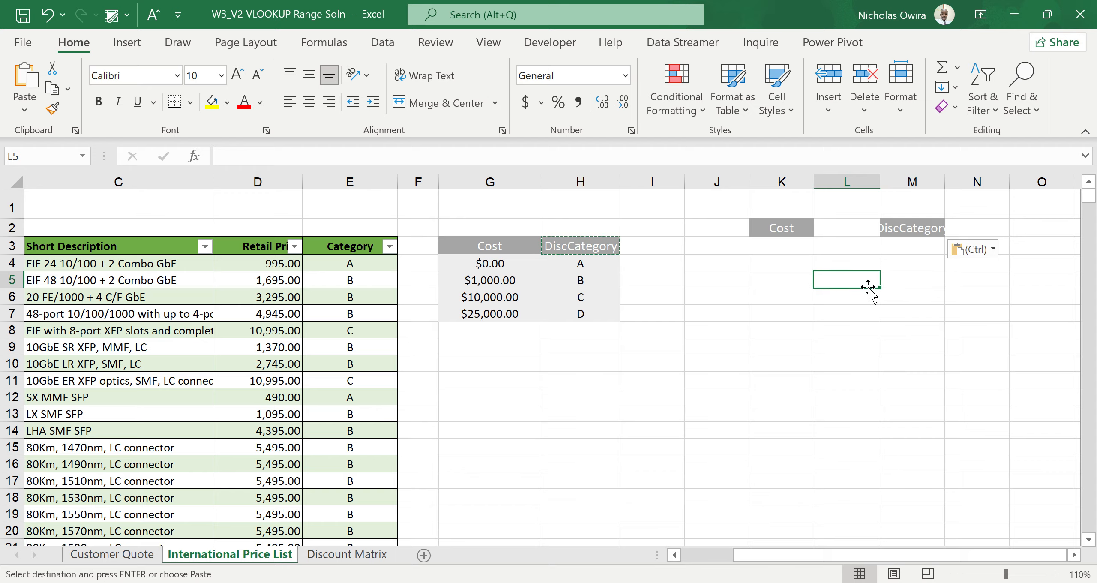
key(Escape)
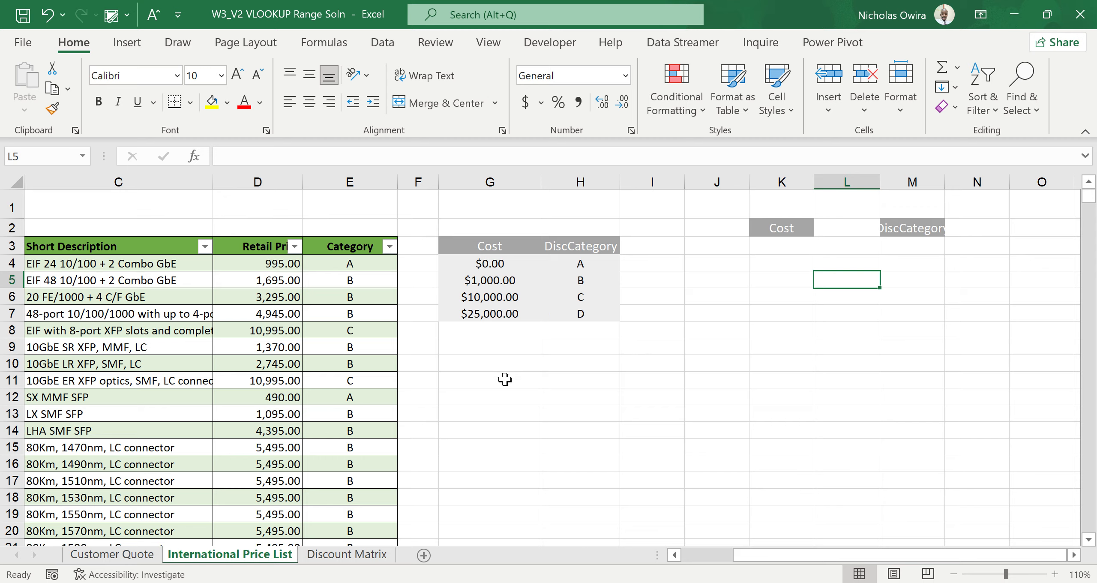
Try to find the Cost header's position in the discount table with =MATCH(K2,$G$3:$H$7) in H10.
click(563, 363)
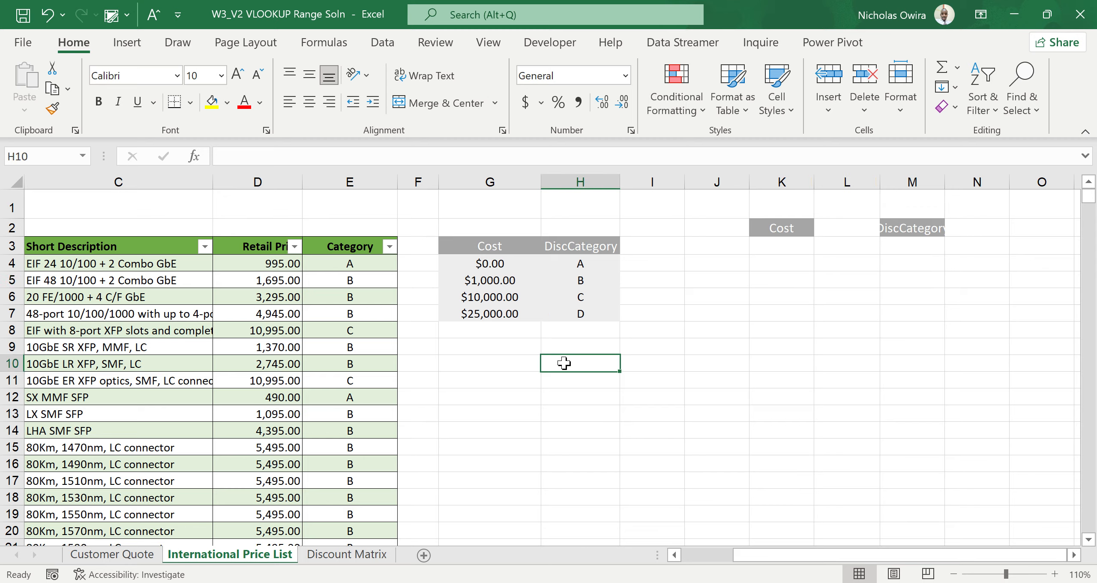
text(=MATCH)
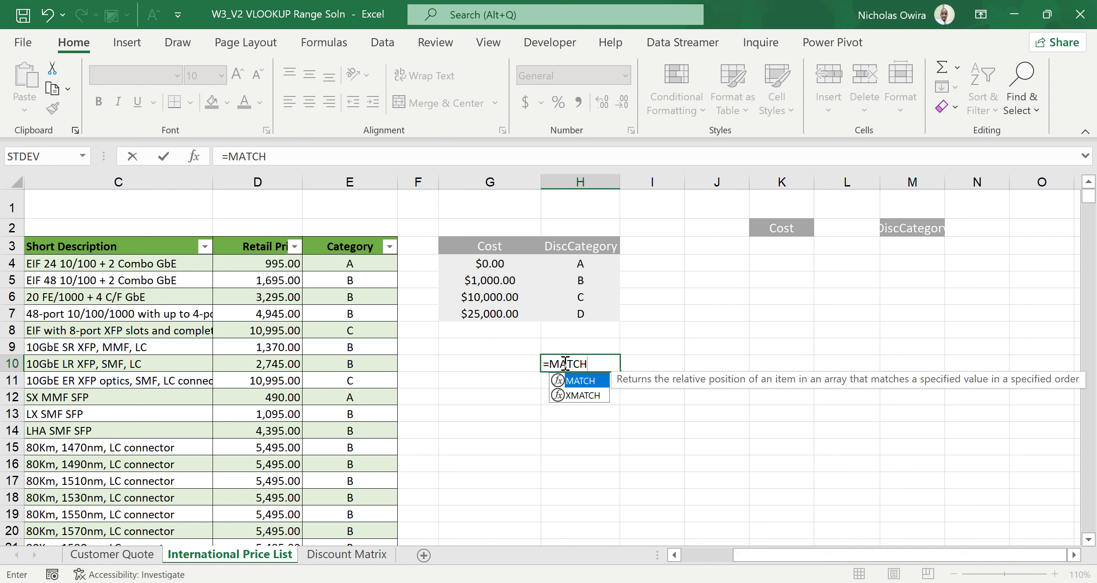
double_click(582, 381)
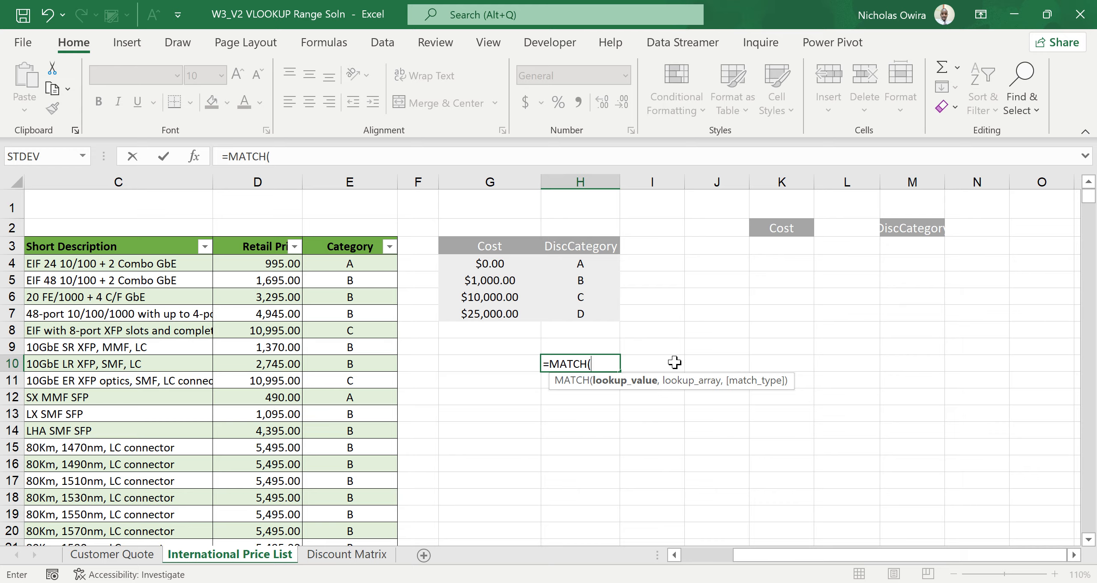
click(783, 227)
text(,)
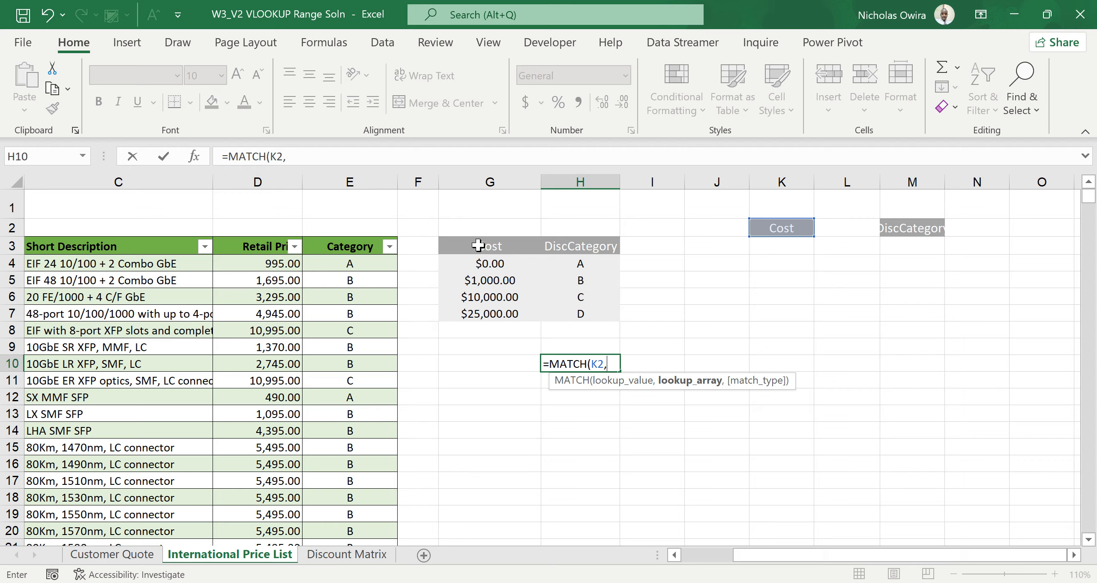
drag(478, 245, 605, 315)
key(F4)
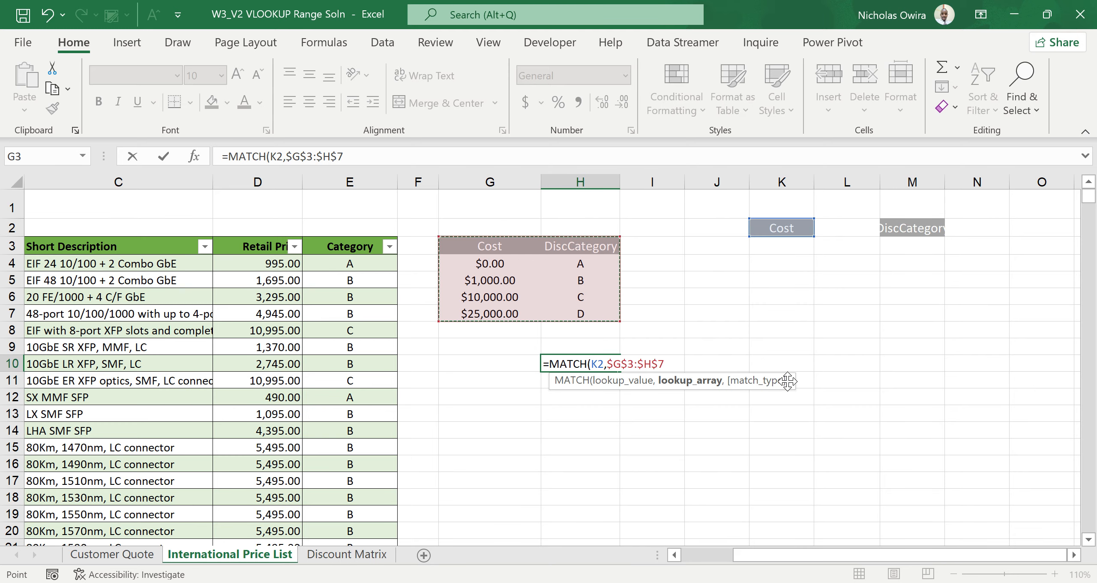
text())
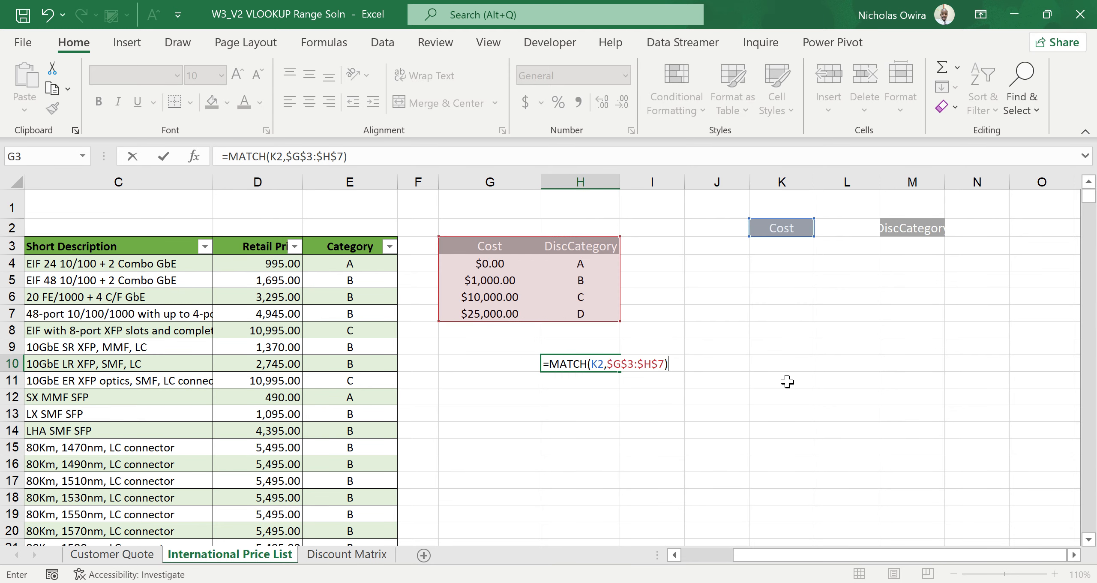
key(Return)
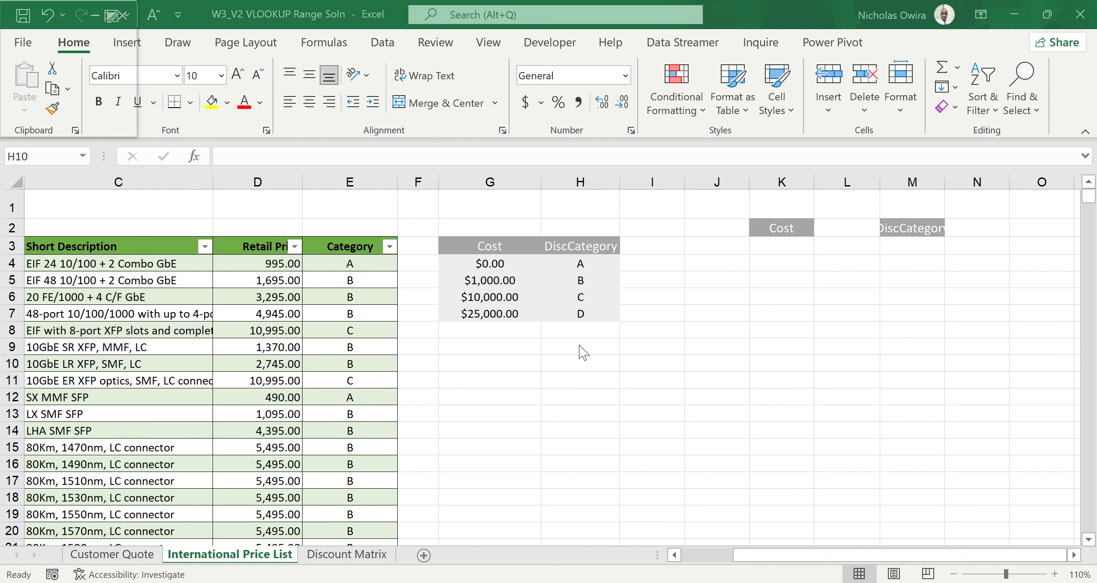
Find the DiscCategory header's position in the discount table's header row with =MATCH(M2,$G$3:$H$3) in H10.
click(567, 362)
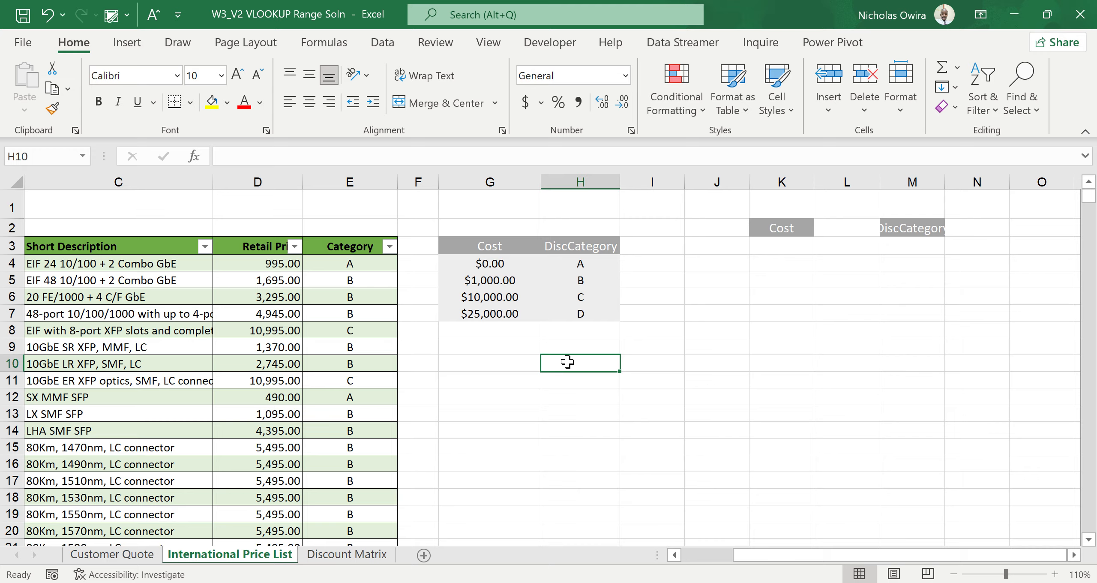
text(=)
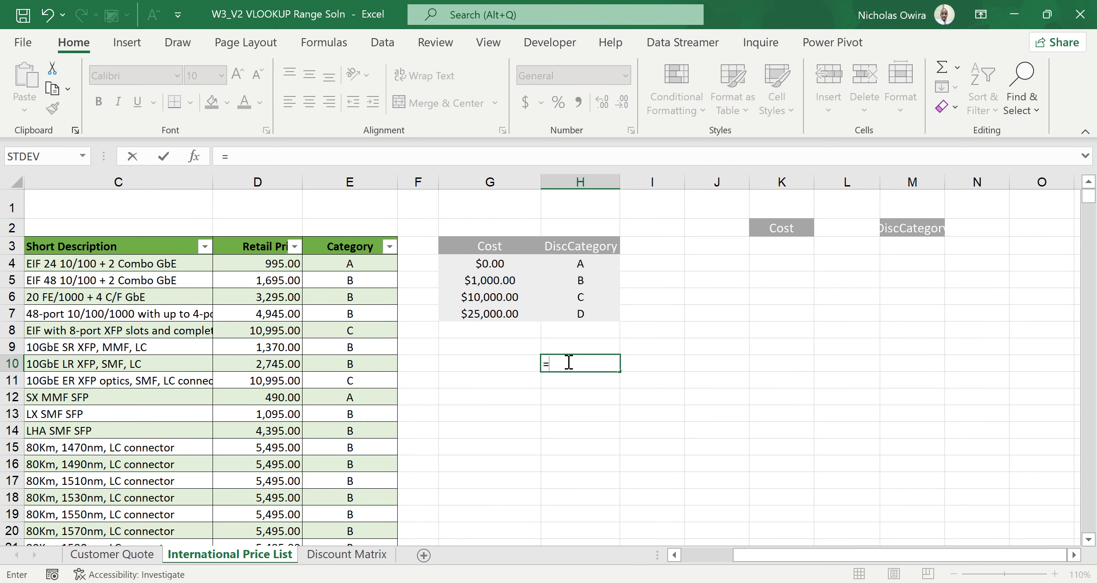
text(M)
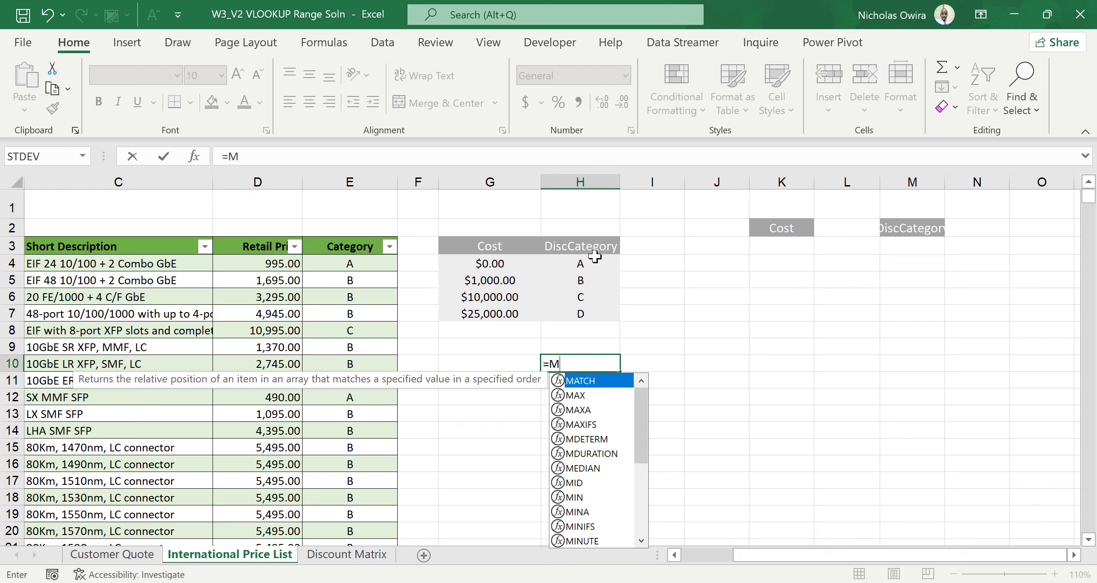
text(ATCH)
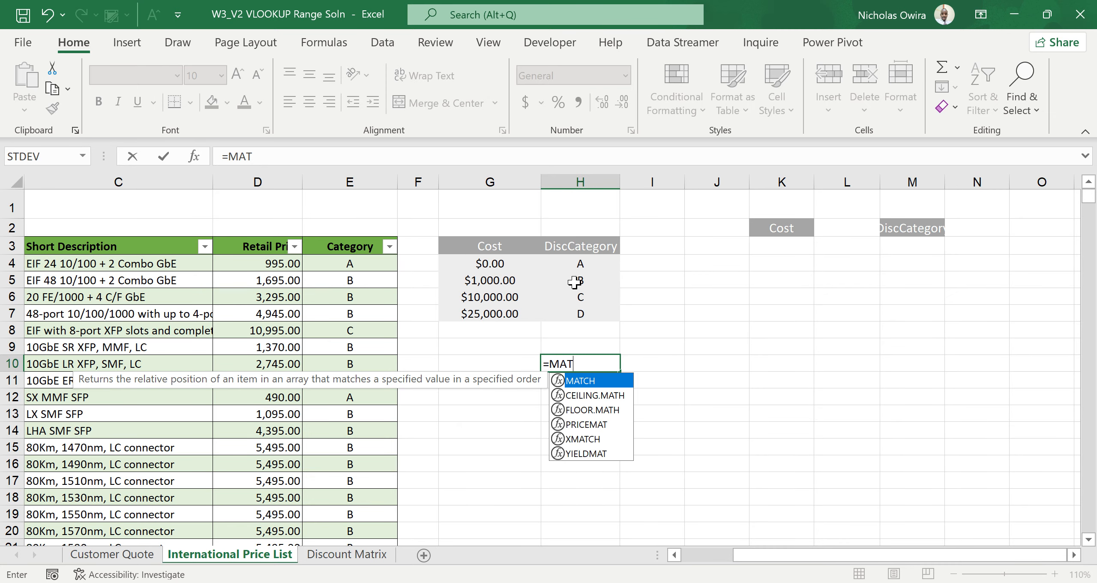
double_click(573, 382)
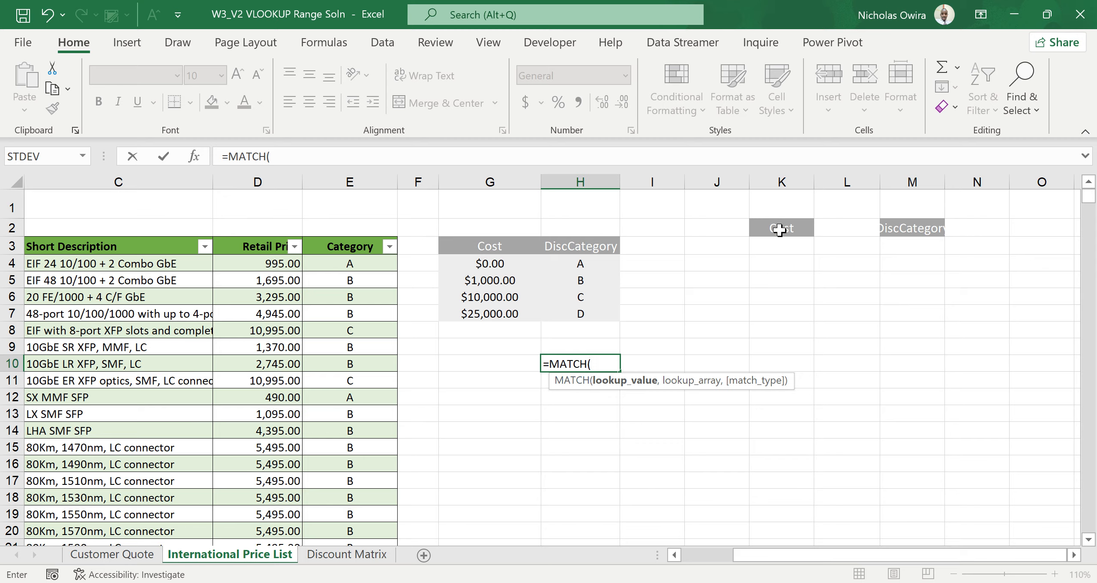
click(902, 229)
text(,)
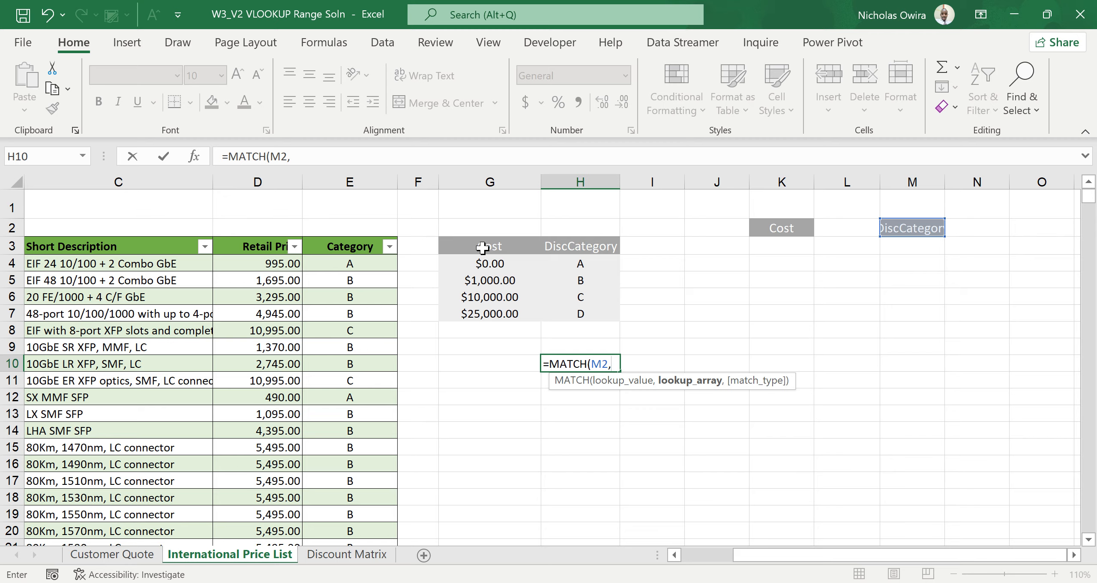
drag(482, 247, 584, 247)
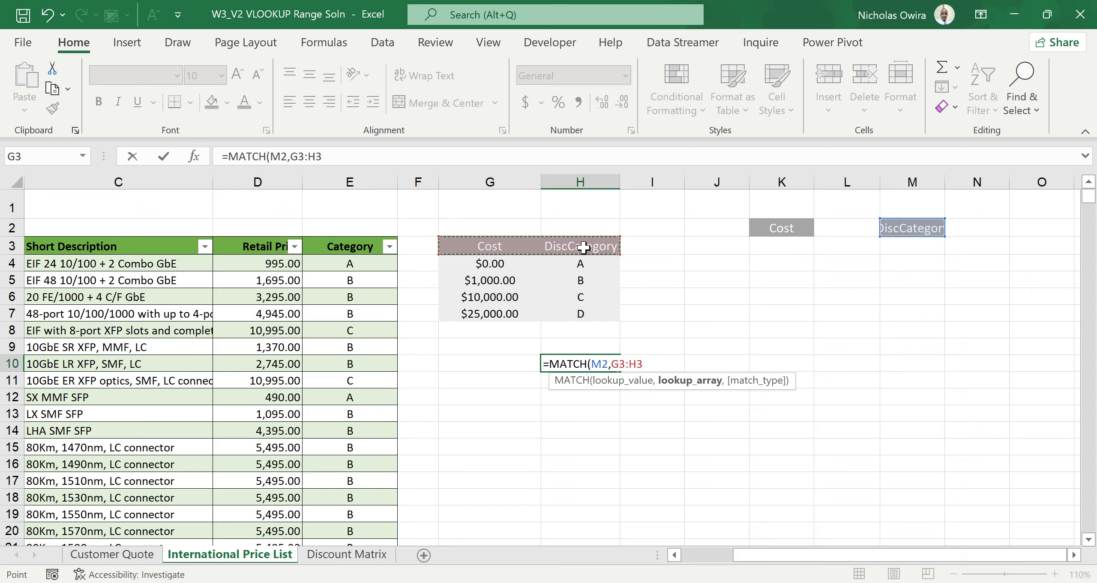
key(F4)
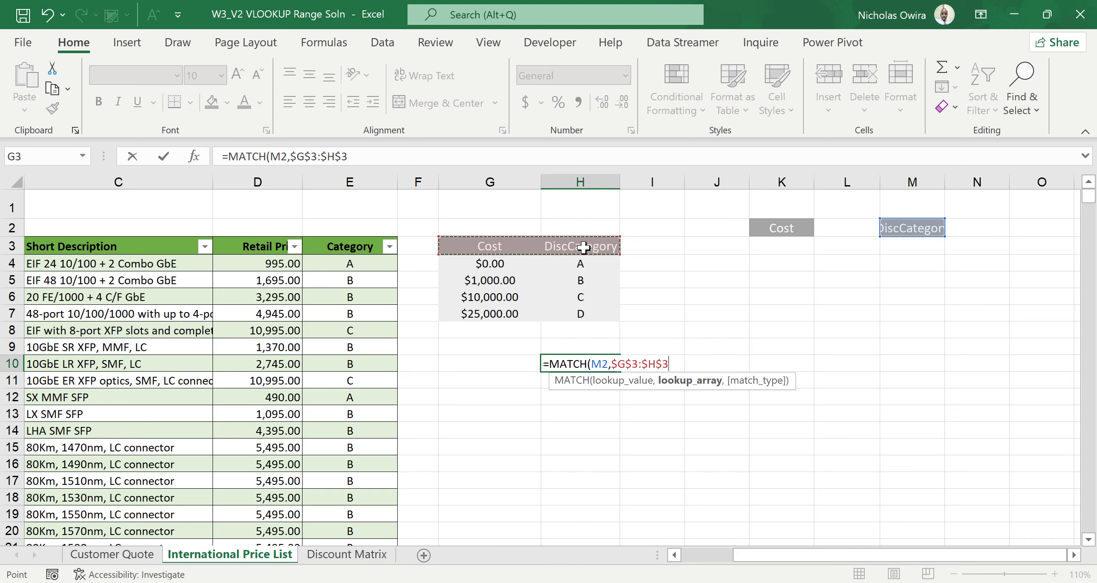
text())
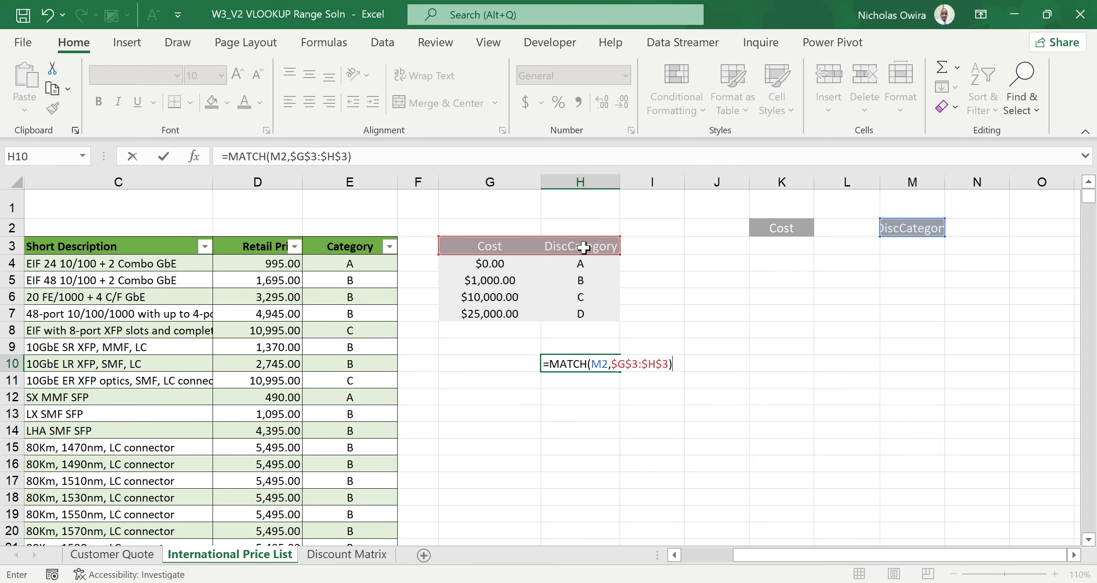
key(Return)
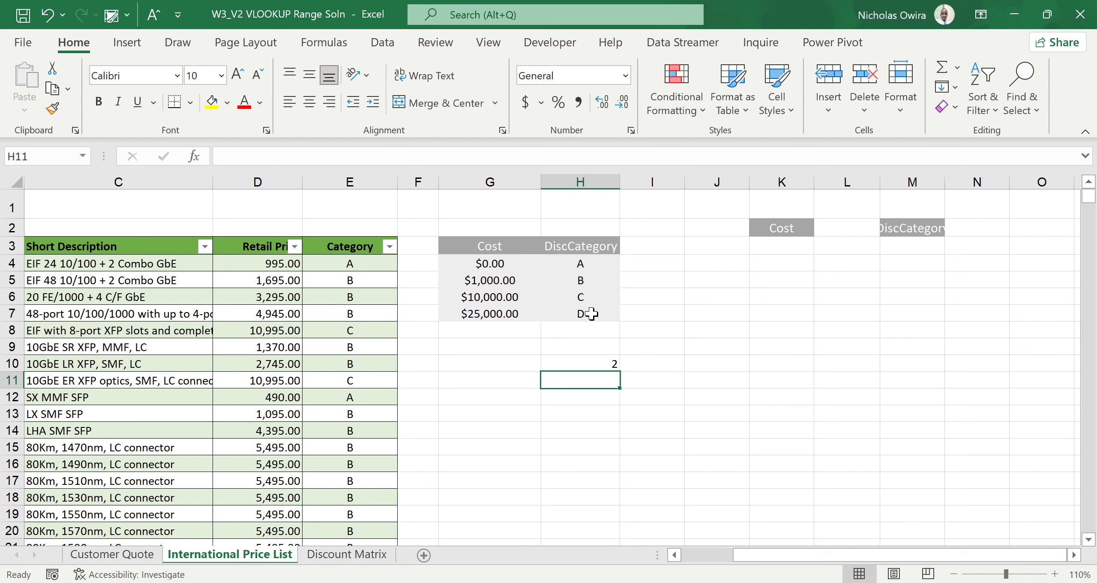
Change the lookup value of the MATCH formula in H10 to the Cost header in K2, and clear the formula from the cell.
double_click(586, 362)
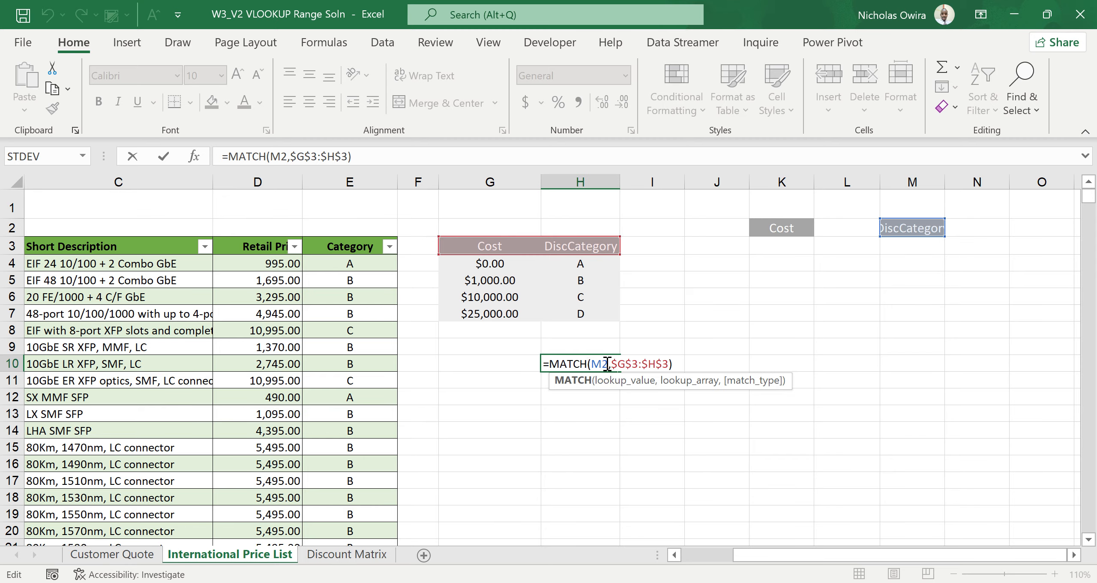
click(608, 363)
key(BackSpace)
key(BackSpace)
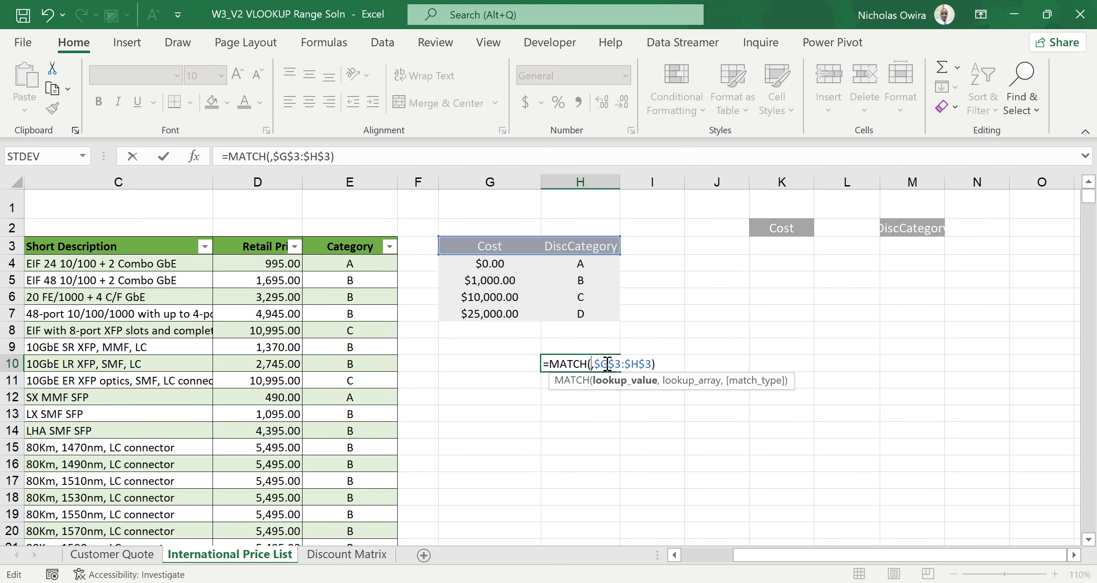
click(788, 224)
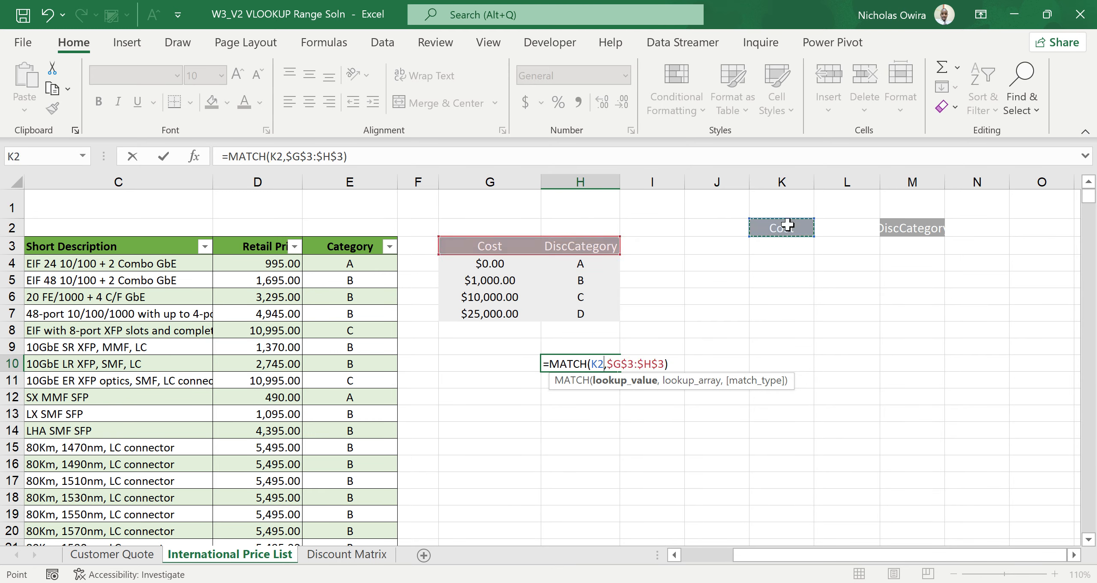
key(Return)
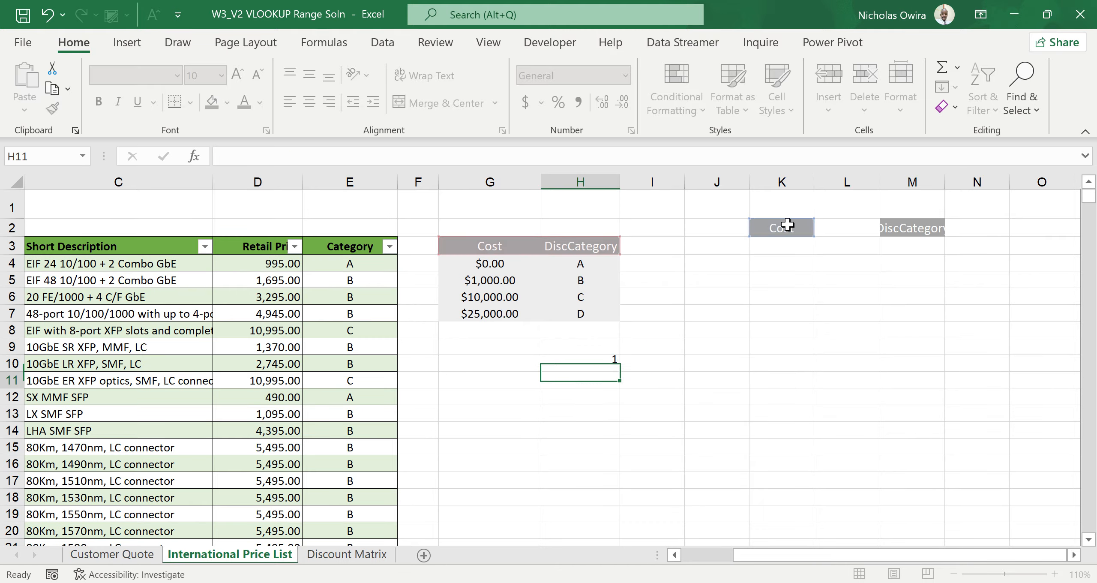
click(591, 364)
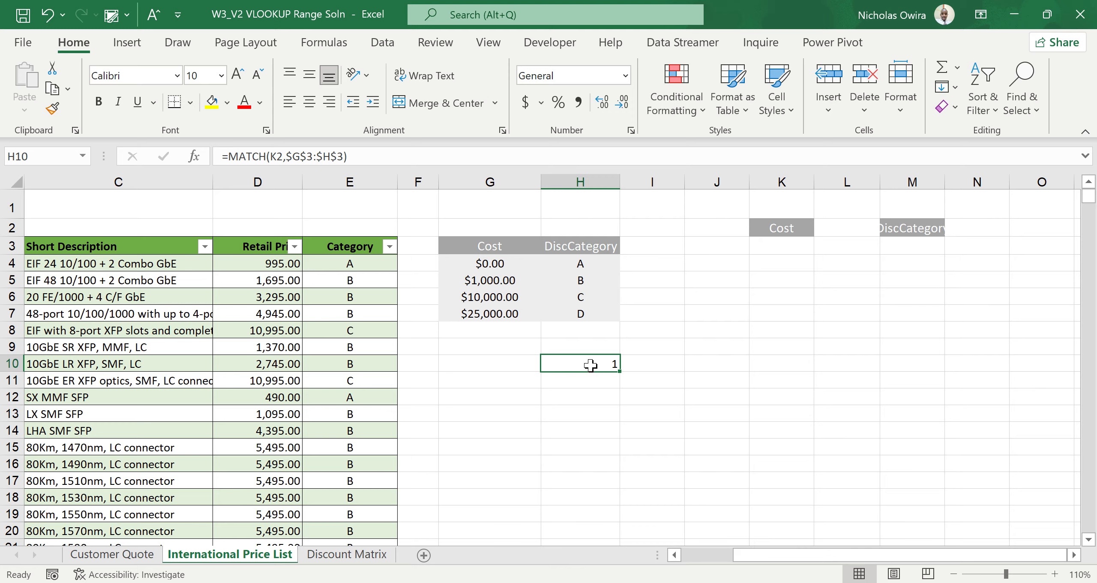
key(Delete)
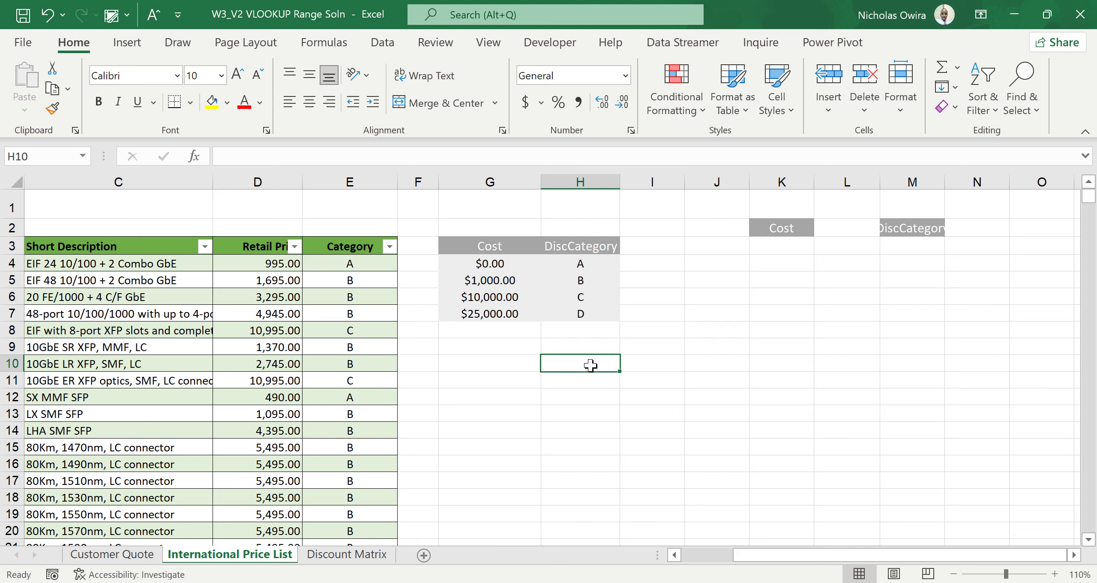
text(=INDEX)
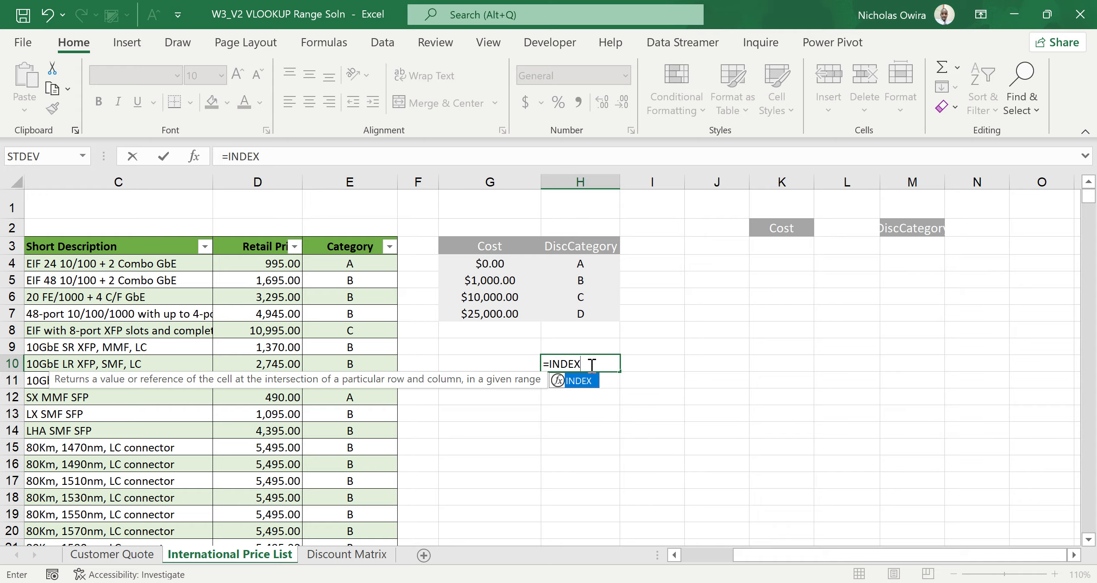
key(BackSpace)
key(BackSpace)
key(BackSpace)
key(BackSpace)
key(BackSpace)
key(BackSpace)
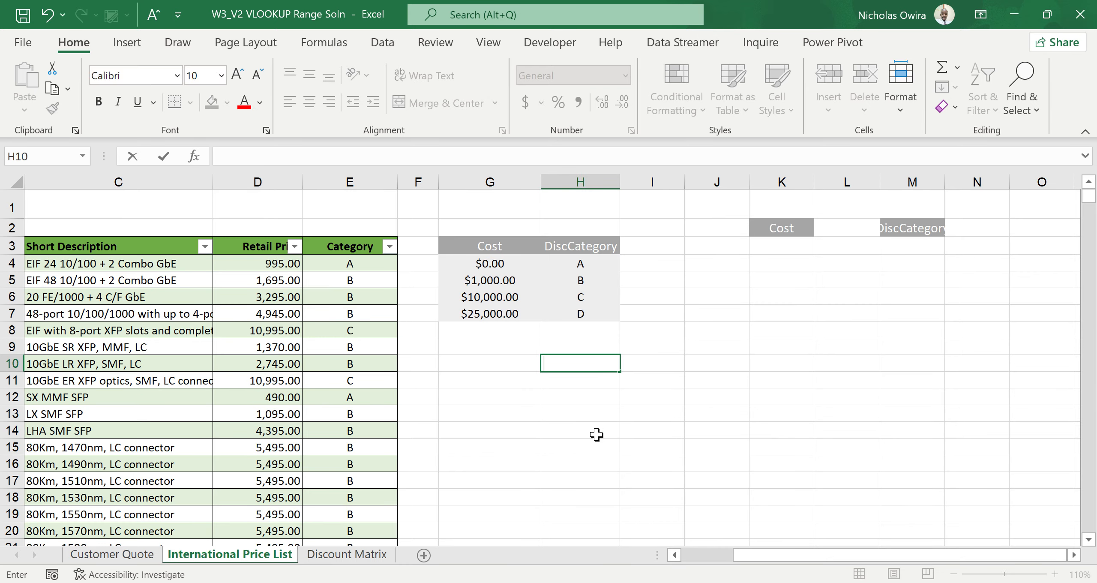
click(596, 433)
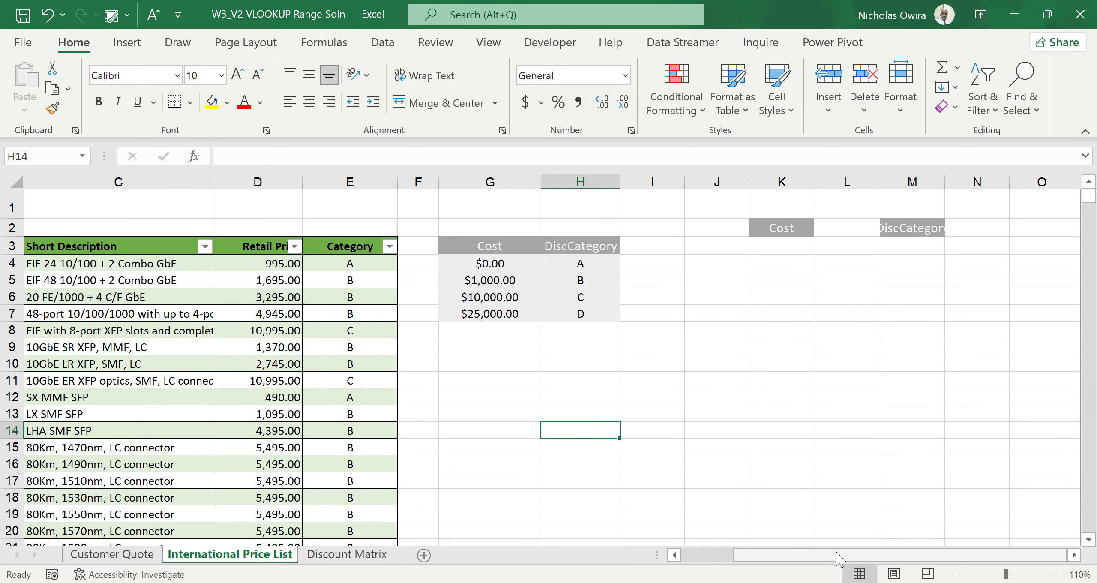
mouse_move(837, 558)
mouse_down()
mouse_move(802, 558)
mouse_move(838, 559)
mouse_up()
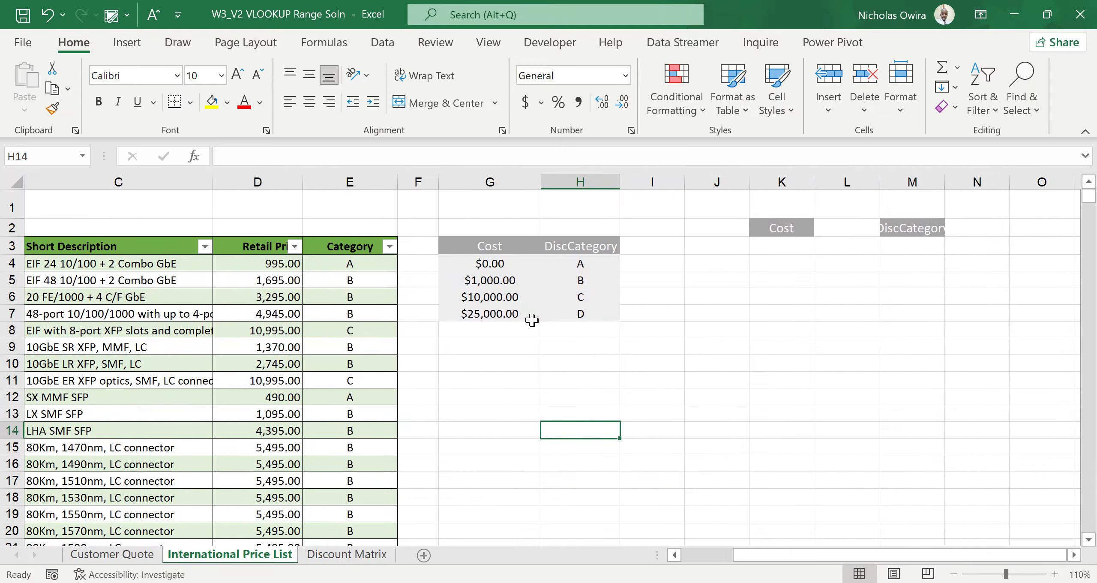
Clear the XLOOKUP formulas from the whole Category column, from E4 down to the last table row.
click(369, 266)
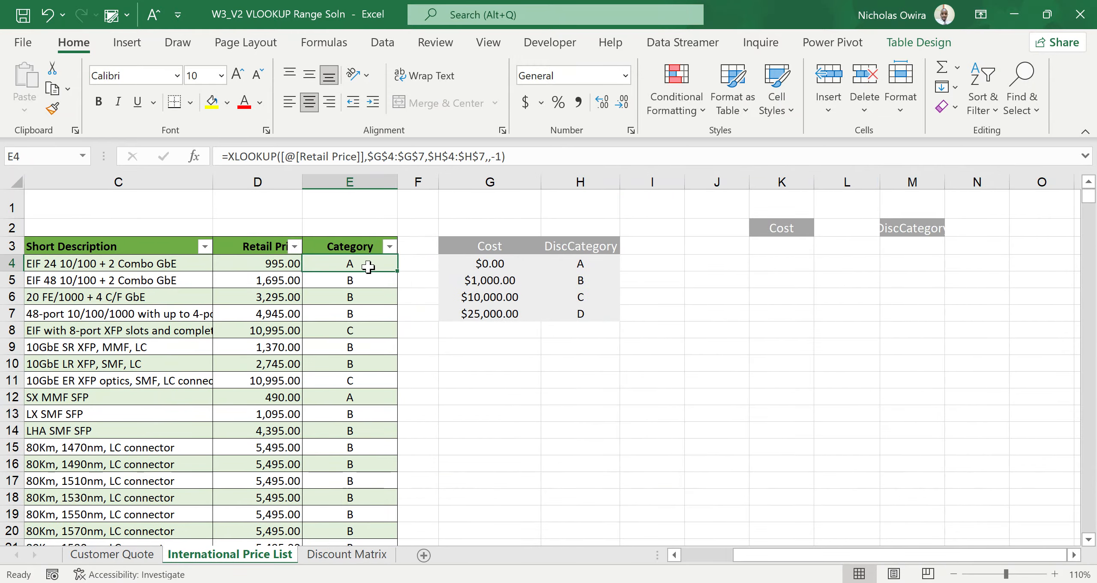
key(ctrl+shift+Down)
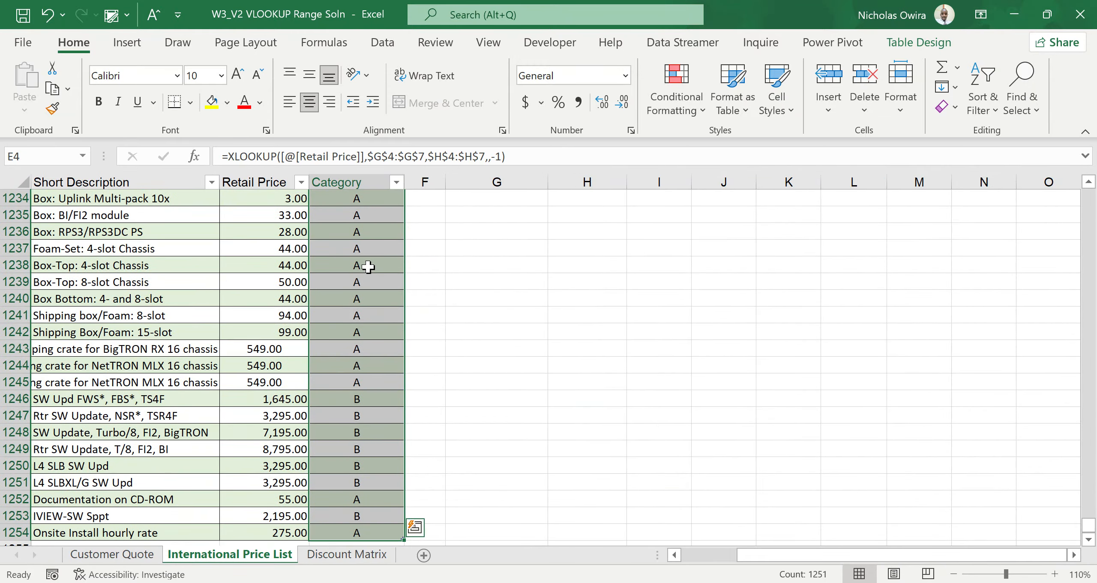
key(Delete)
Begin an INDEX formula in E4 with the discount table $G$4:$H$7 as its array.
click(362, 266)
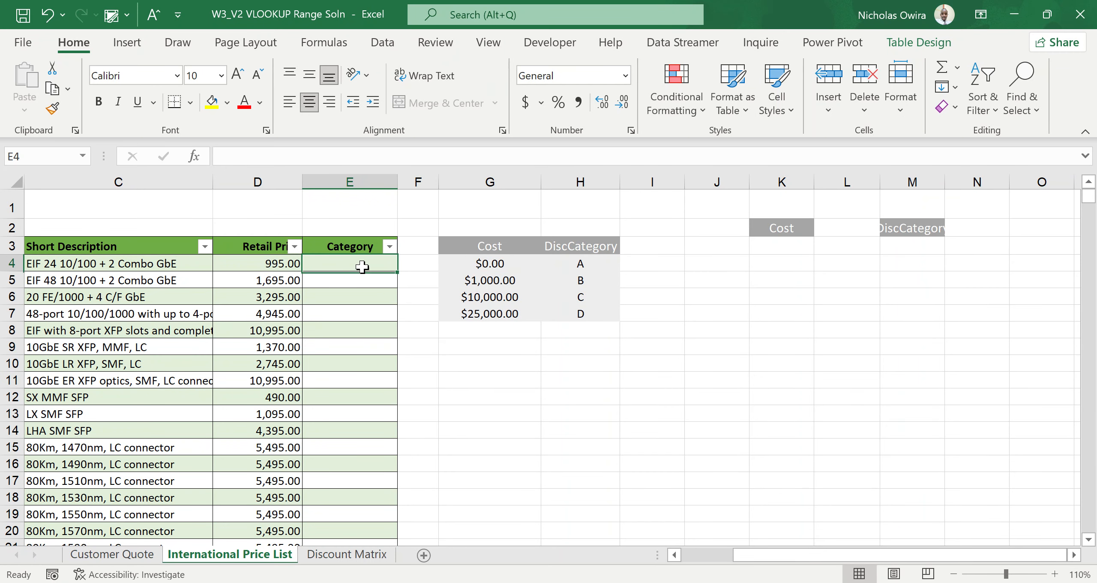
text(=)
text(INDEX)
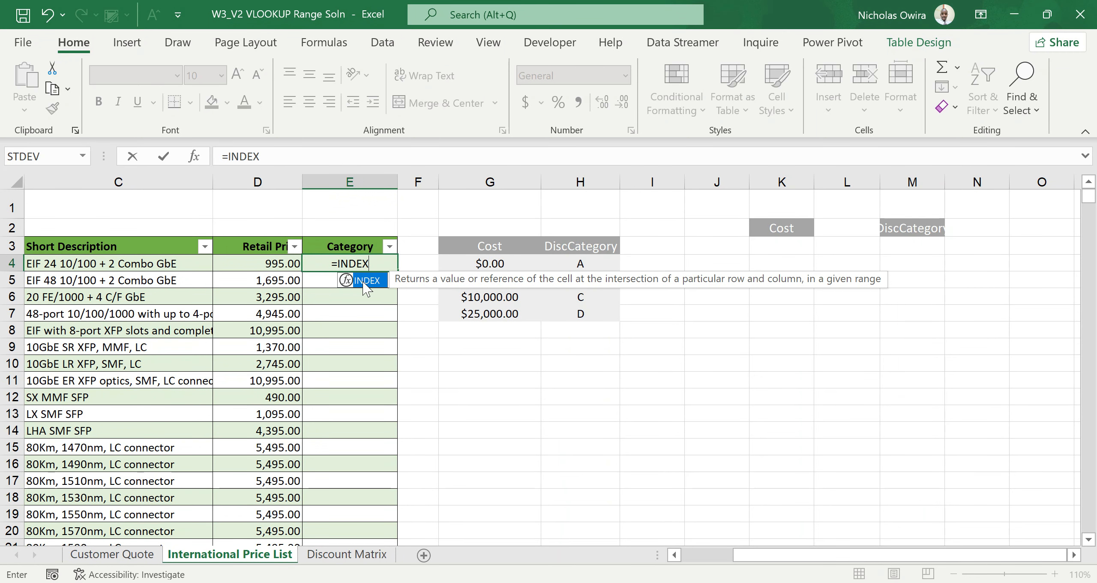
text(()
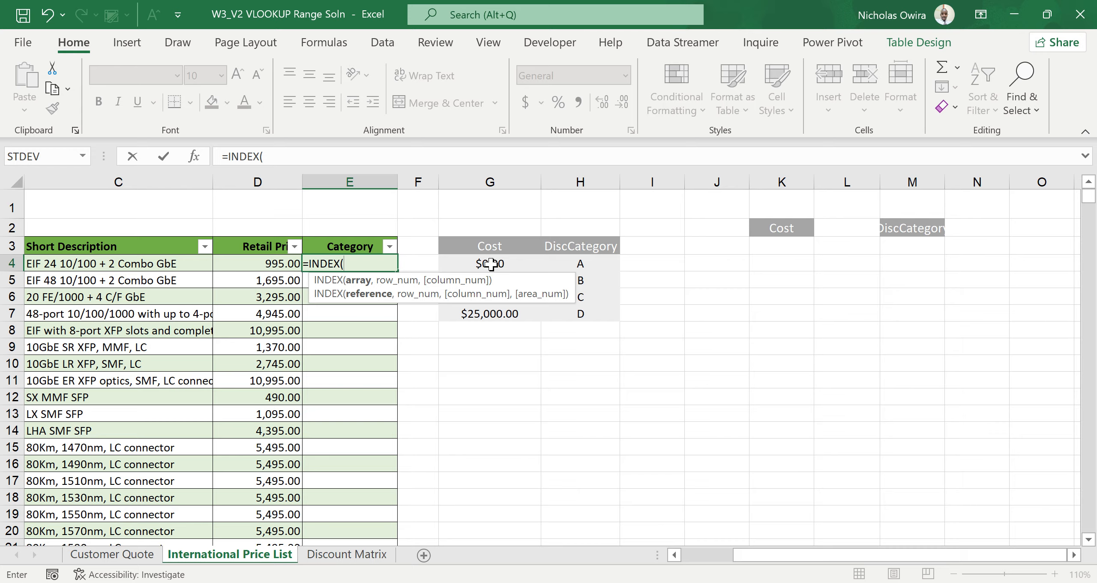
drag(491, 263, 569, 309)
key(F4)
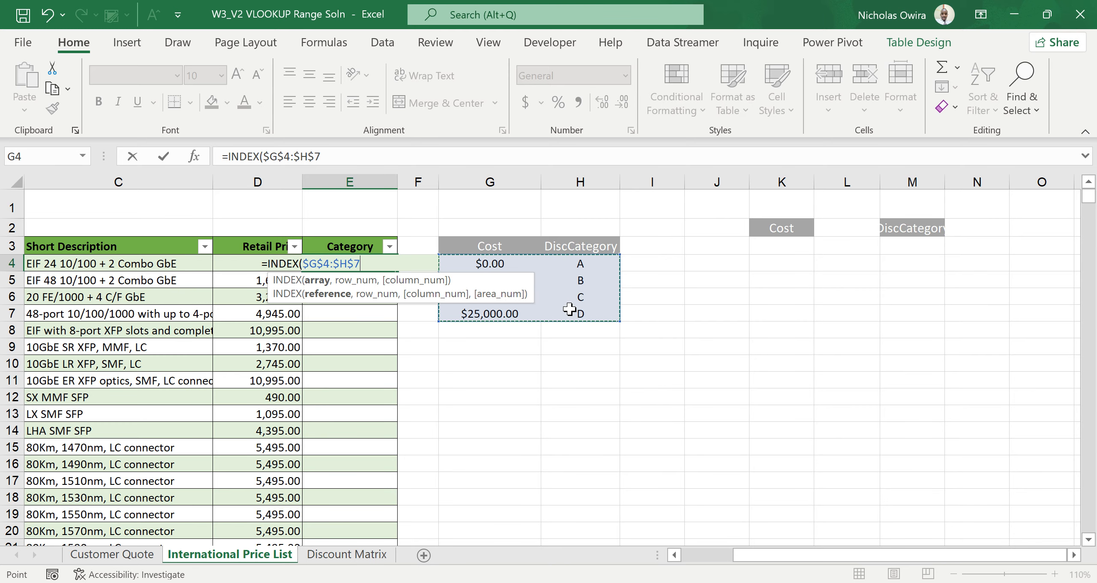
text(,)
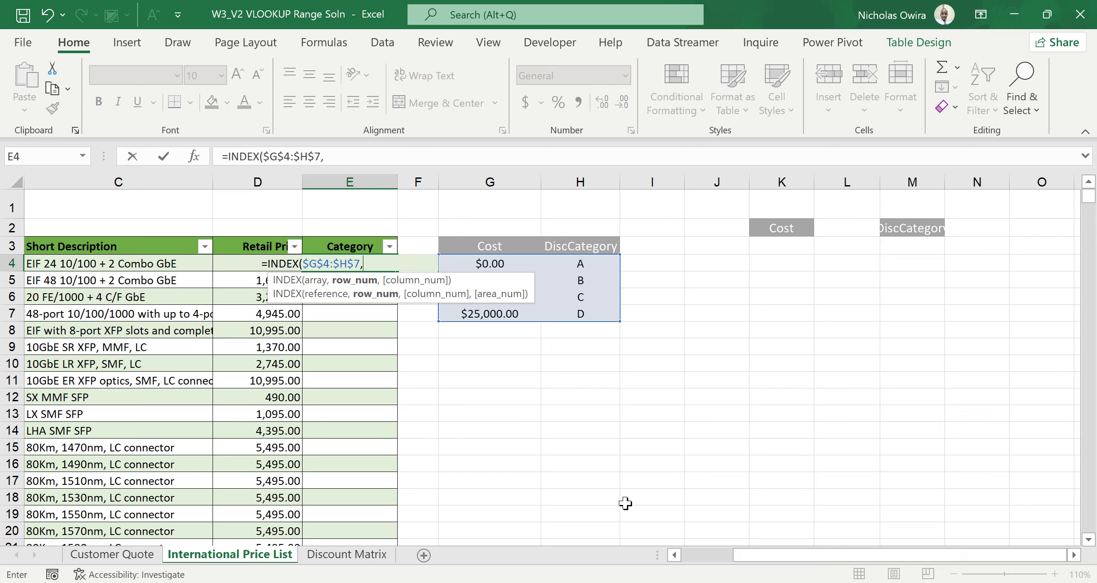
Nest a MATCH function as the INDEX row number, with the row's Retail Price in D4 as its lookup value.
click(696, 549)
text(MATCH)
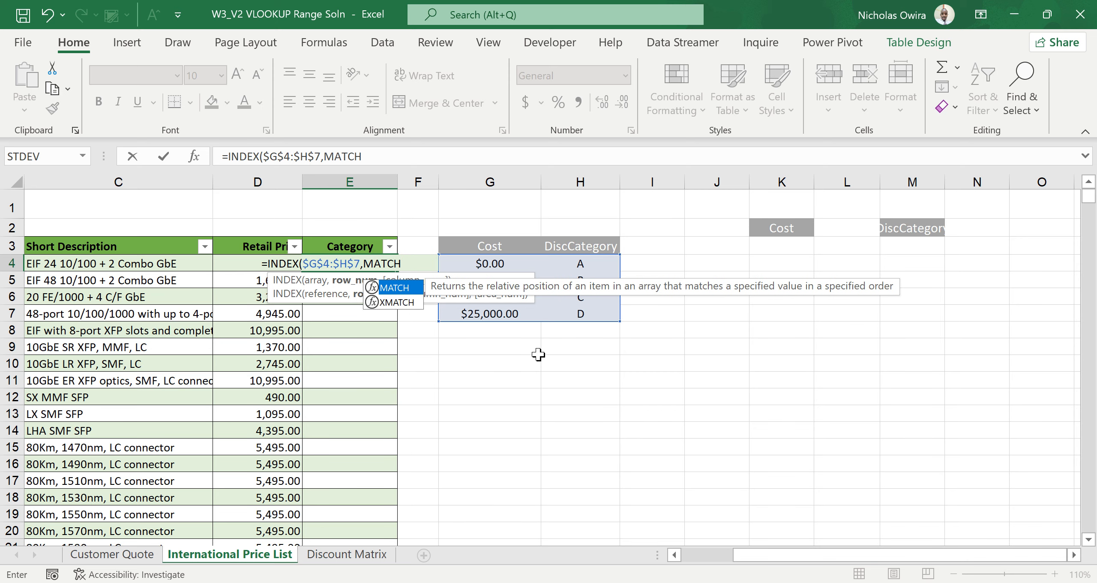
double_click(412, 290)
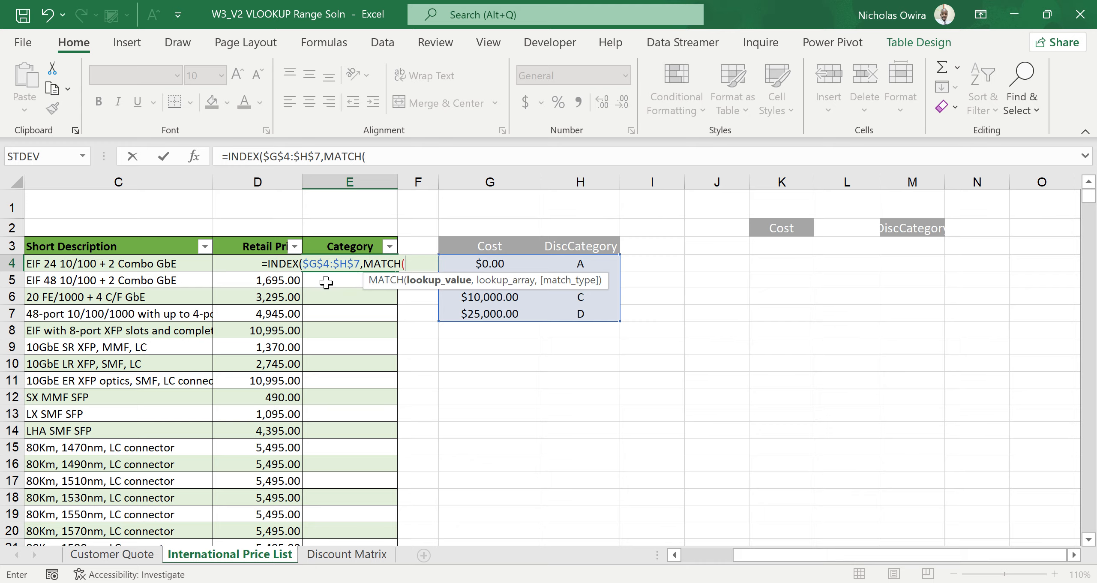
click(235, 260)
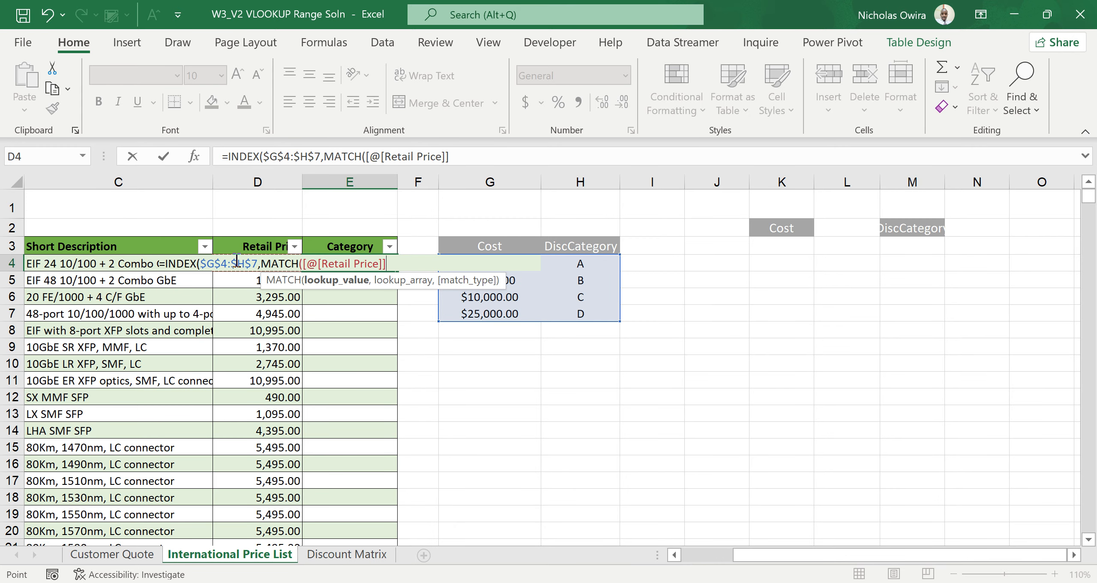
text(,)
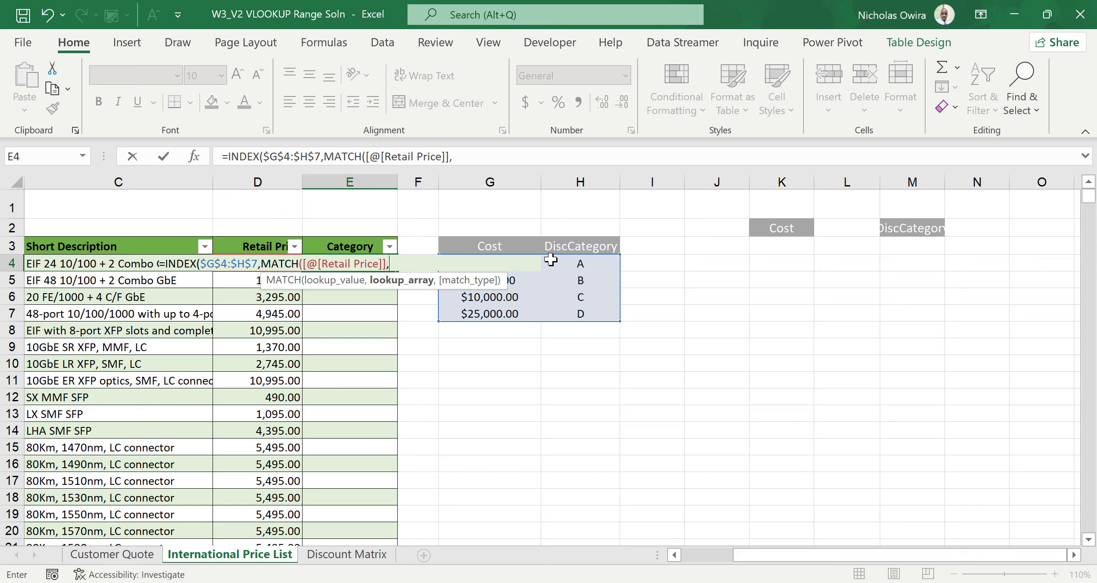
Set the lookup array of the nested MATCH in E4 to the Cost values as the absolute range $G$4:$G$7.
drag(550, 259, 557, 306)
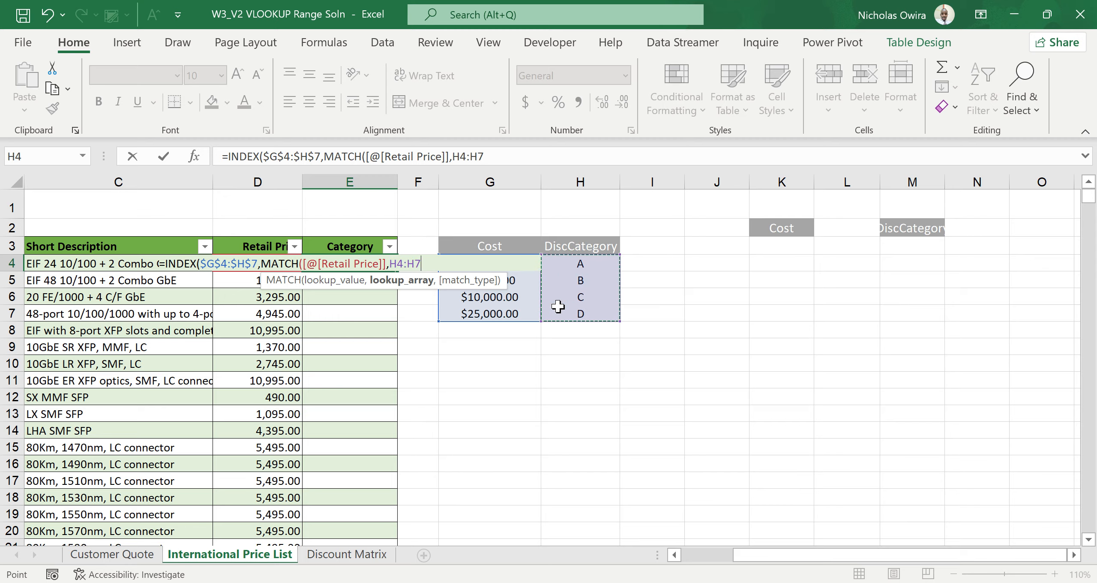
click(399, 262)
key(BackSpace)
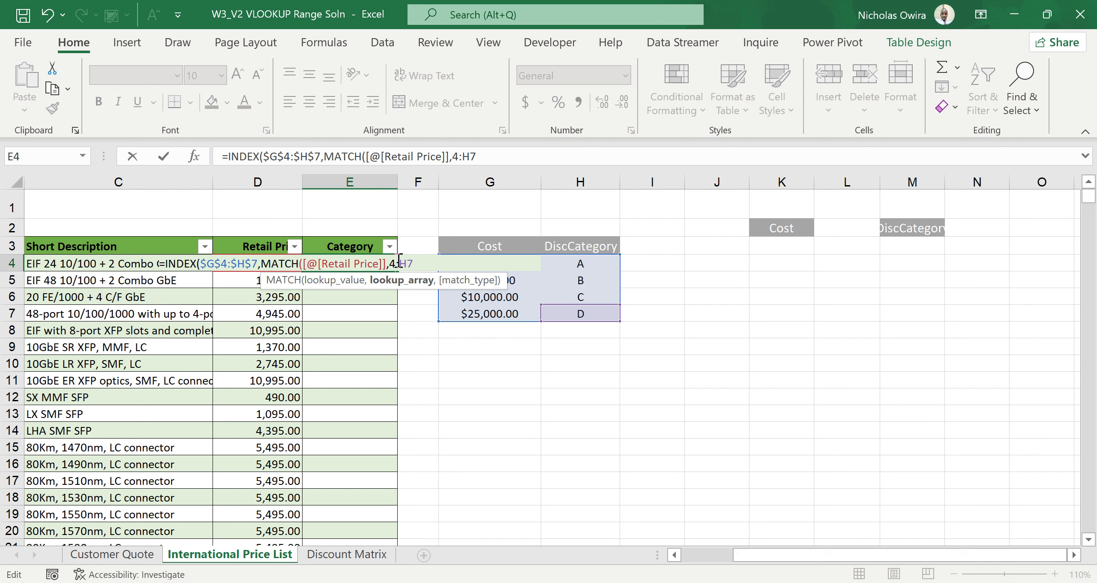
text(G)
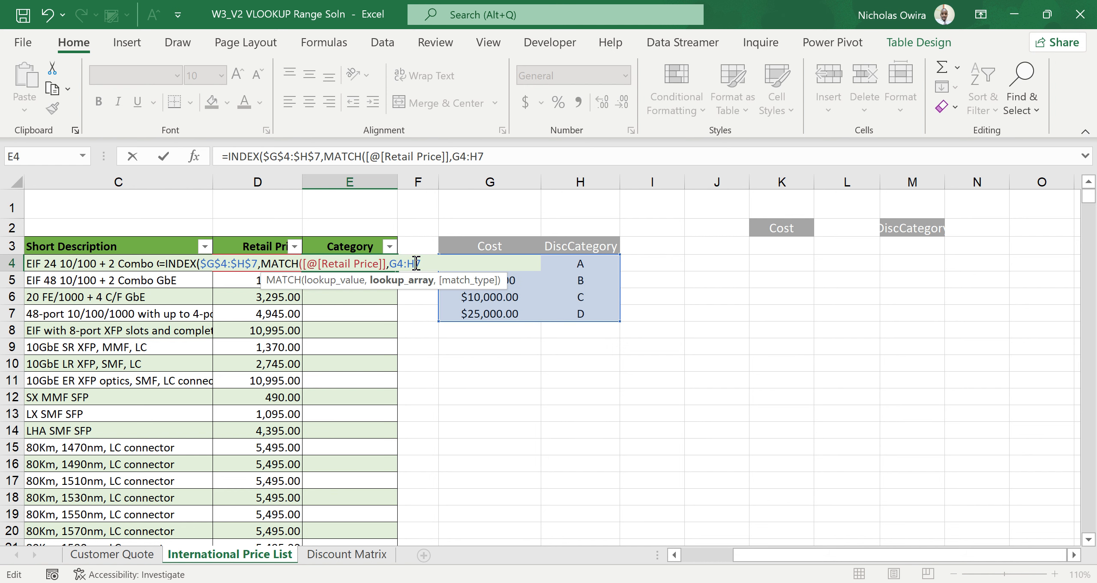
key(BackSpace)
text(G)
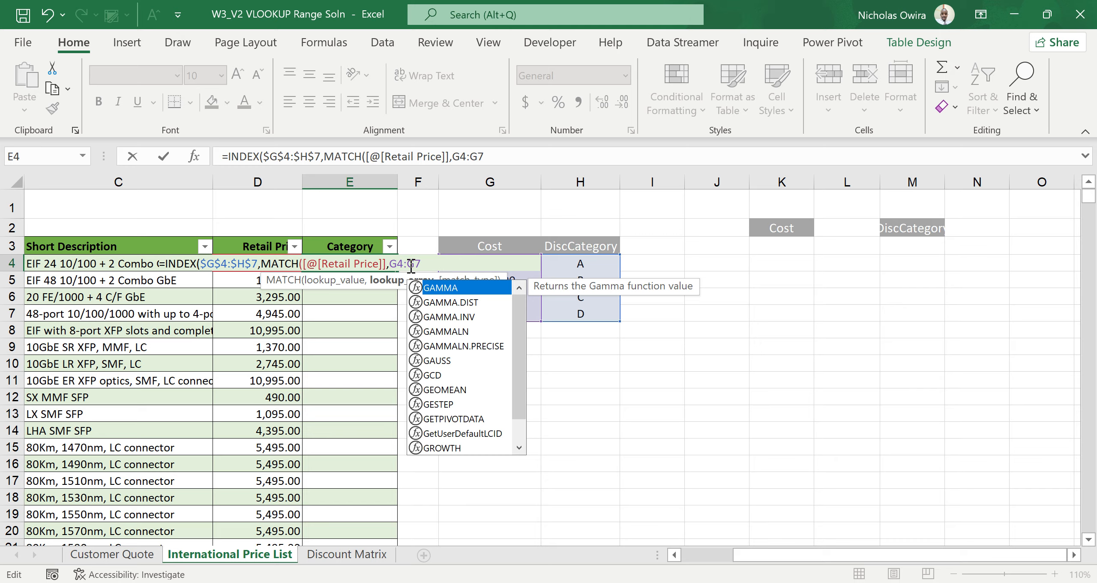
click(421, 262)
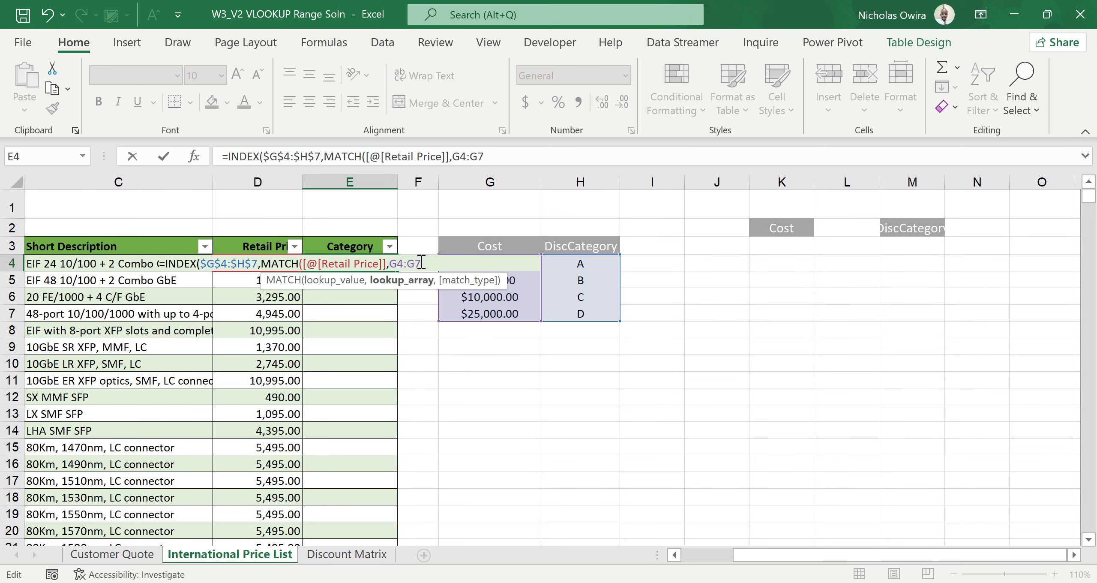
drag(421, 263, 390, 262)
key(F4)
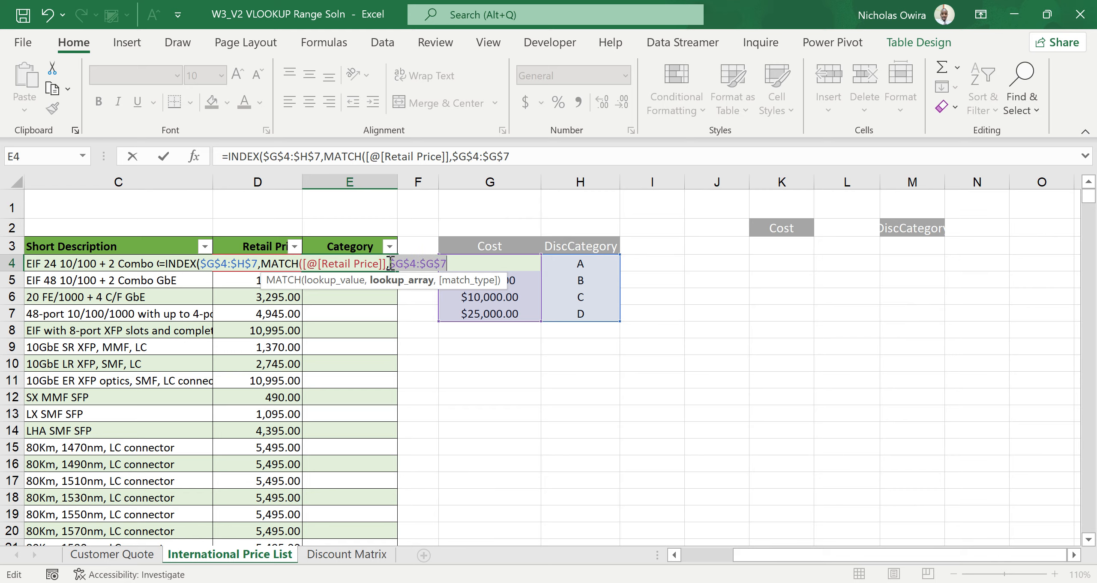
key(Right)
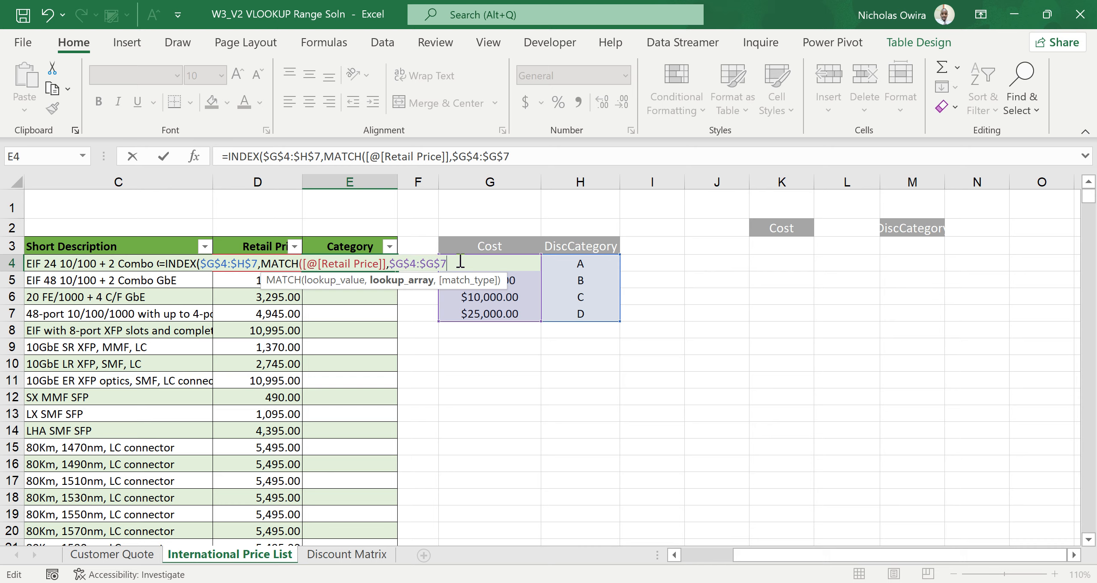
Give the row-number MATCH the match type 1 - Less than and close it, ready for the INDEX column number.
text(,)
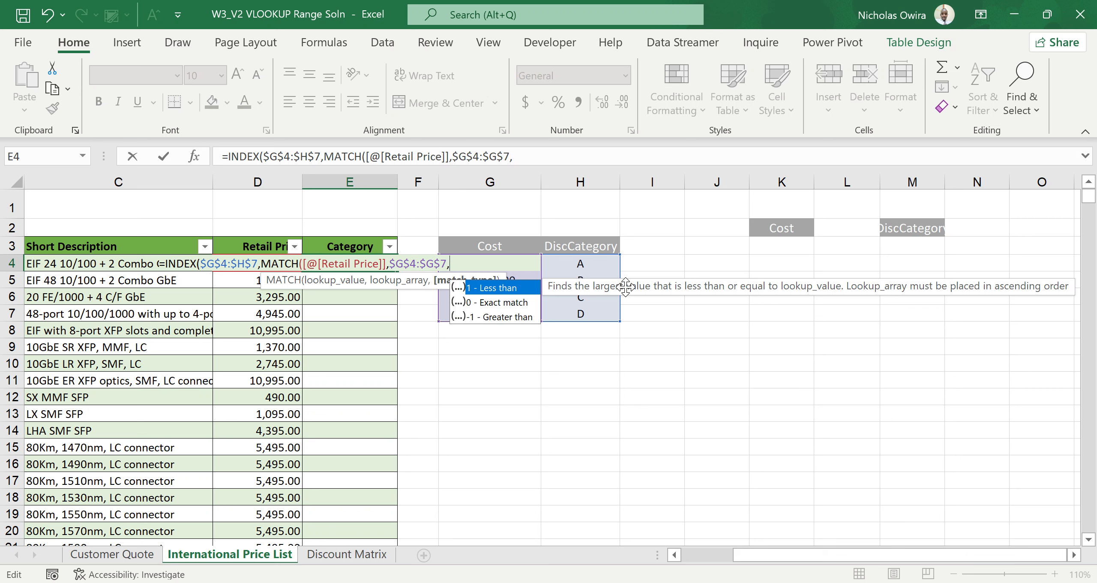
double_click(513, 288)
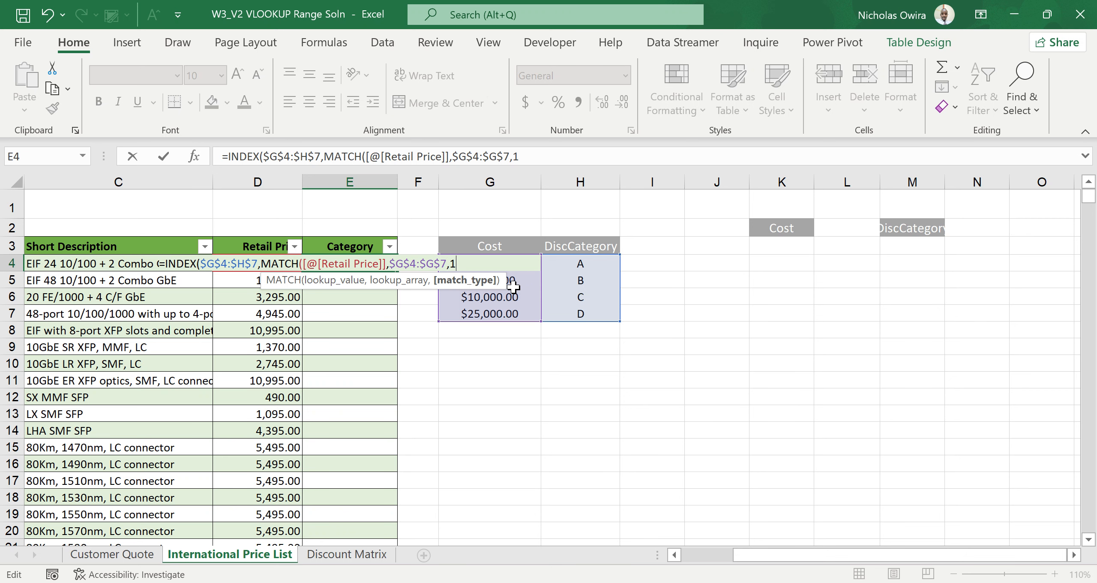
text(),)
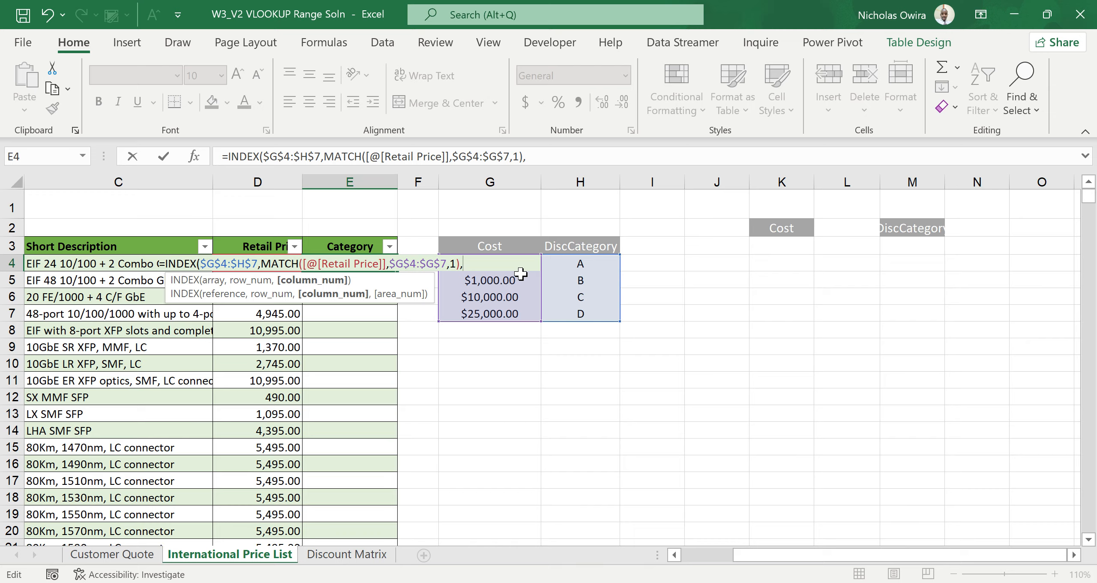
Nest a second MATCH as the INDEX column number, with the DiscCategory header in M2 as its lookup value.
text(MAT)
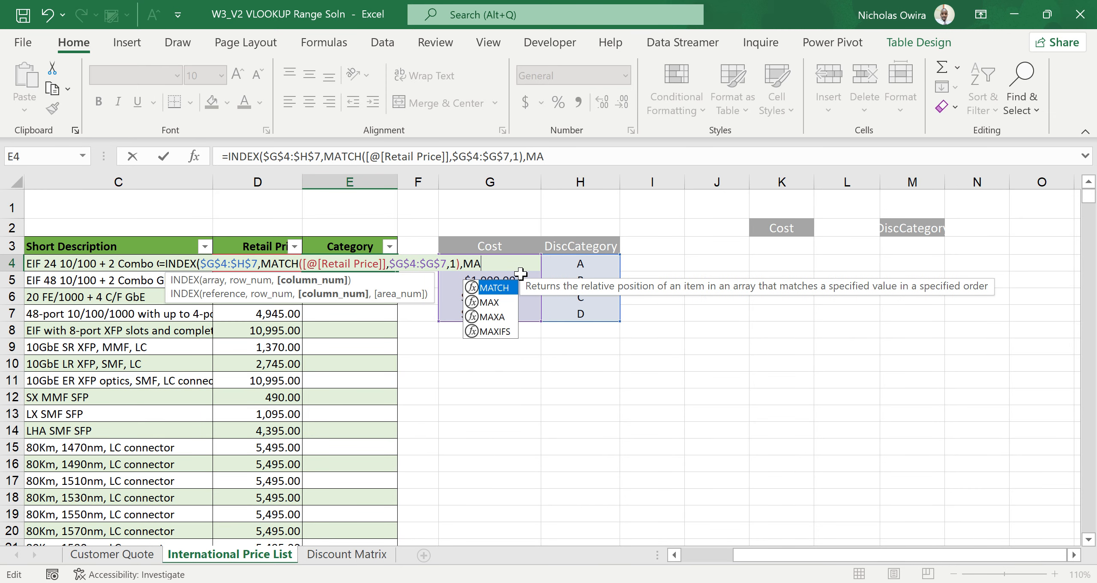
text(CH)
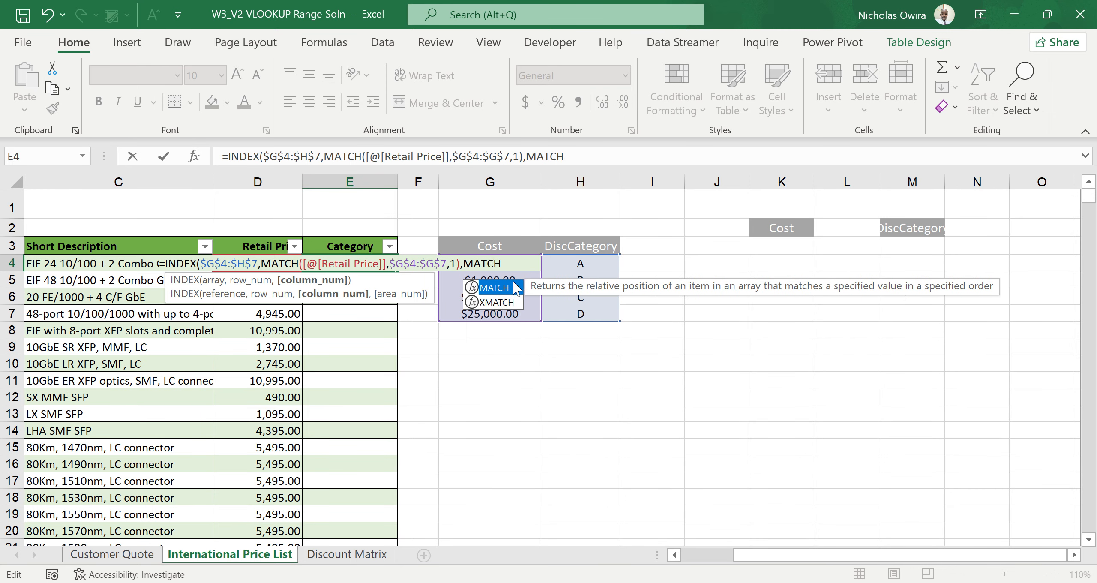
double_click(494, 288)
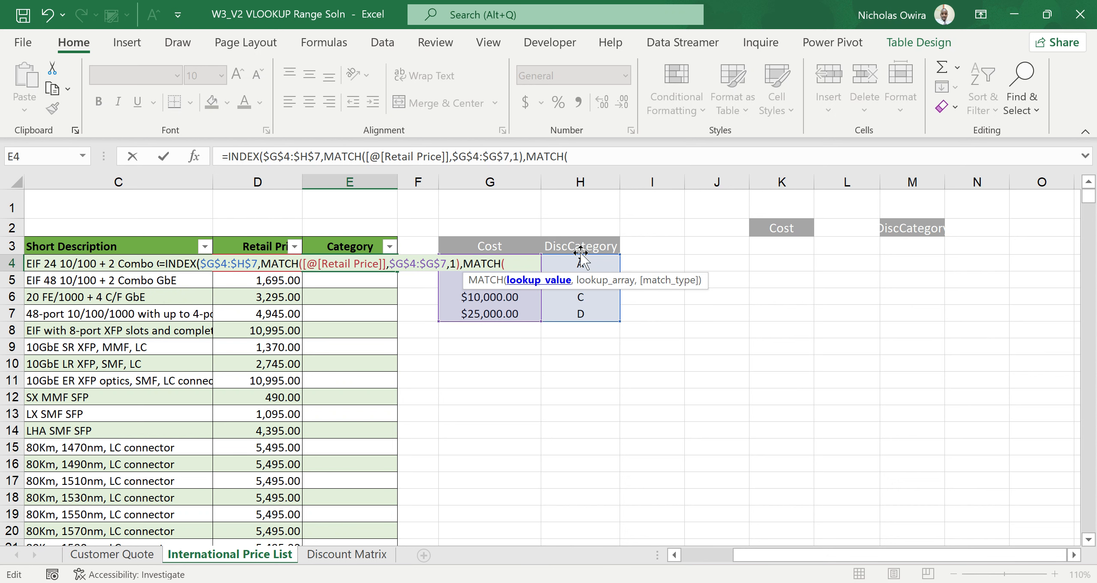
click(921, 229)
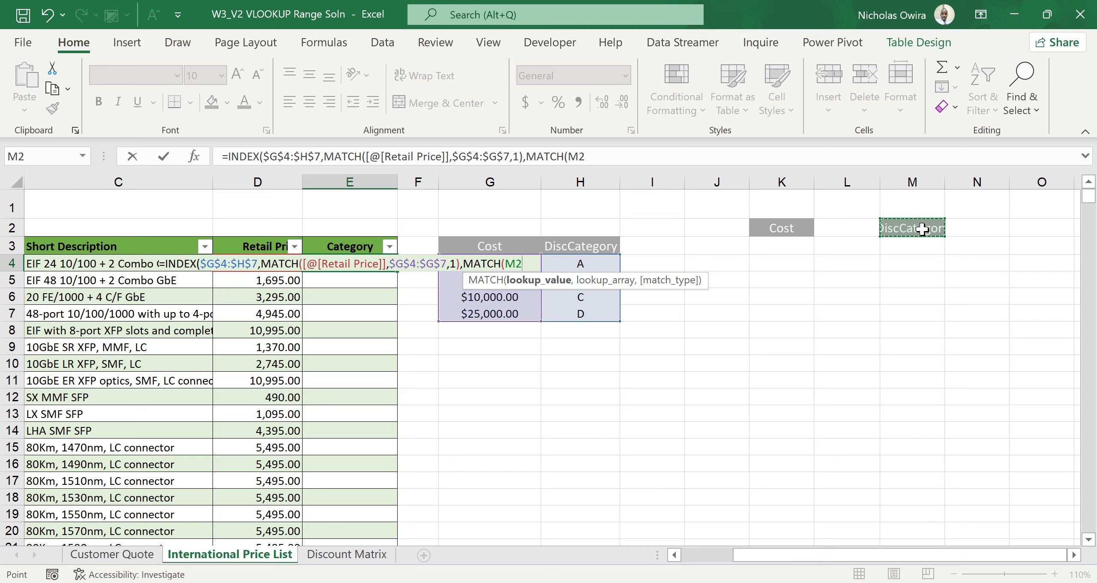
text(,)
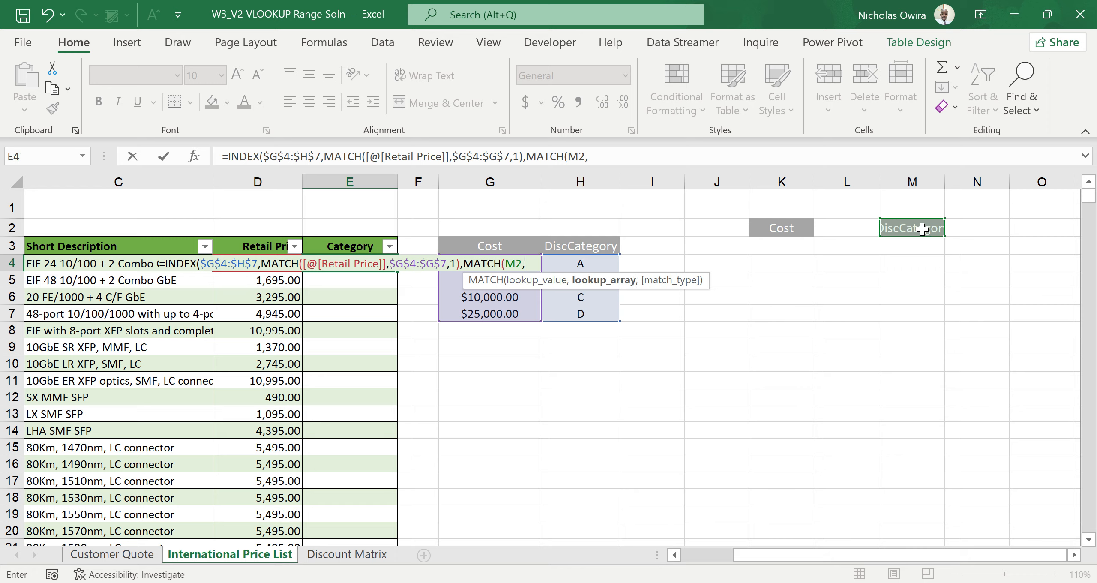
Set the second MATCH's lookup array to $H$4:$H$7 and its match type to 0 - Exact match.
click(581, 263)
drag(581, 293, 580, 314)
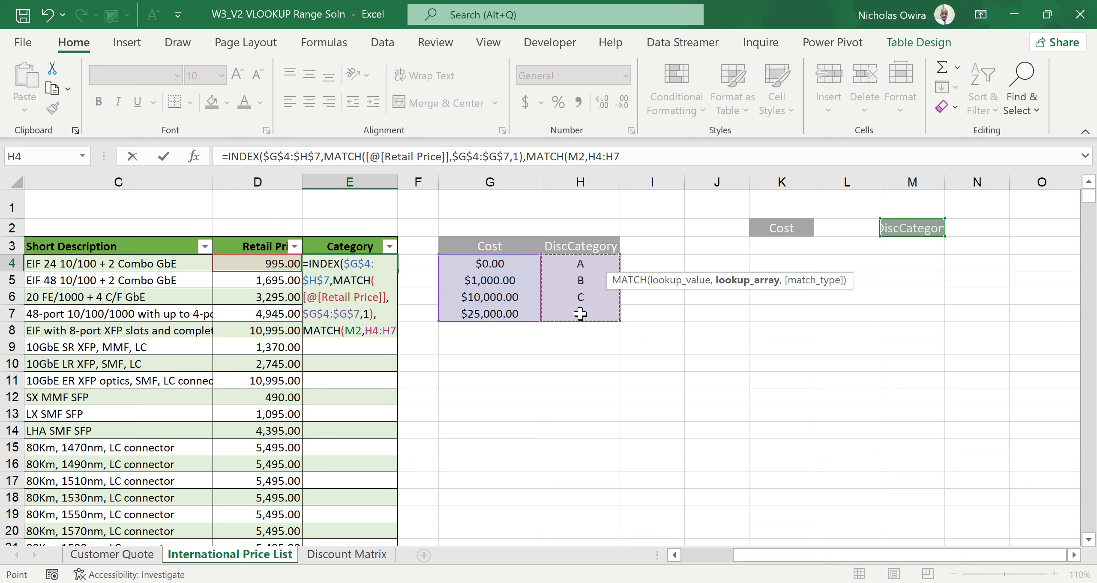
key(F4)
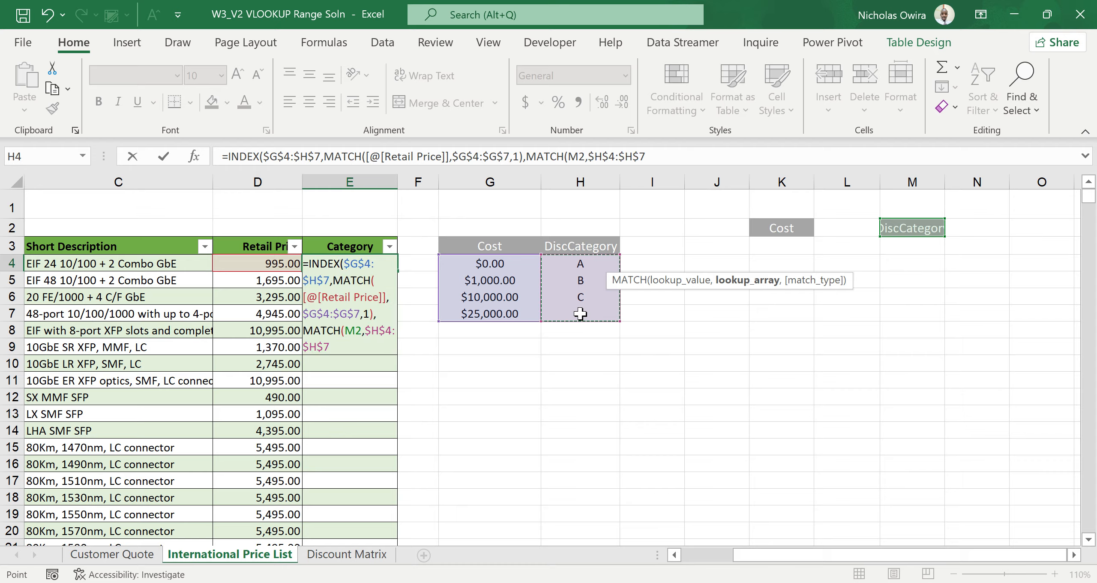
text(,)
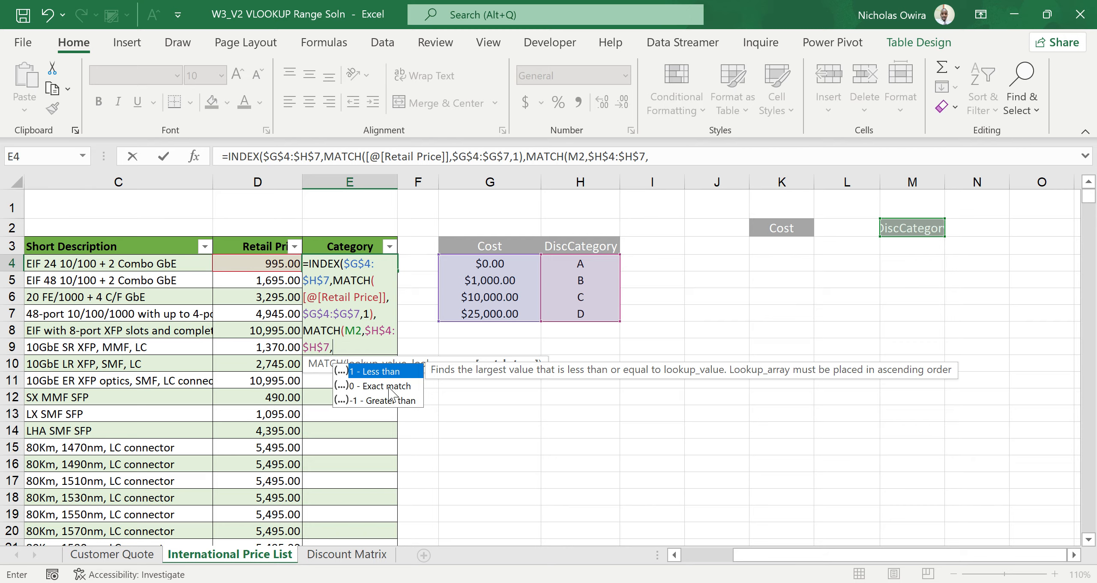
double_click(388, 386)
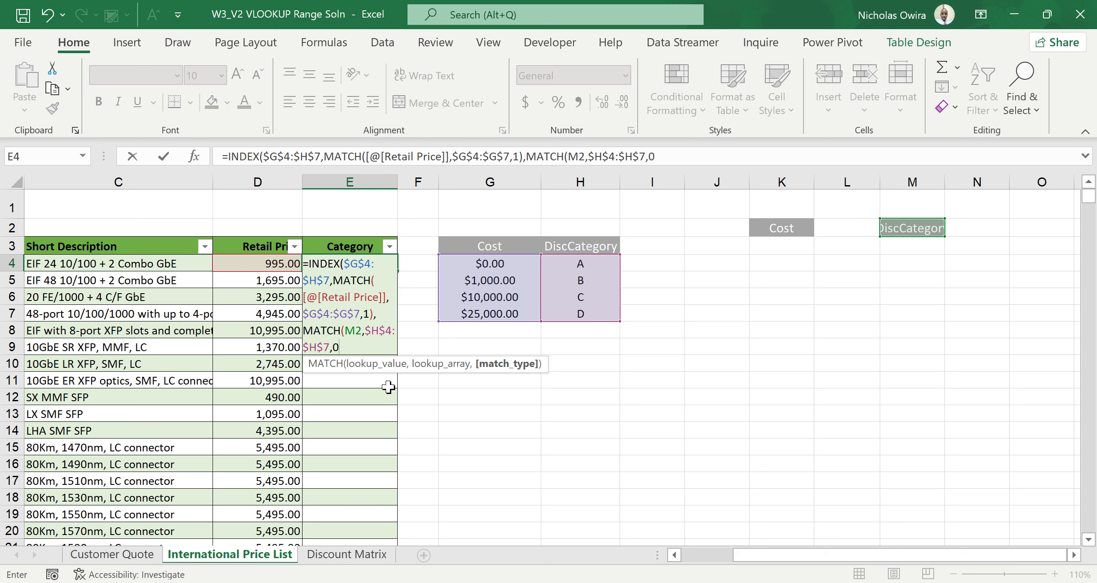
Close the parentheses of the combined INDEX and MATCH formula and enter it in E4.
text())
key(Return)
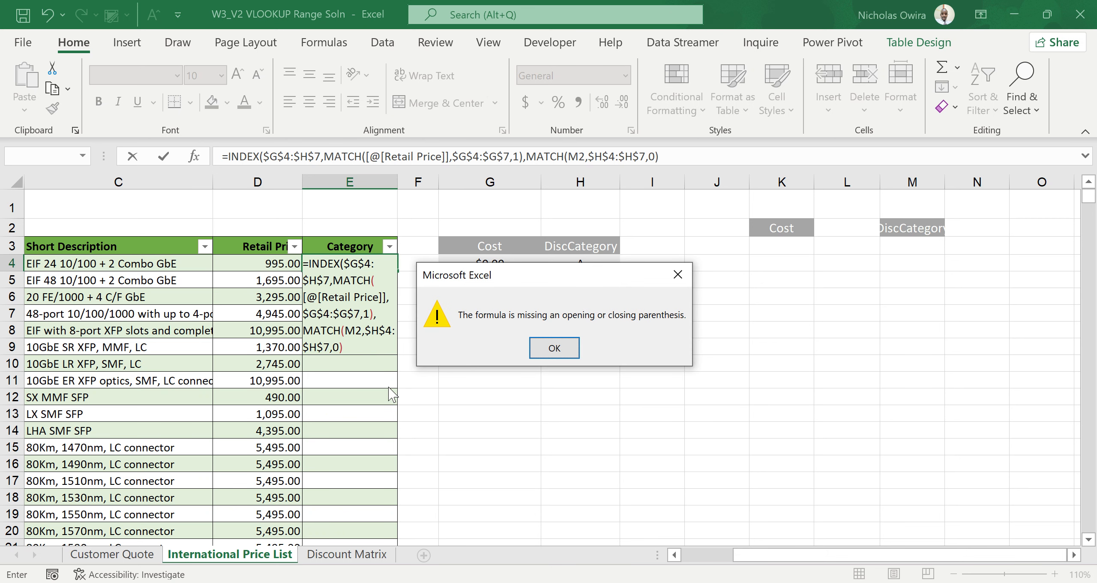
click(676, 270)
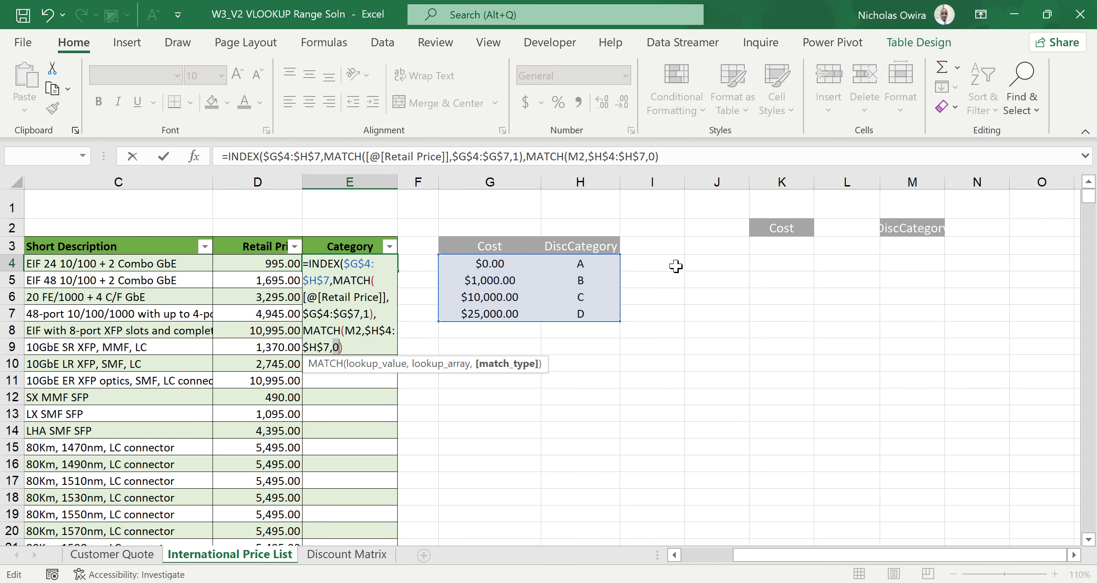
click(351, 346)
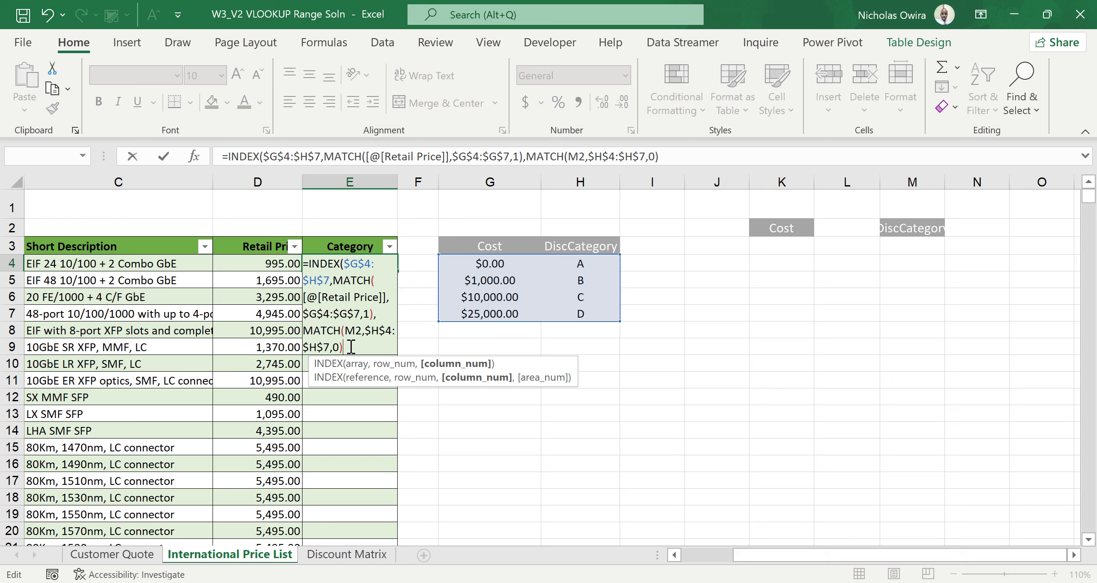
key(Return)
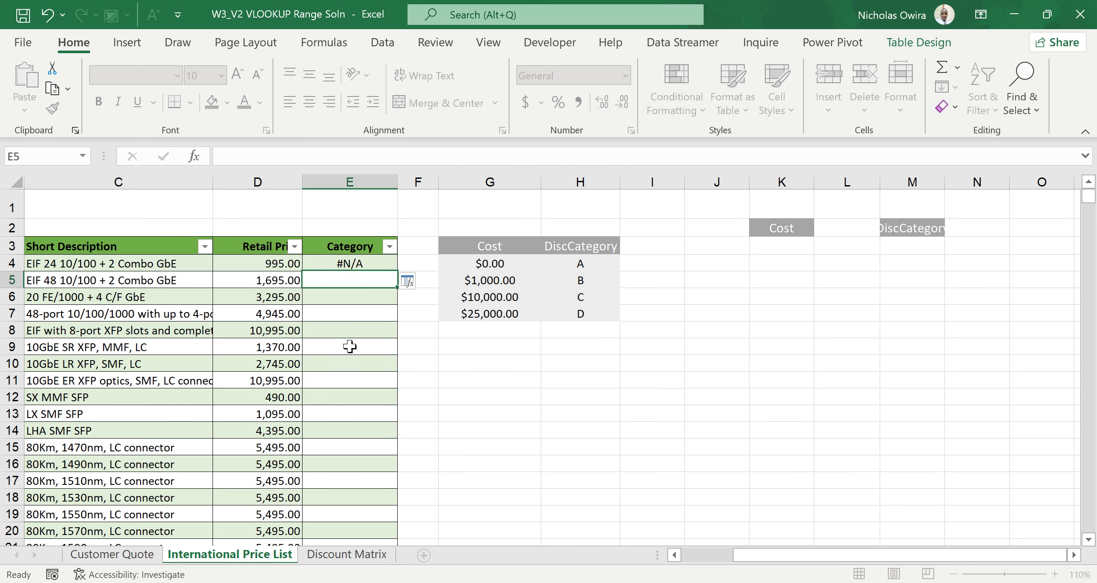
Change the second MATCH's match type in the E4 formula to 1 - Less than and re-enter the formula.
double_click(369, 265)
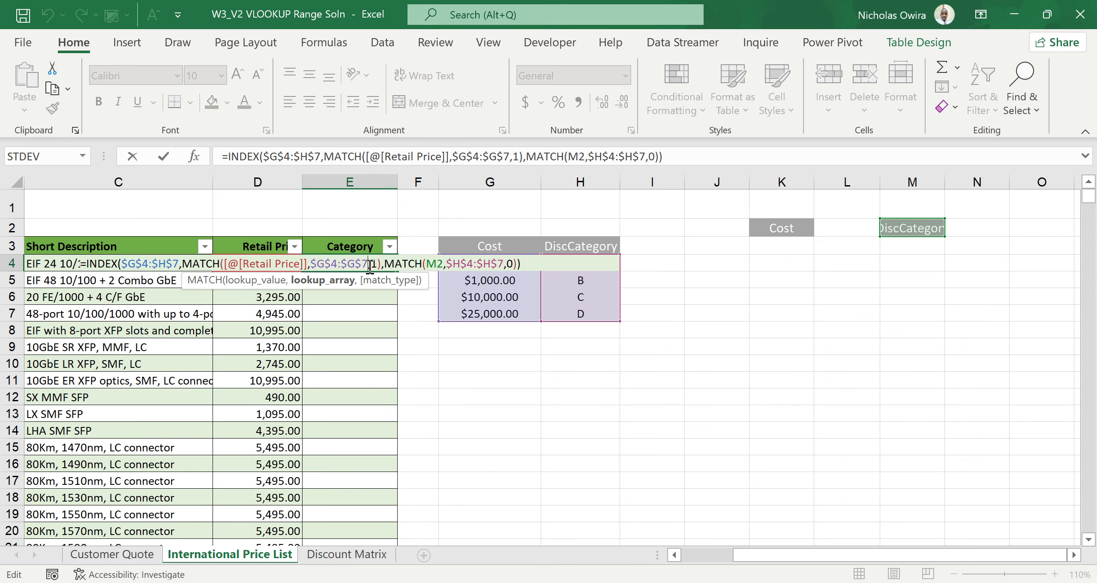
click(515, 263)
key(BackSpace)
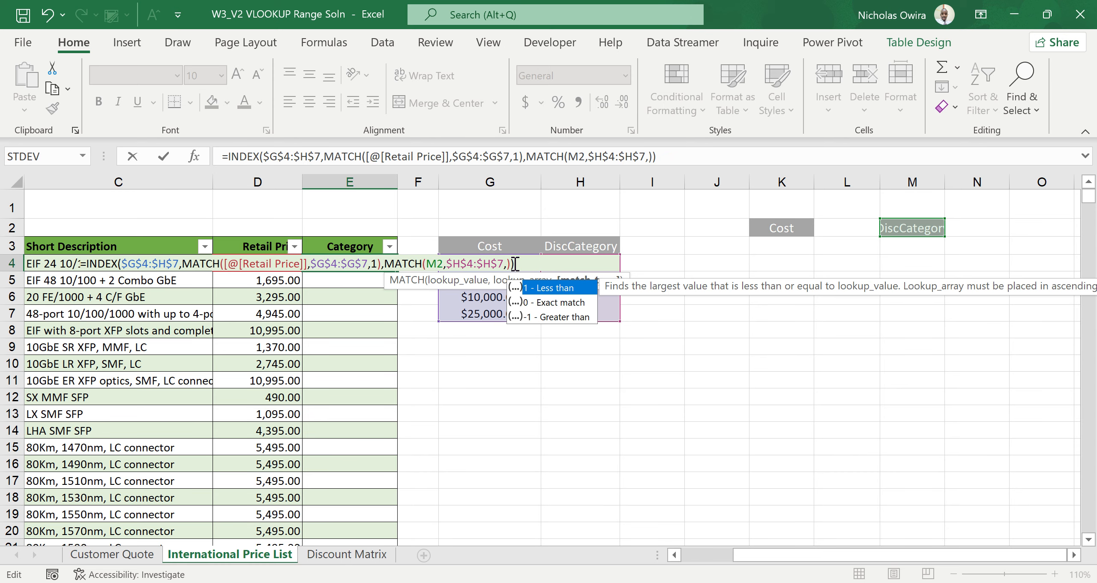
double_click(538, 287)
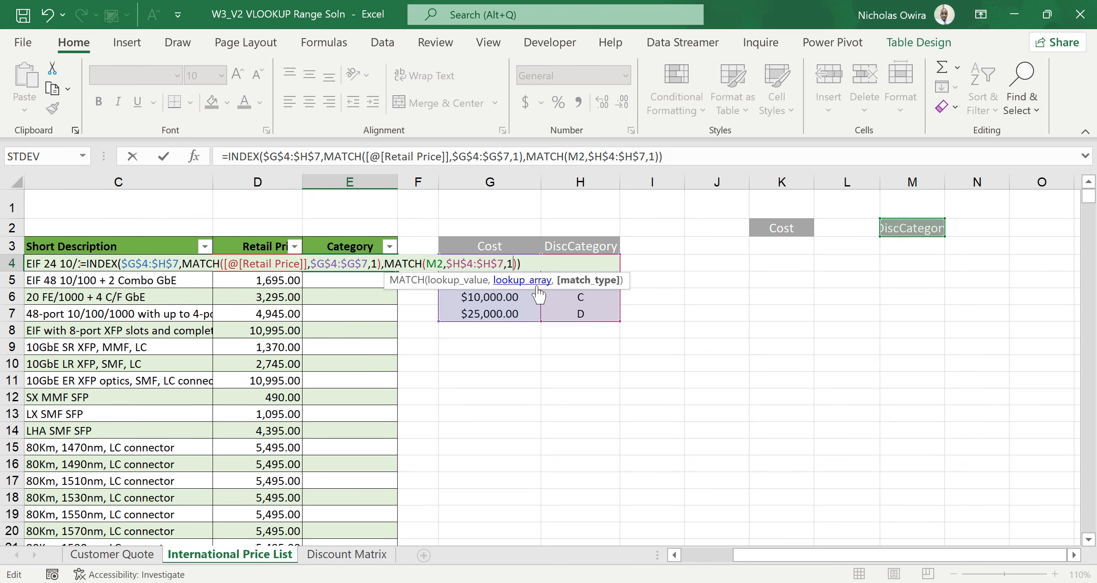
key(Return)
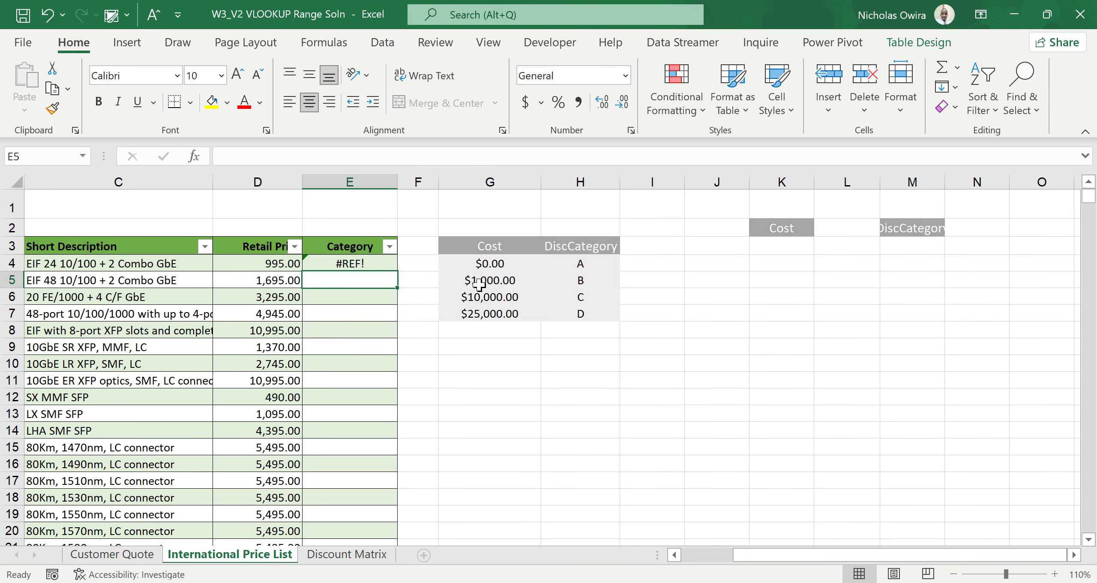
Replace the column-number MATCH in the E4 formula with a new MATCH that looks up the DiscCategory header in $M$2.
key(Up)
key(F2)
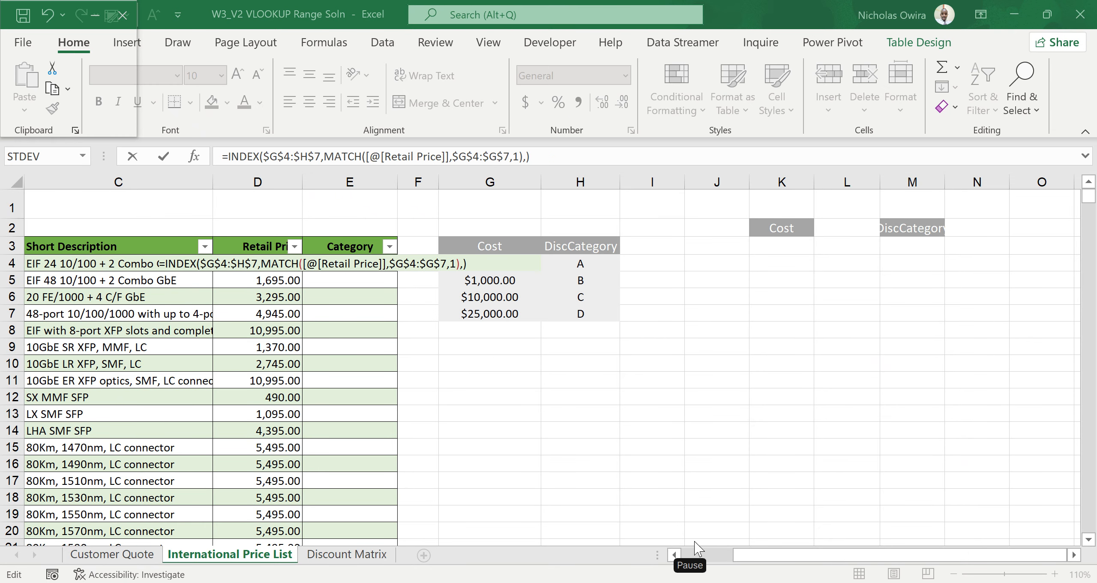
click(463, 263)
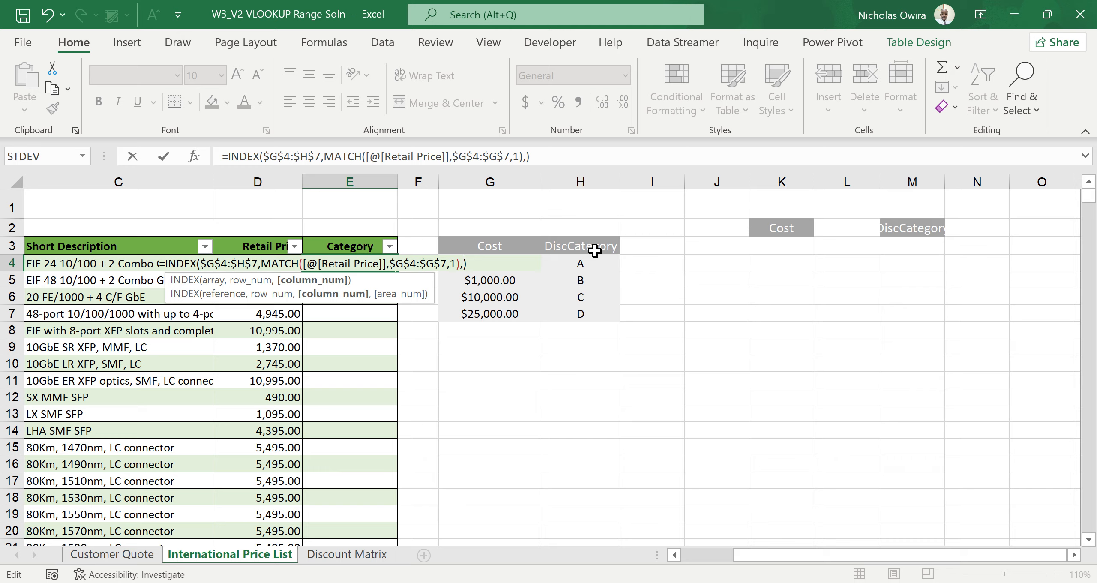
text(MATCH)
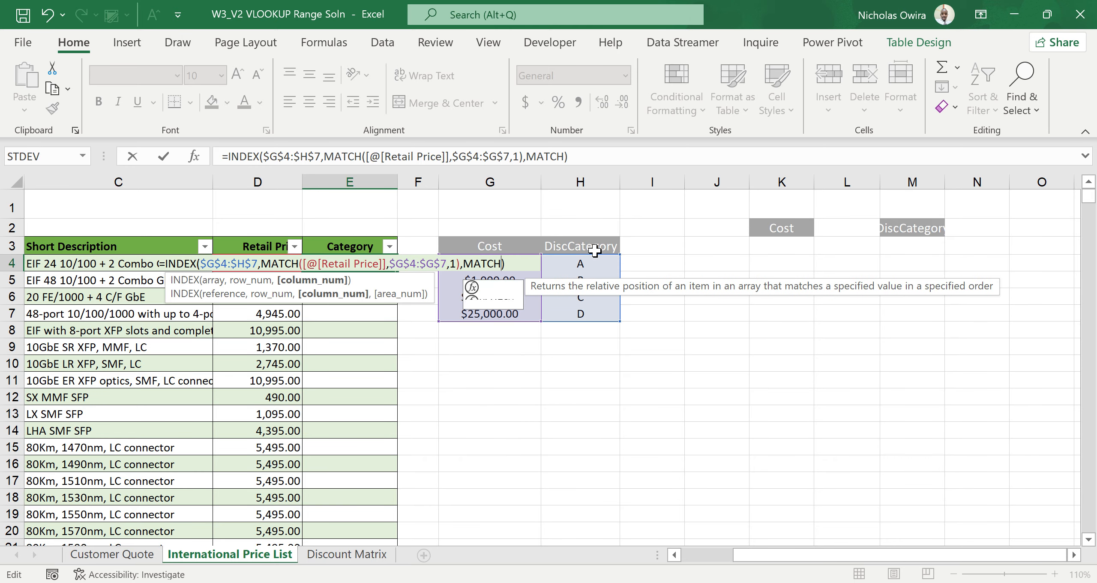
double_click(497, 287)
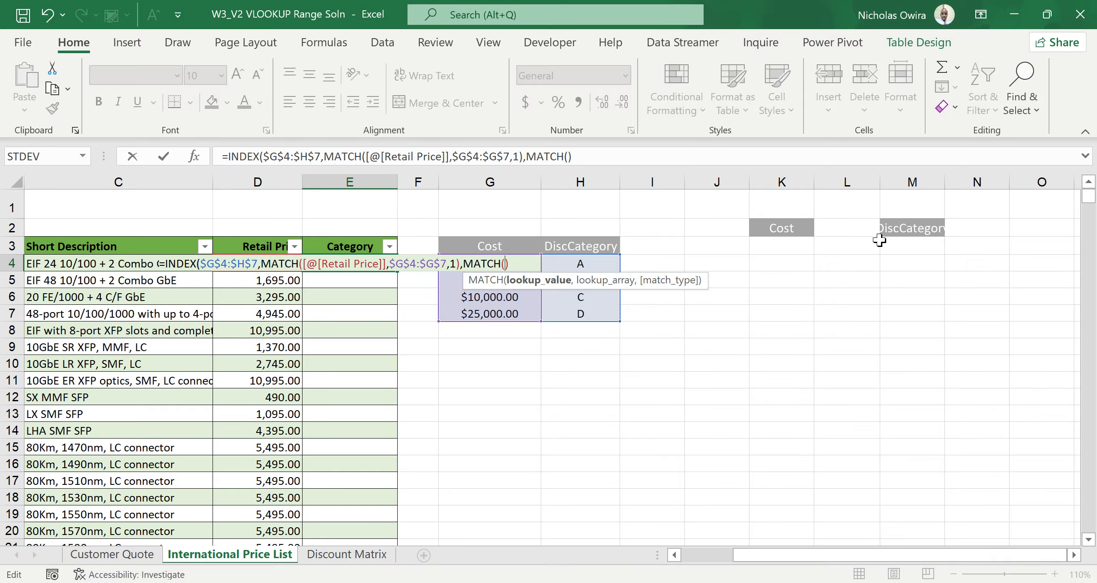
click(896, 230)
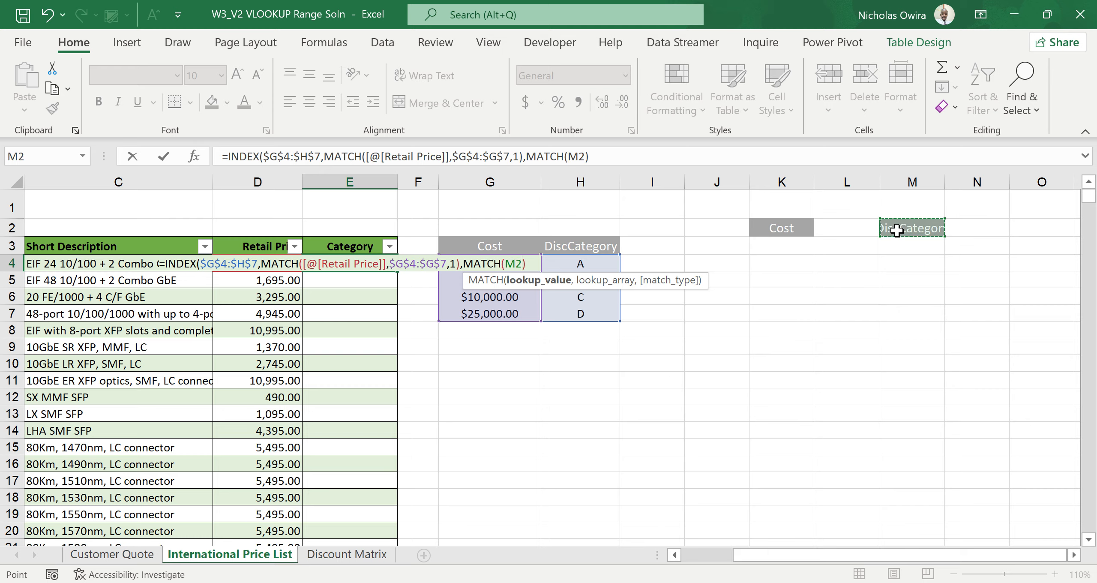
key(F4)
text(,)
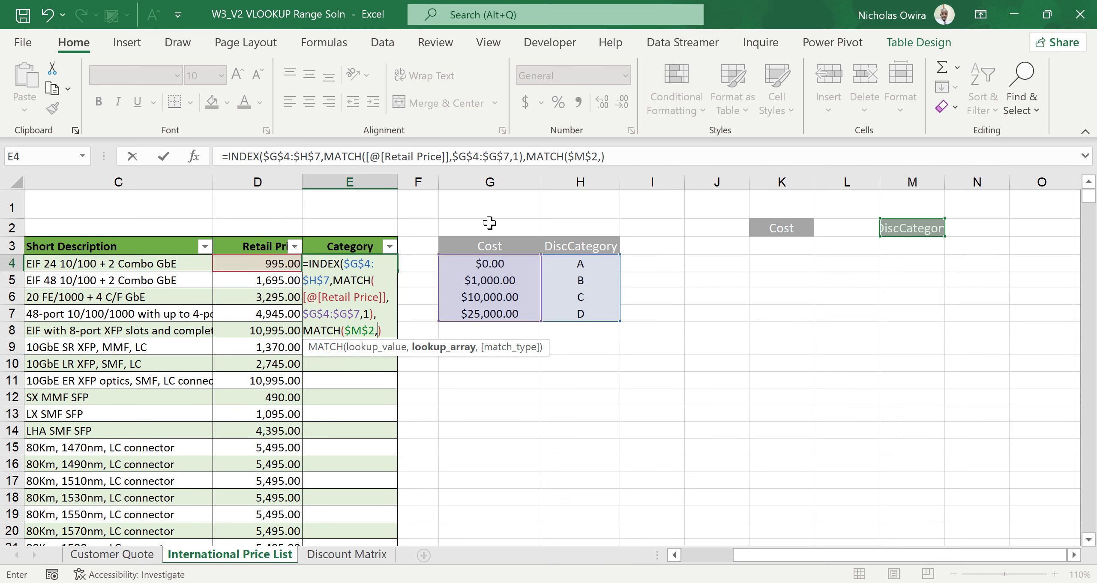
Set the column-number MATCH's lookup array to the discount table's header row as the absolute range $G$3:$H$3.
drag(488, 245, 563, 246)
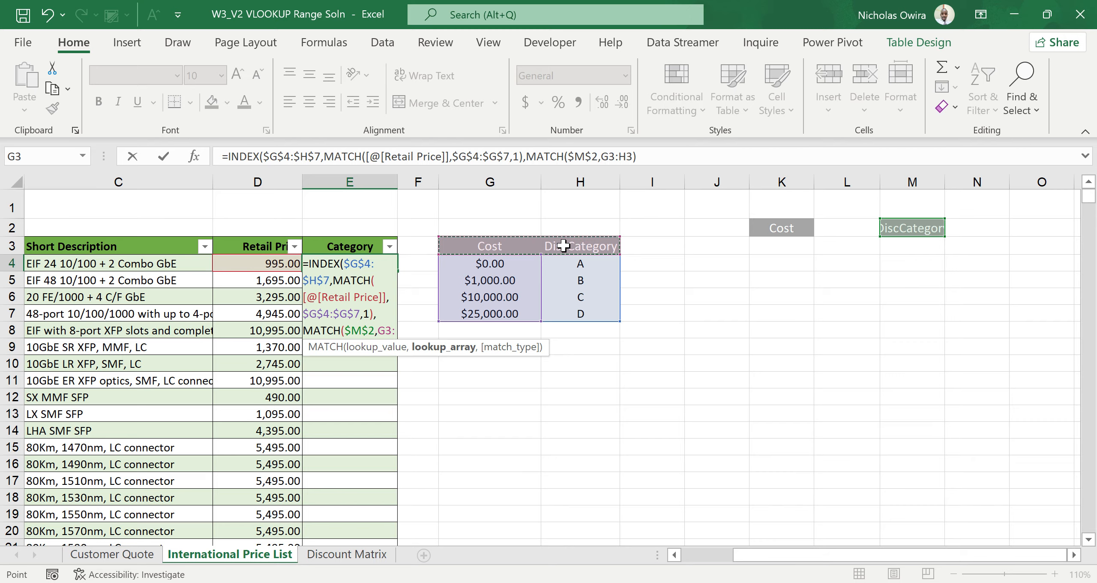
key(F4)
text(,)
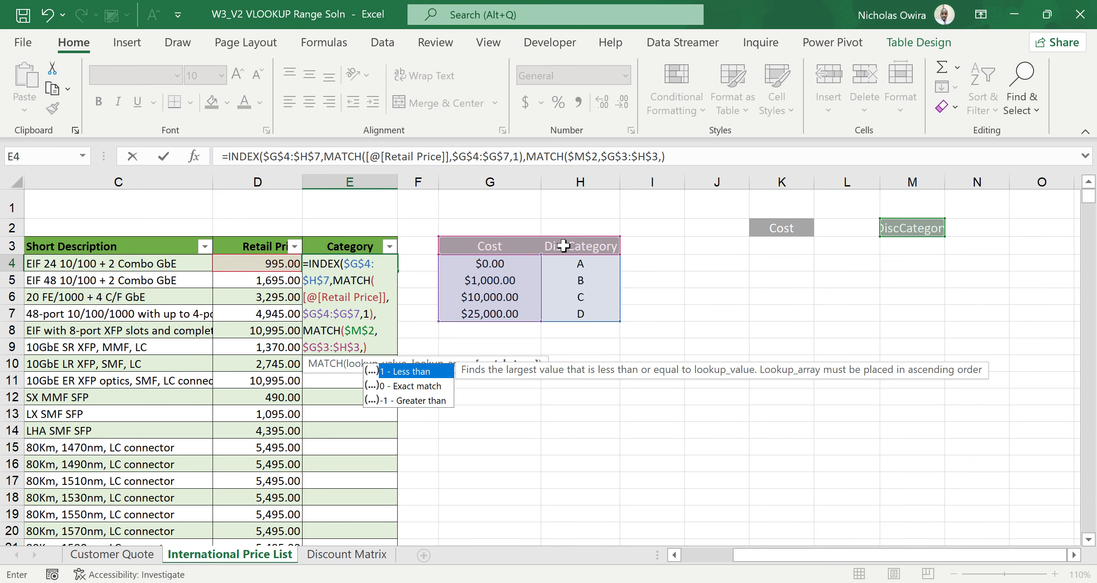
Set the column-number MATCH's match type to 0 - Exact match, close the INDEX formula and enter it in E4.
double_click(402, 385)
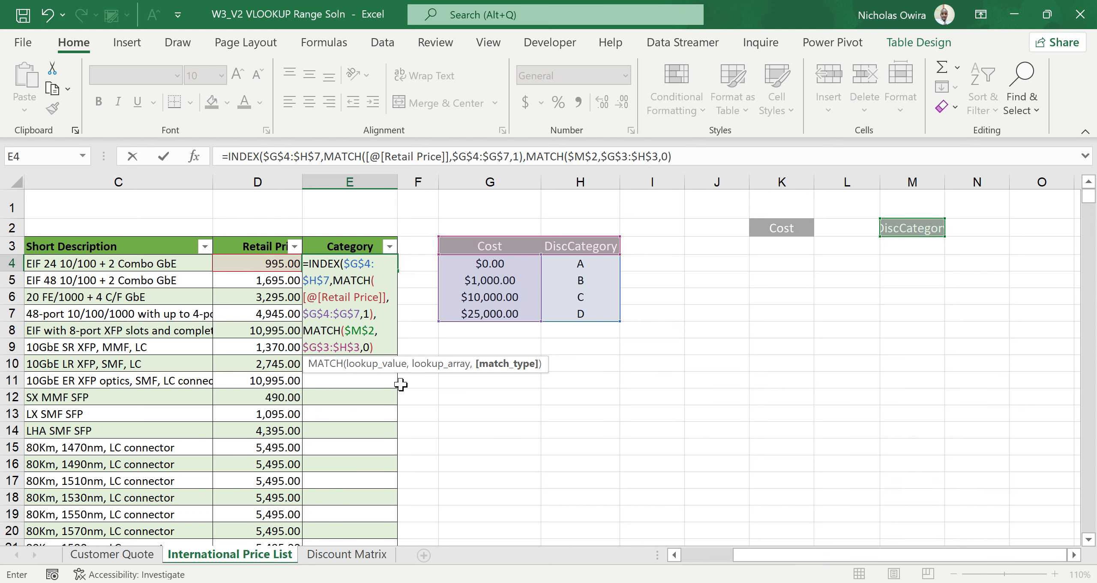
click(377, 347)
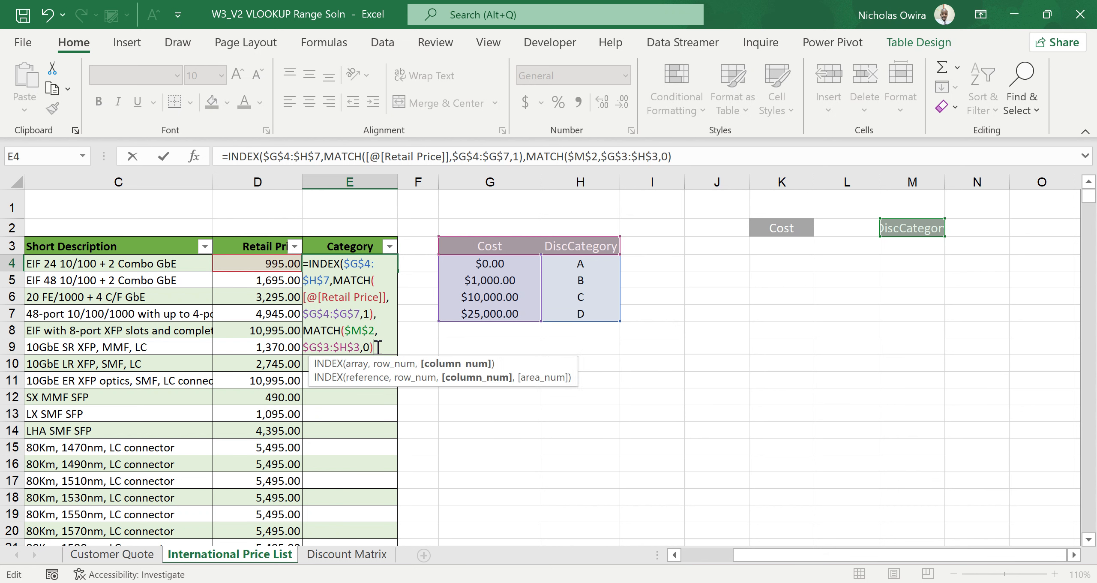
text())
key(Return)
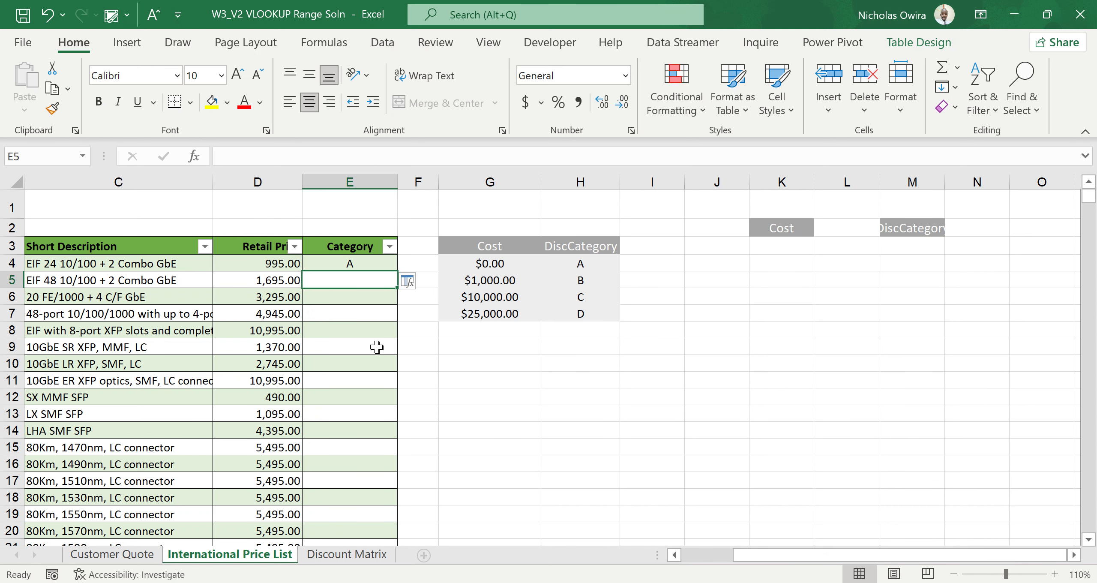
Fill the INDEX and MATCH formula from E4 down the whole Category column of the price list.
click(380, 262)
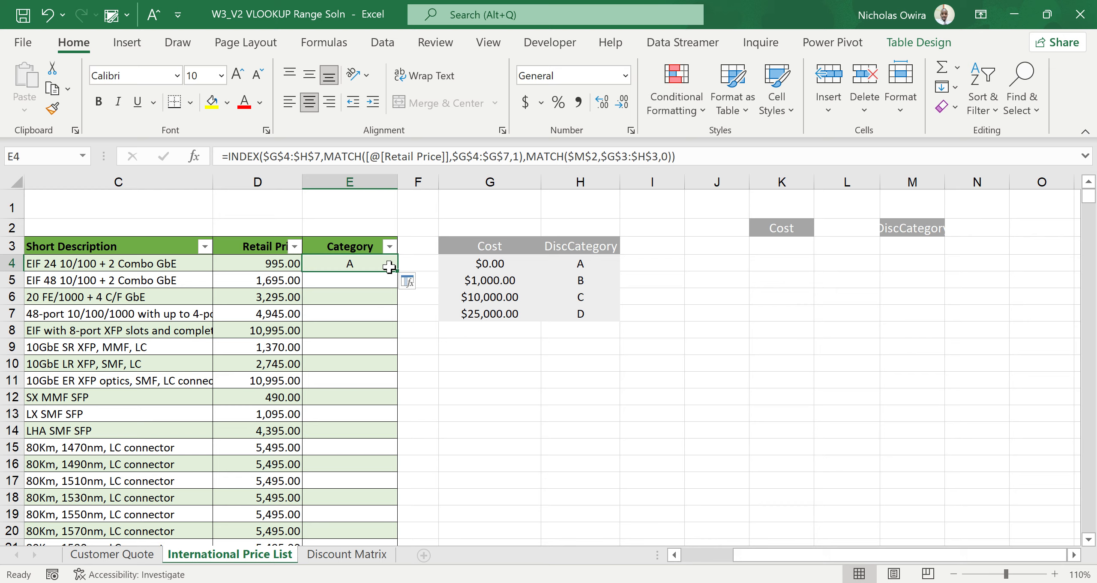
double_click(396, 268)
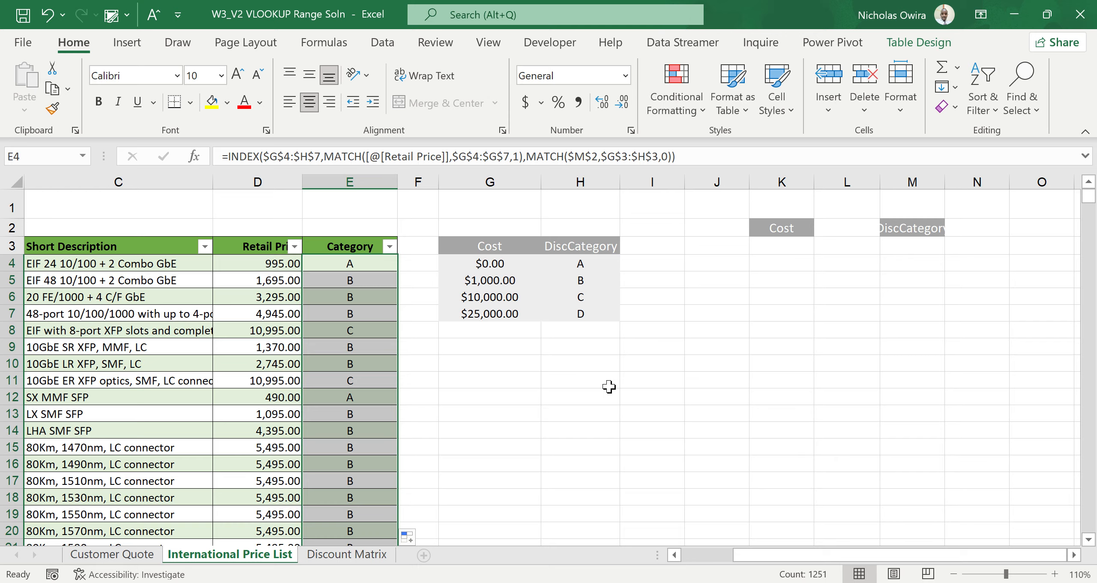
click(586, 358)
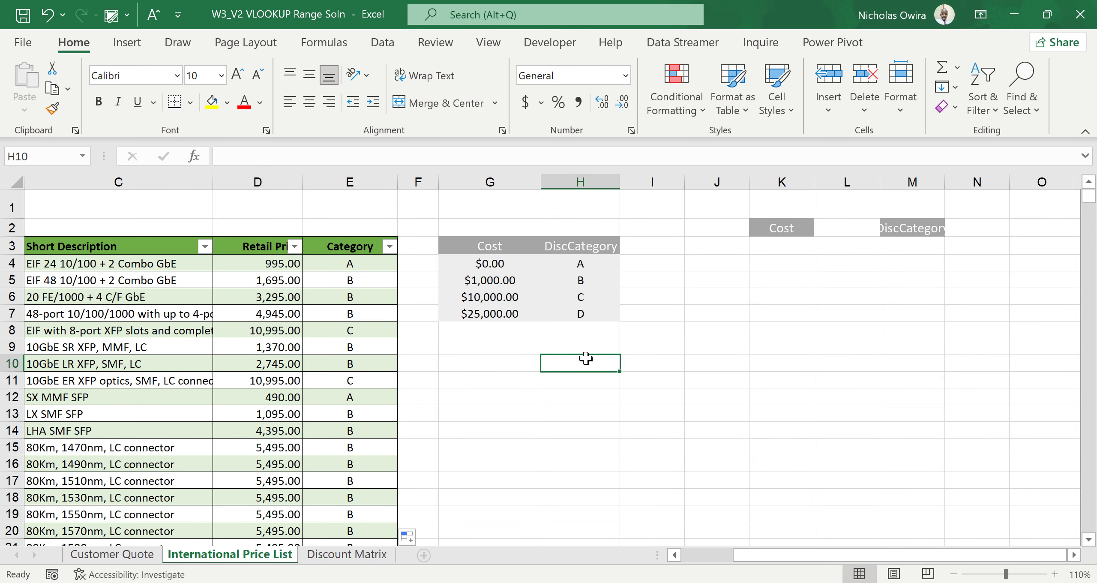